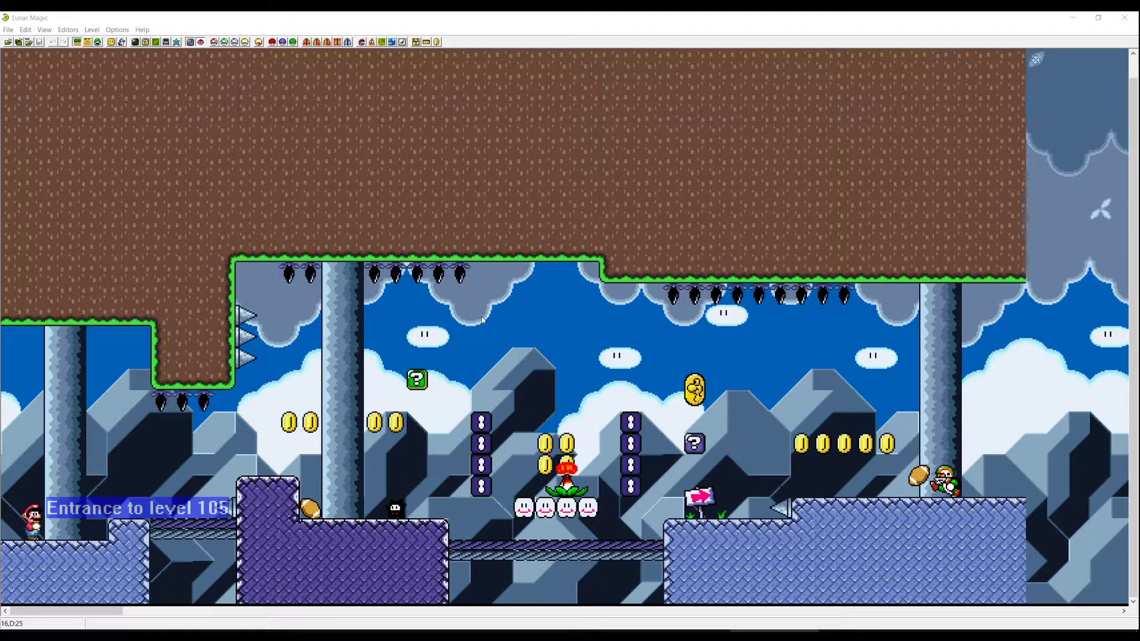
Review the SNES register and level modes in level 105's header, keep mode 00, and focus the Horizontal Level Mode setting
click(361, 42)
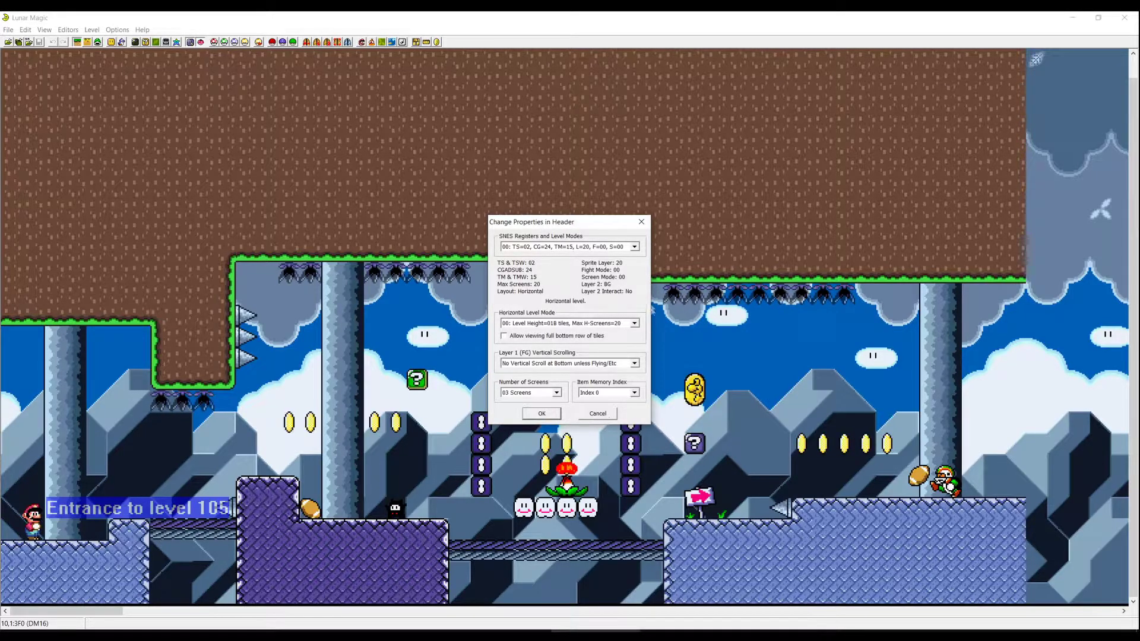
click(547, 247)
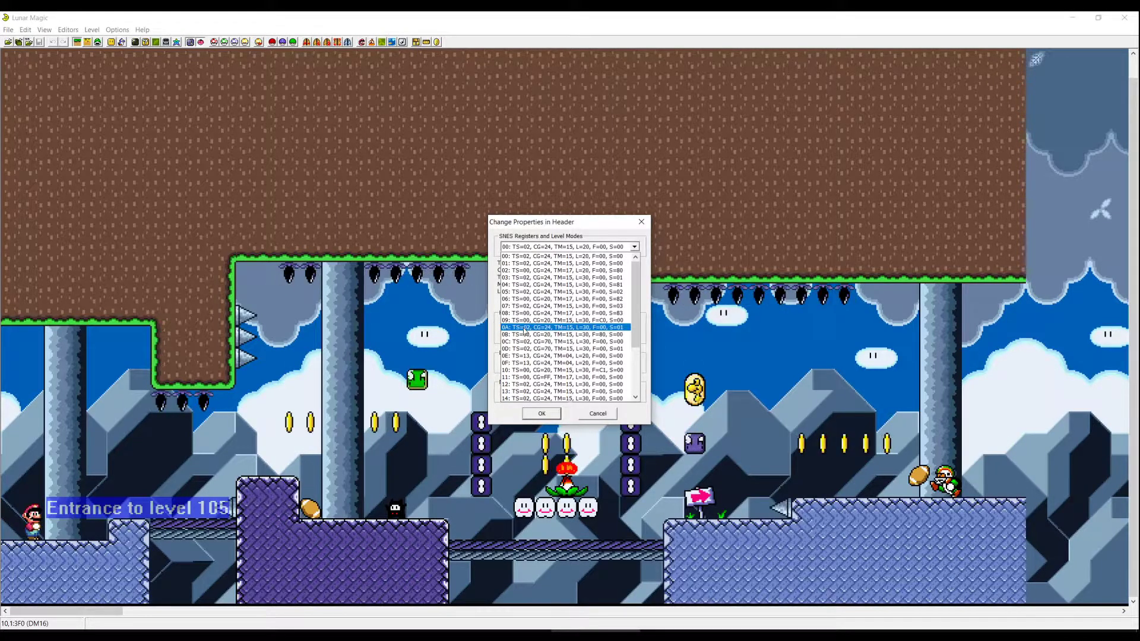
click(531, 256)
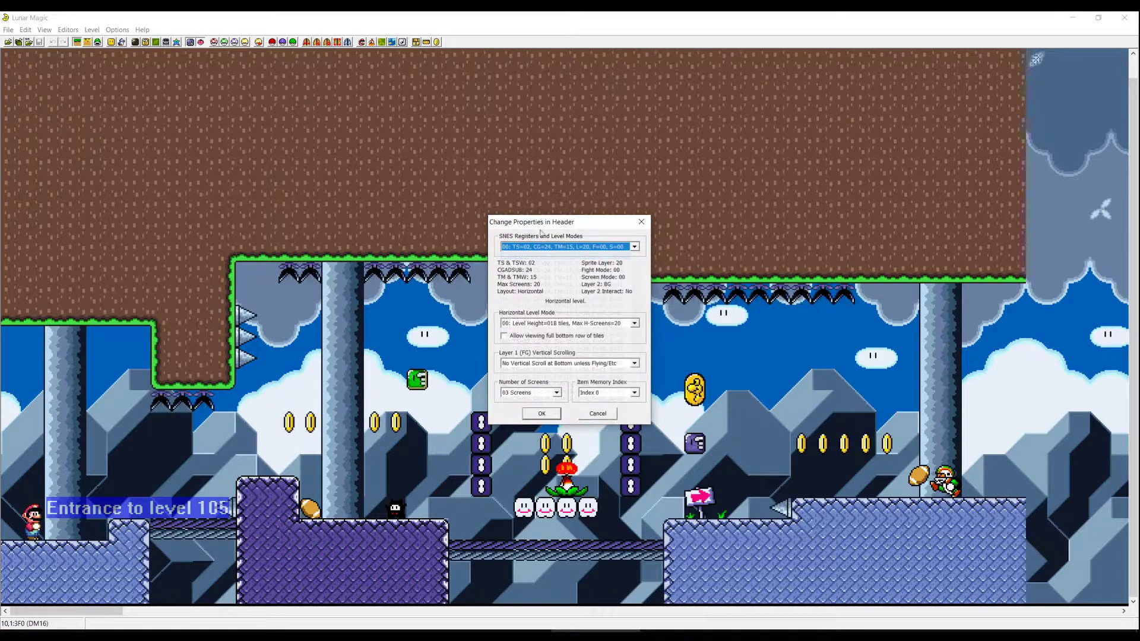
click(534, 323)
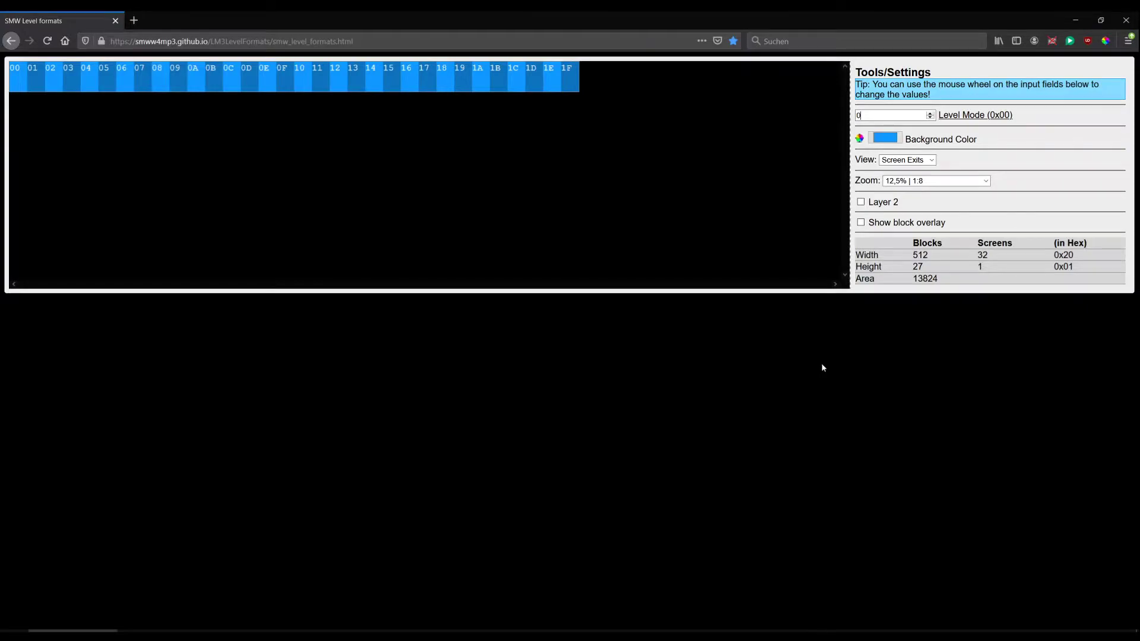
Switch to the SMW Level formats web page and preview level dimensions for level modes from 0 up to 21 (0x15)
click(930, 114)
click(931, 113)
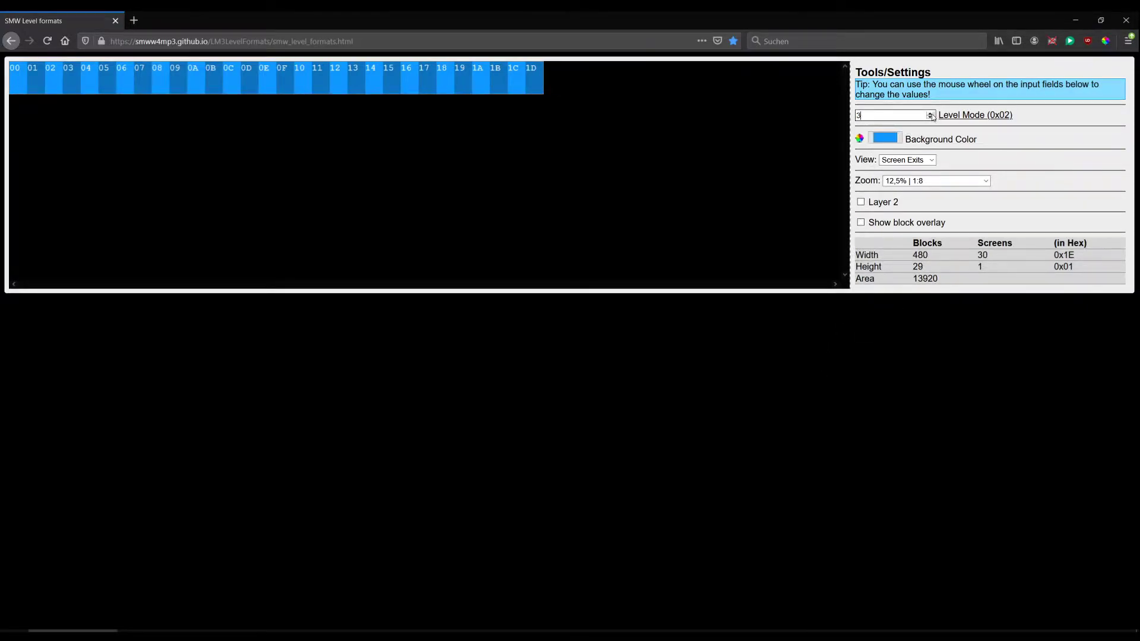
click(931, 114)
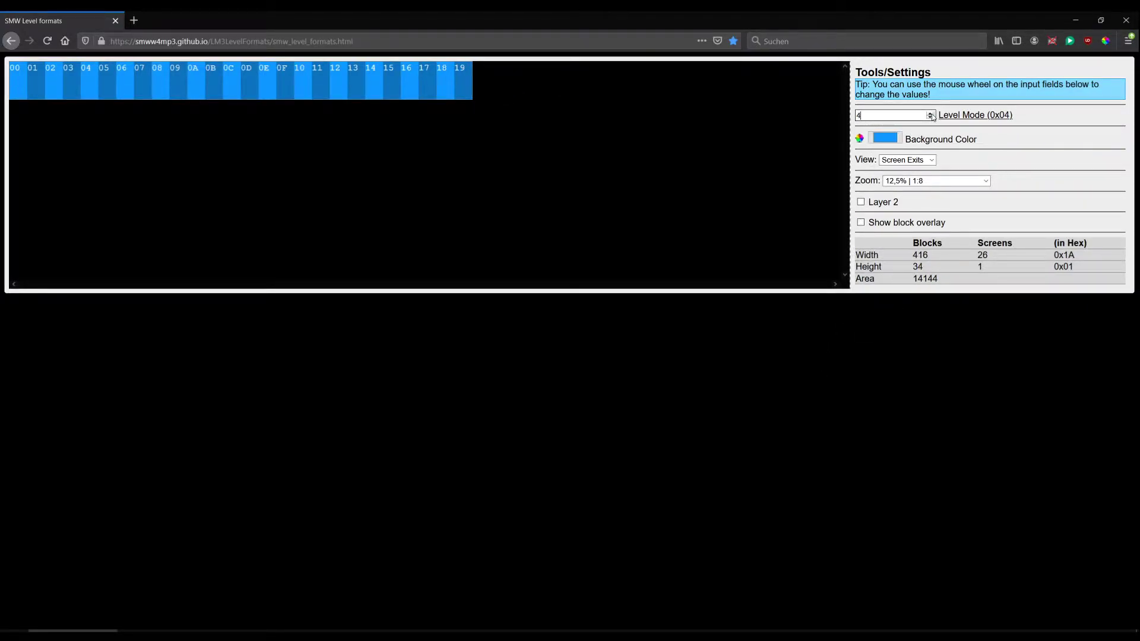
click(930, 114)
click(931, 113)
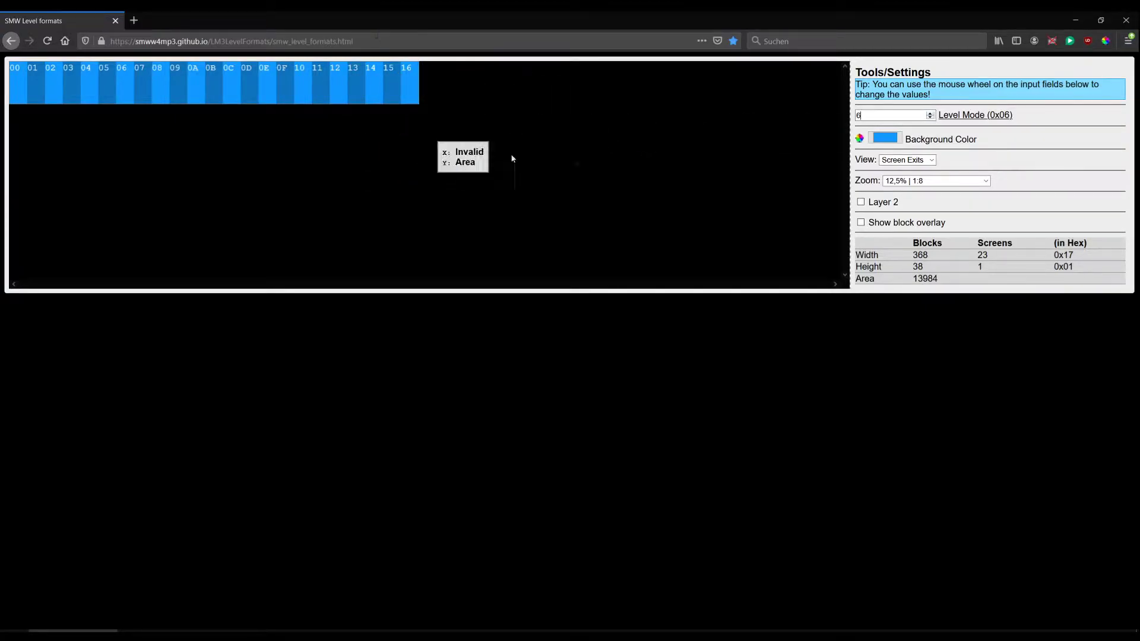
scroll(930, 114, up, 12)
scroll(930, 114, up, 3)
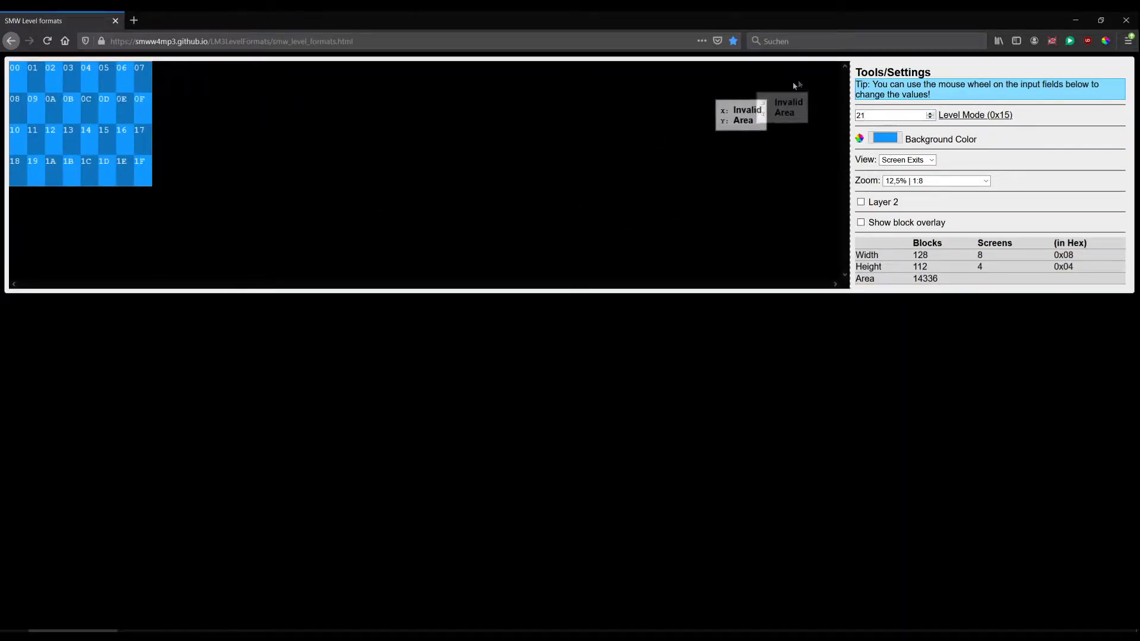
double_click(862, 116)
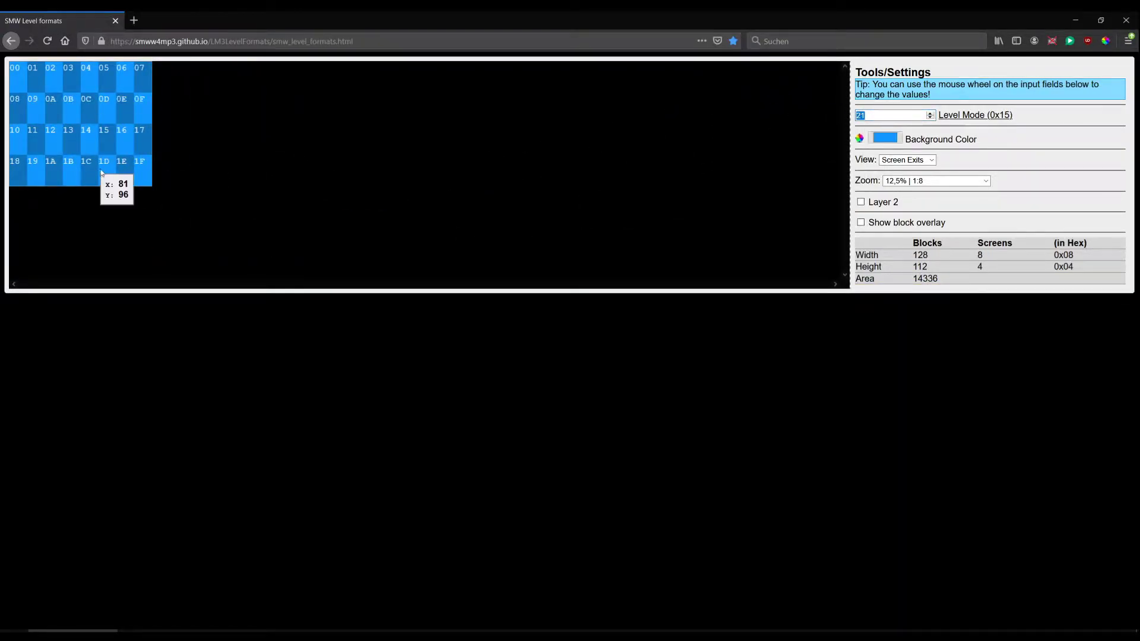
drag(939, 115, 1017, 118)
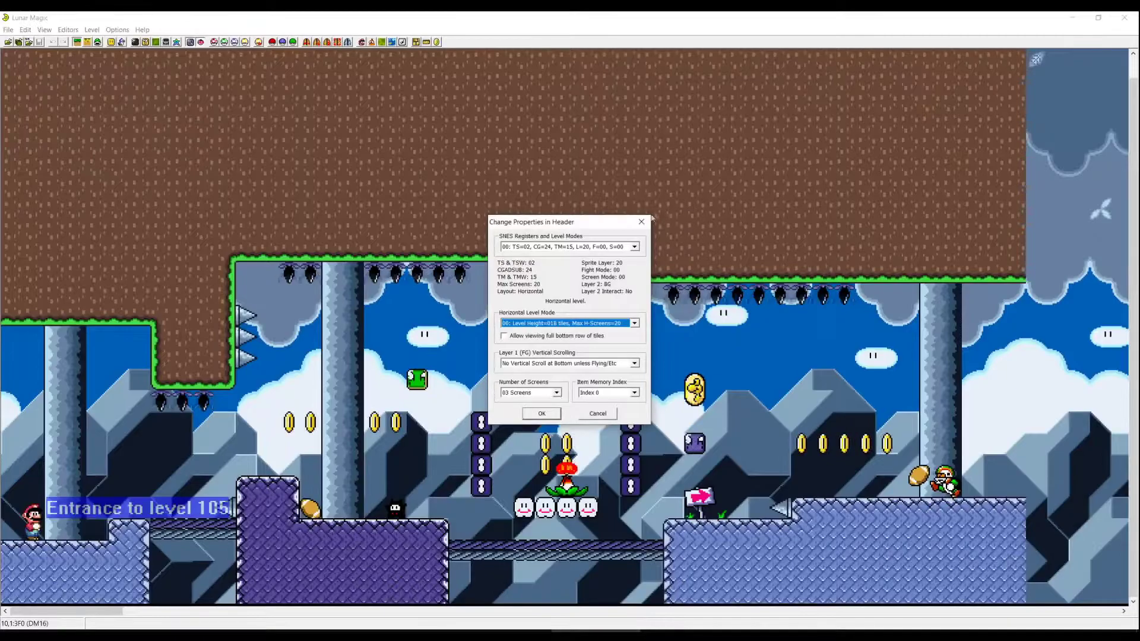
Clear level 106, switch it to a taller horizontal level mode, accept the dimension change, and inspect the resized level
key(Return)
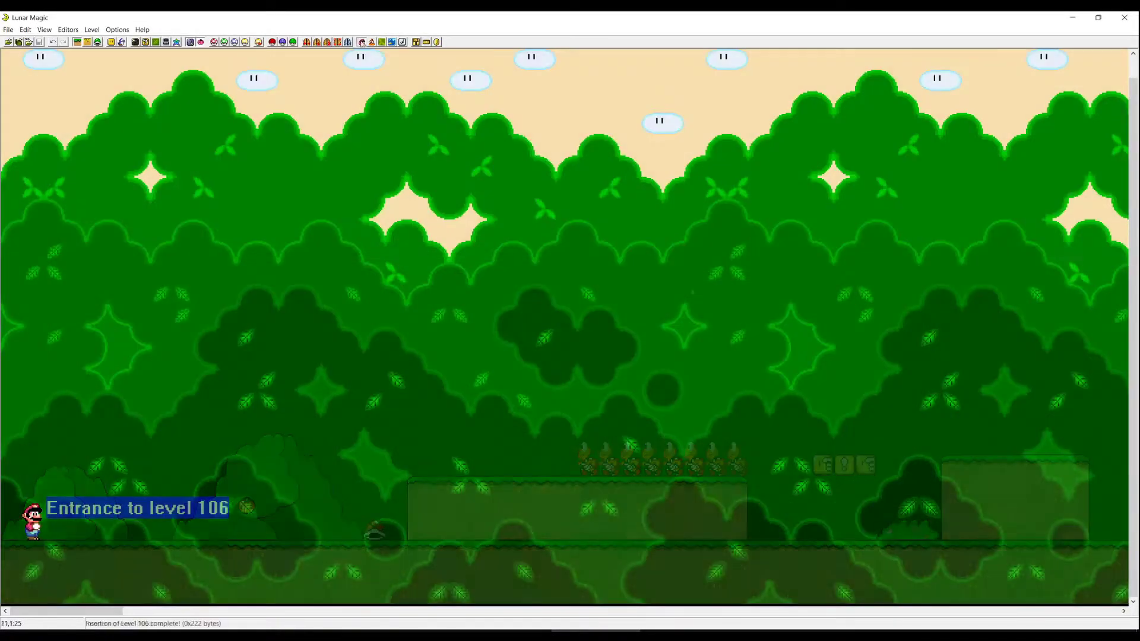
click(558, 324)
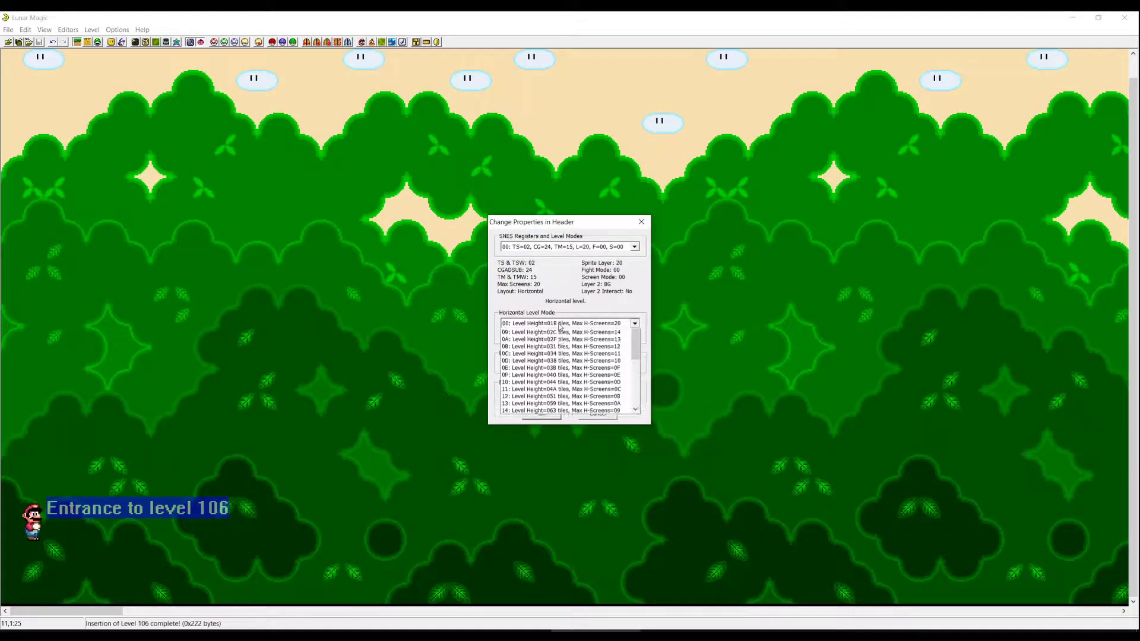
scroll(529, 463, down, 1)
click(530, 463)
click(544, 417)
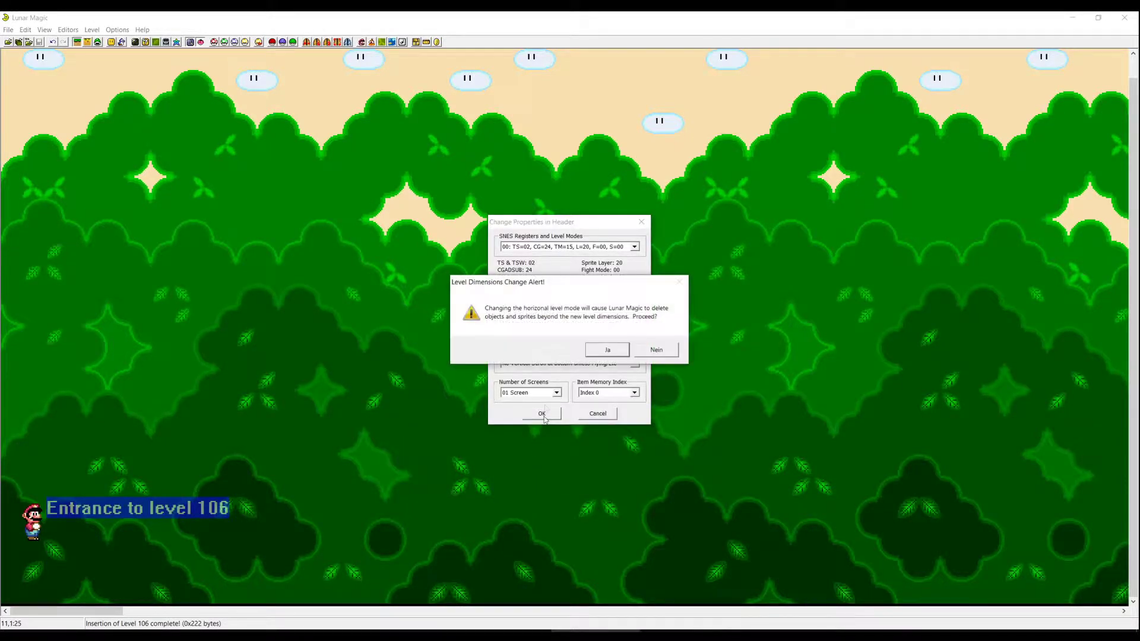
click(615, 355)
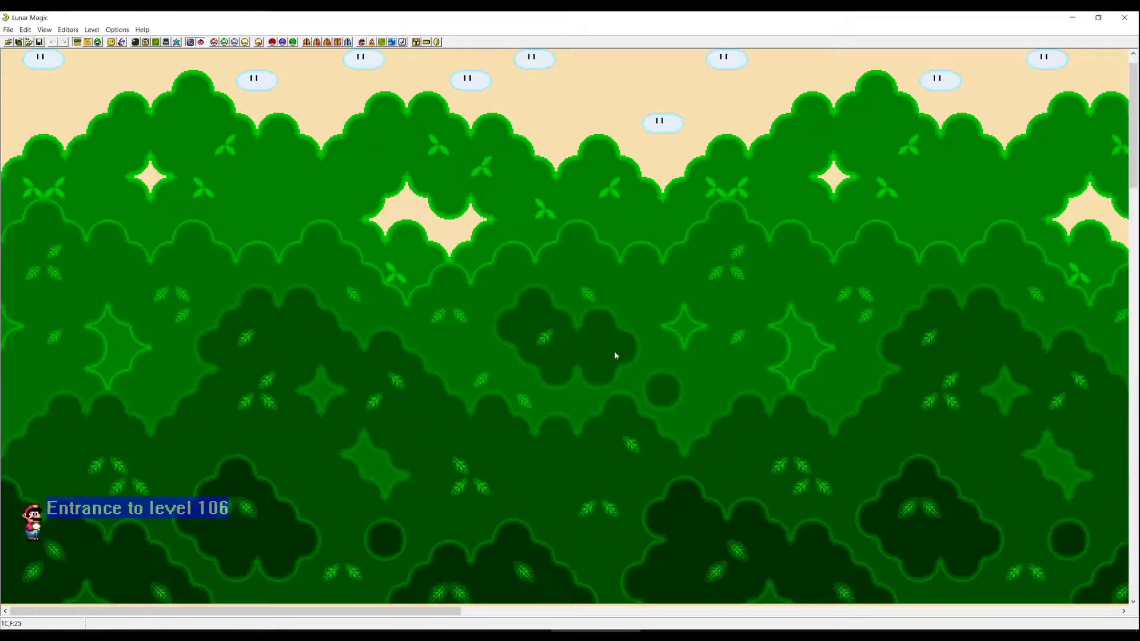
ctrl+scroll(615, 356, down, 2)
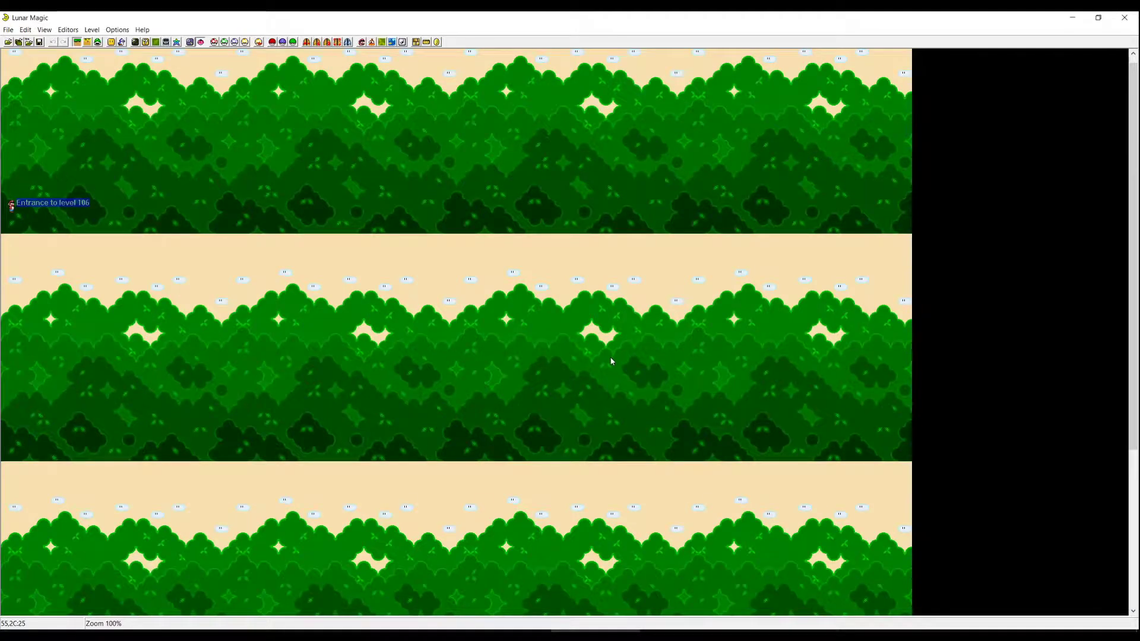
drag(5, 83, 1004, 96)
scroll(255, 239, down, 8)
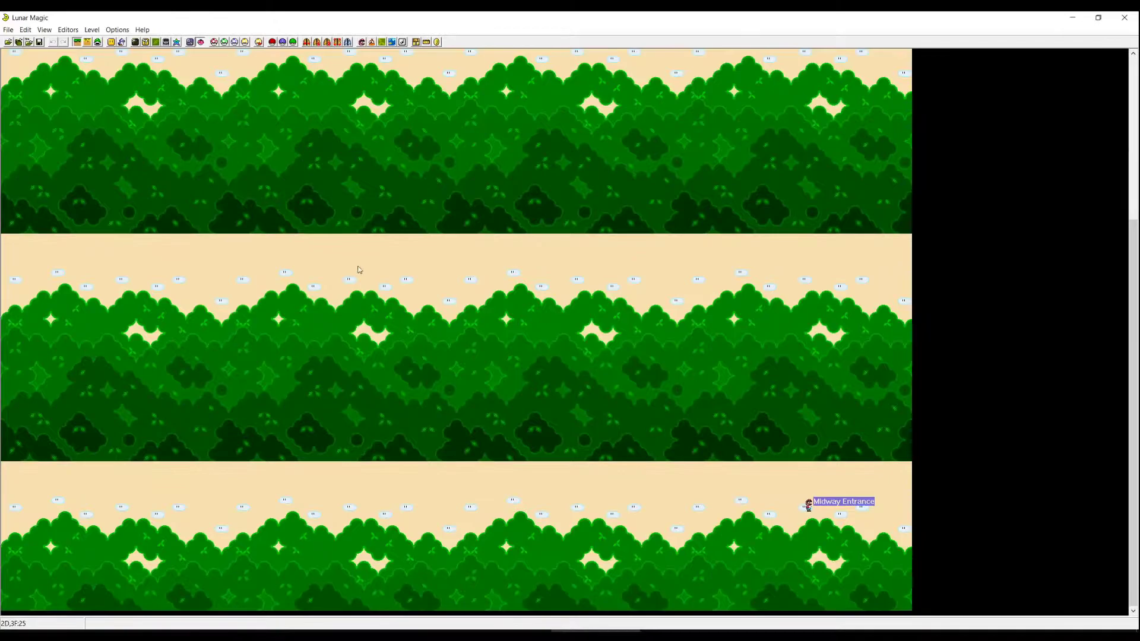
scroll(362, 208, up, 8)
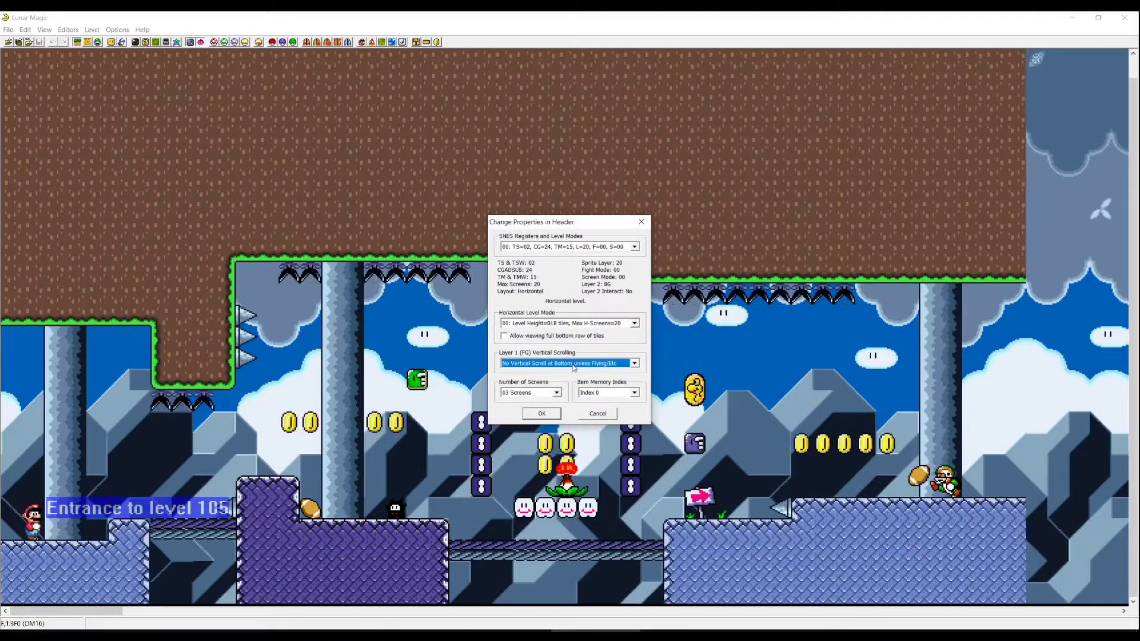
Set level 105's Layer 1 (FG) vertical scrolling to No Vertical or Horizontal Scroll in the level header
click(574, 365)
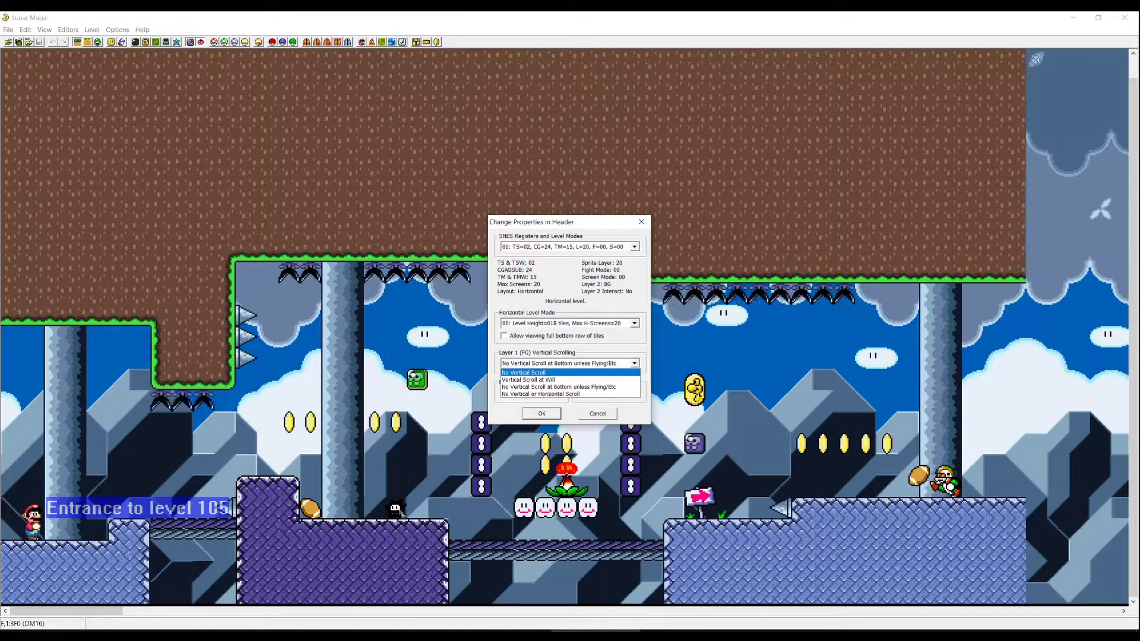
click(385, 253)
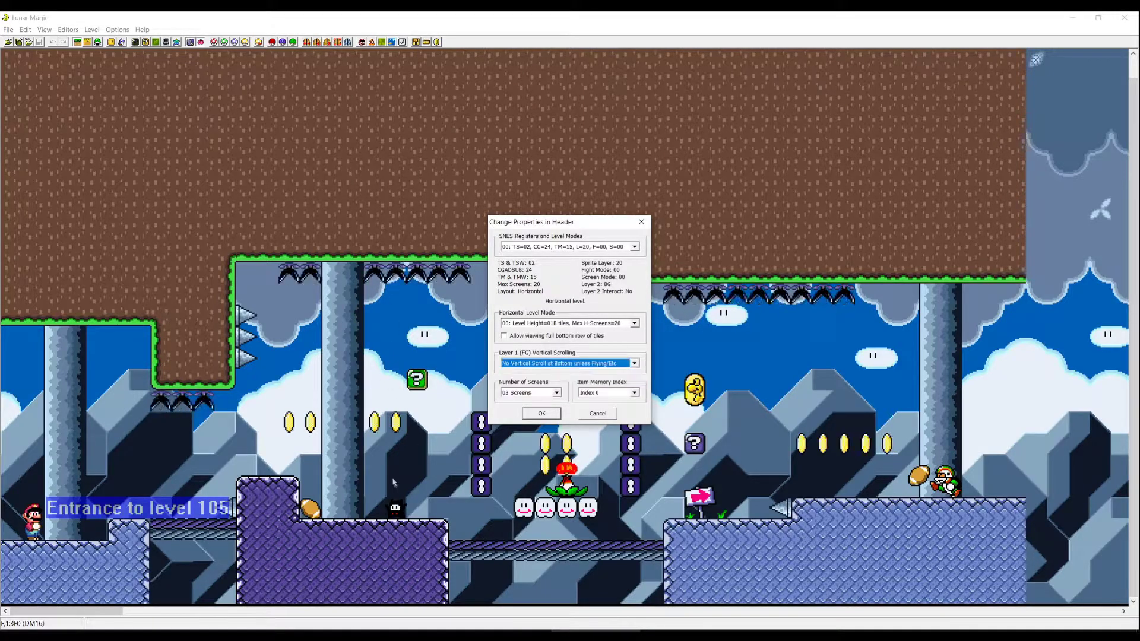
click(570, 363)
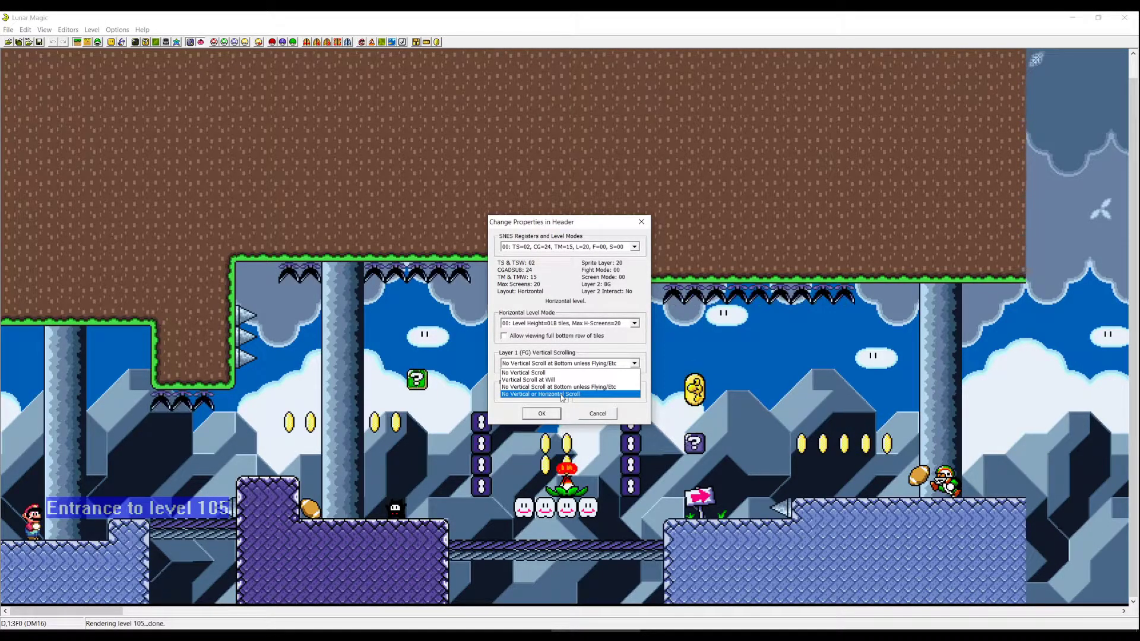
click(562, 394)
click(541, 413)
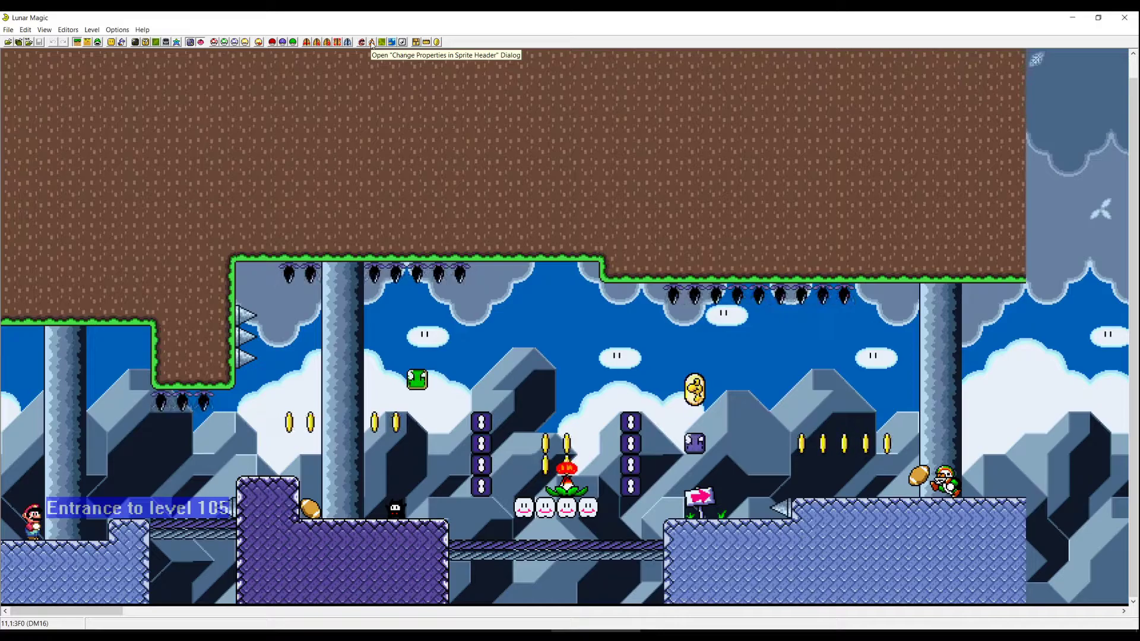
Set level 105's sprite memory in the sprite header to standard setting 00 and apply it
click(371, 42)
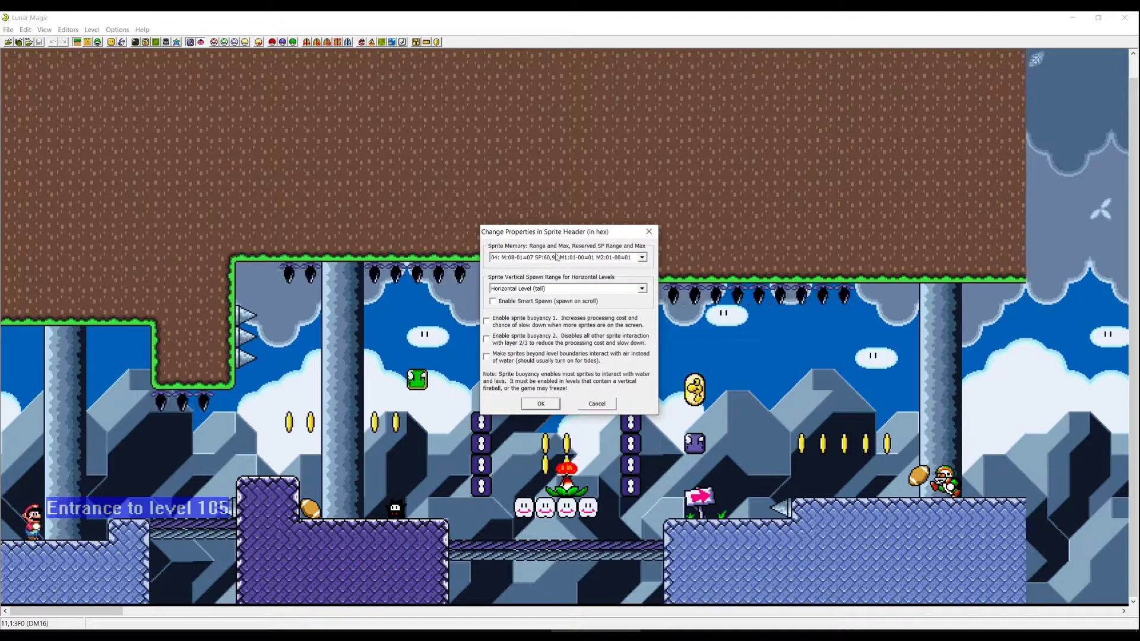
click(621, 258)
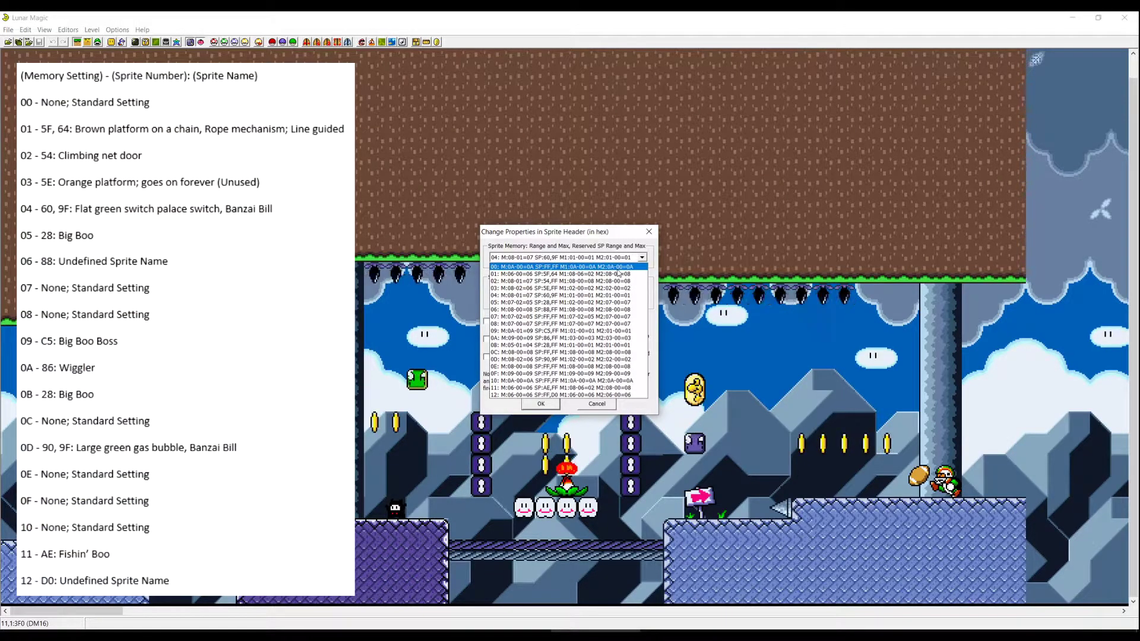
click(597, 268)
click(537, 403)
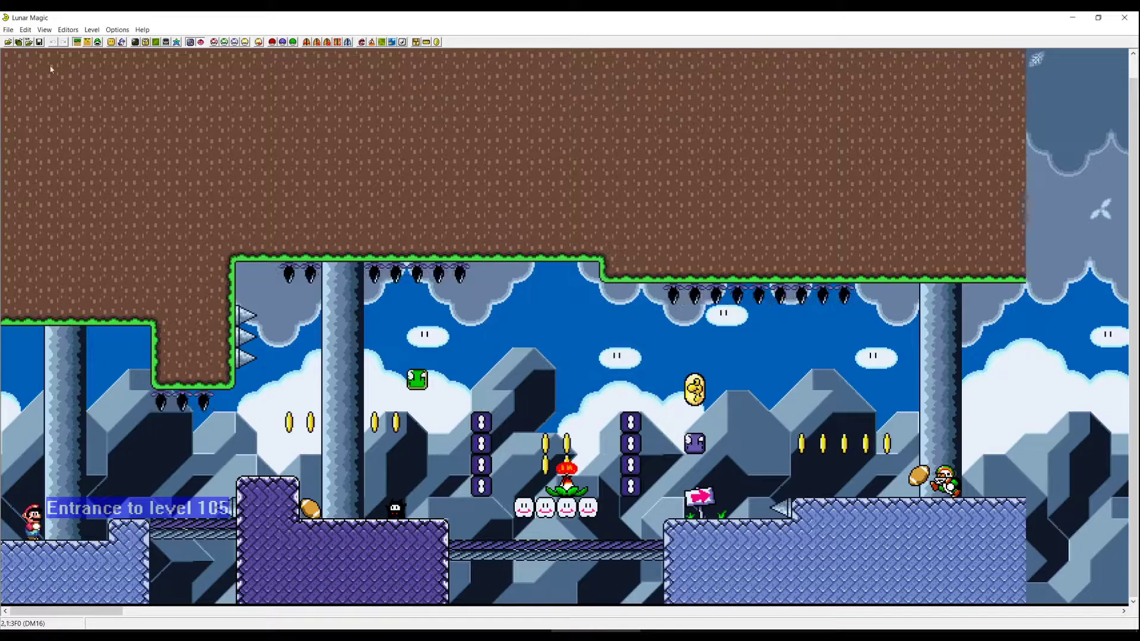
Place the brown chain platform sprite (5F) near the purple ledge, set sprite memory to 01, and undo the platform placement
right_click(315, 368)
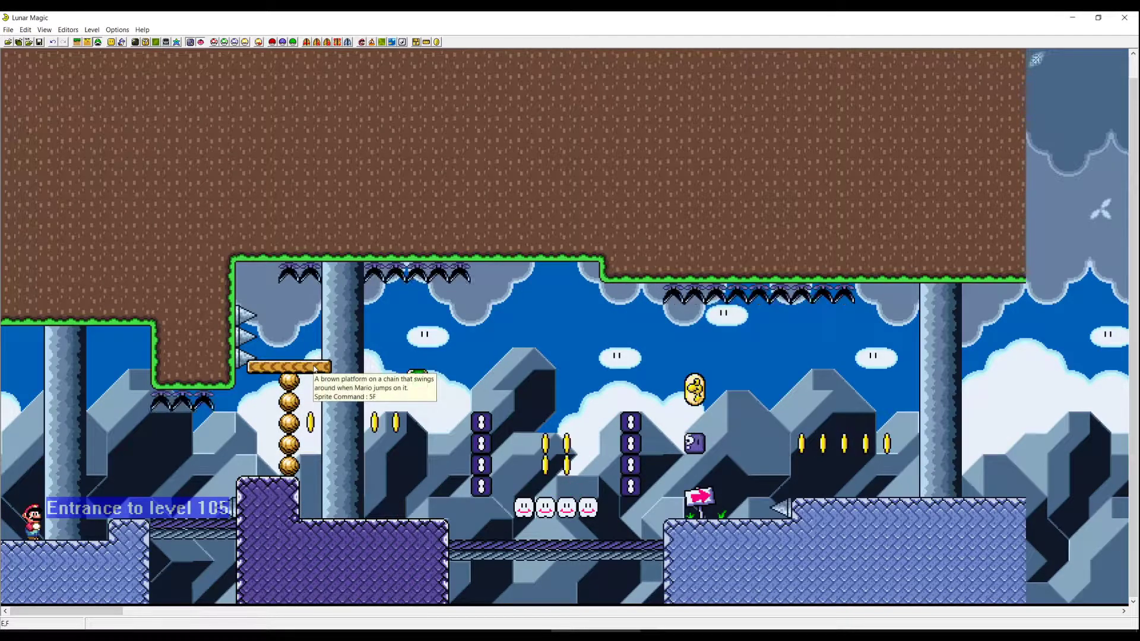
key(F1)
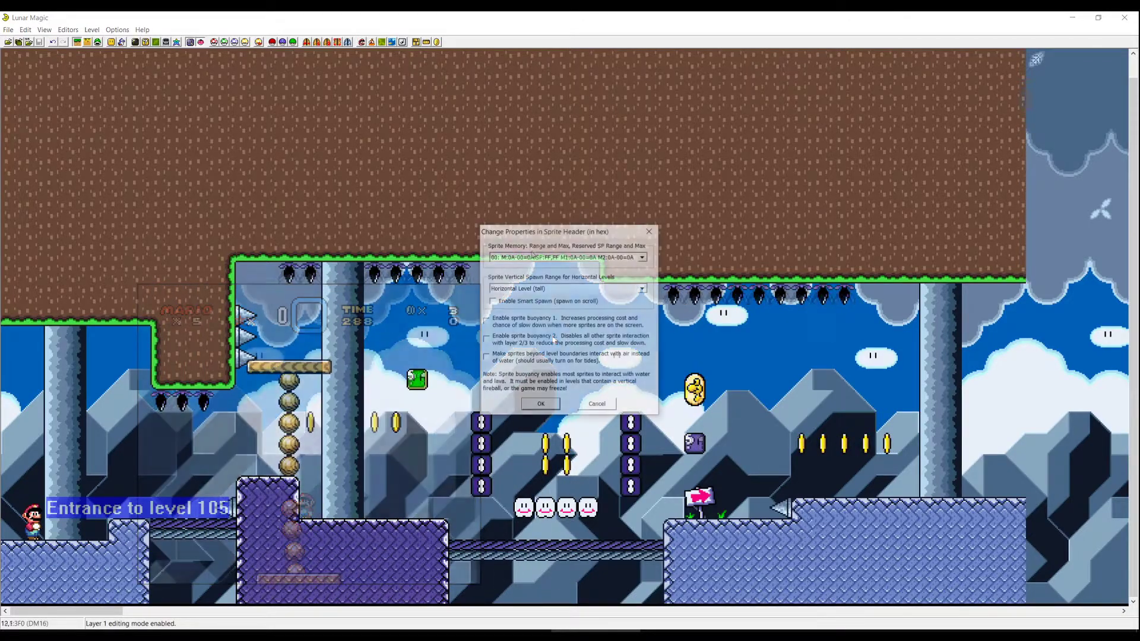
click(541, 404)
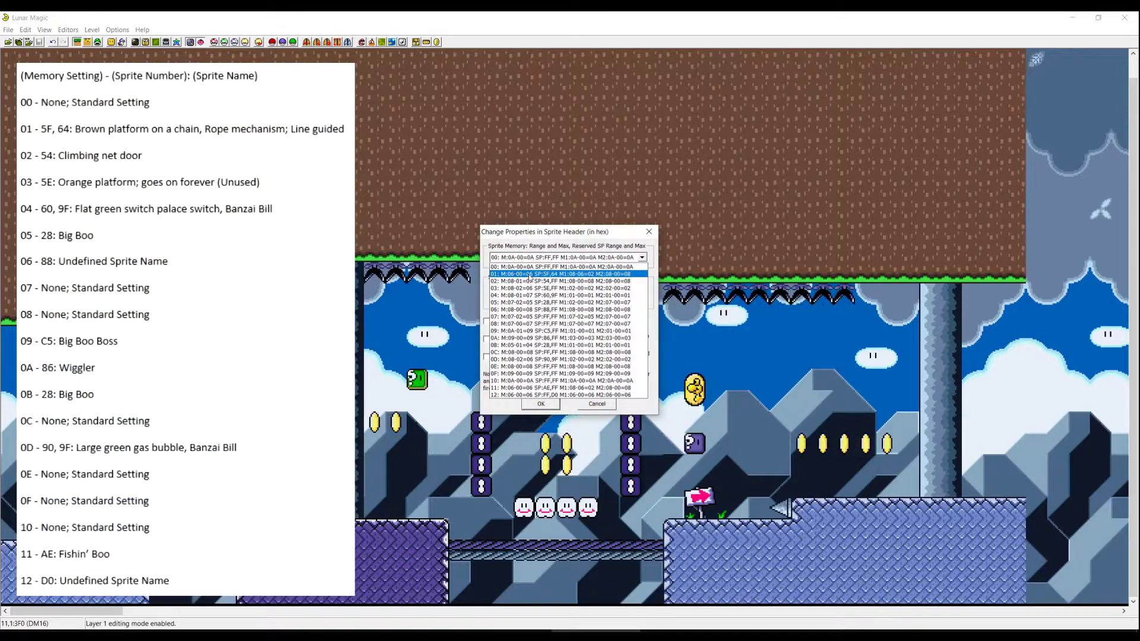
click(529, 274)
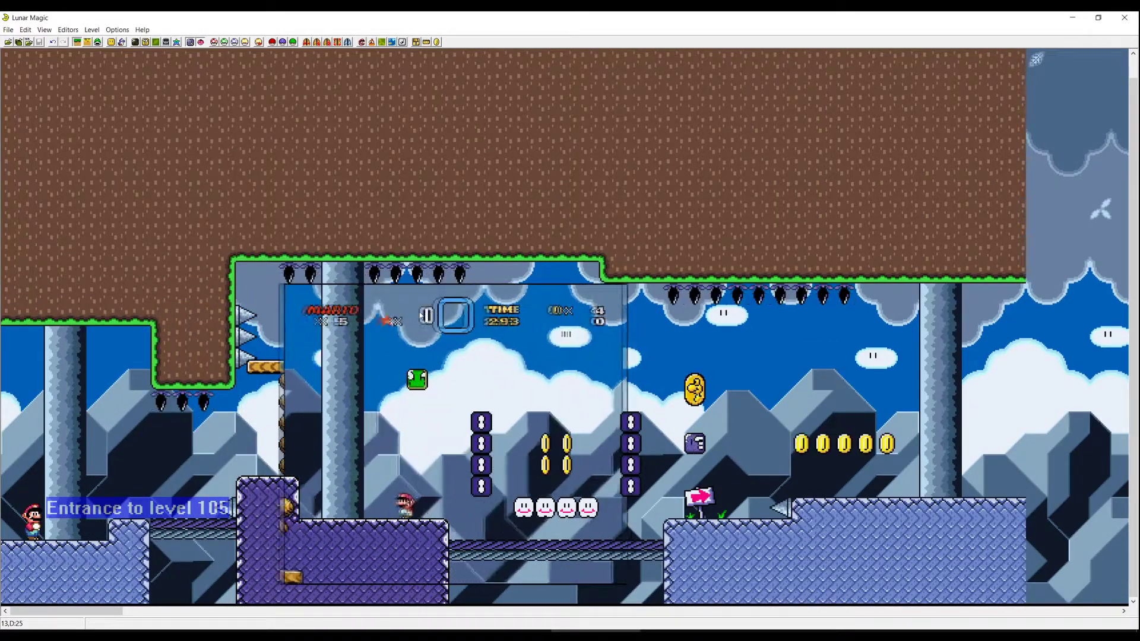
key(ctrl+z)
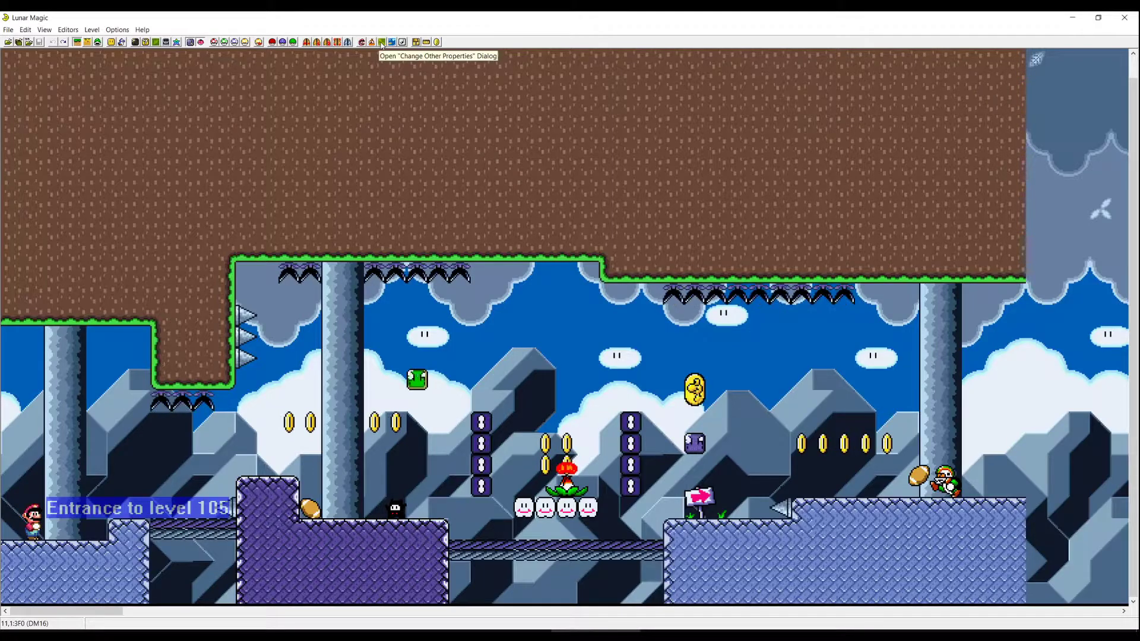
Set the Layer 2 (BG) scrolling rate to H-Scroll None and V-Scroll None, and test it in the level
click(381, 42)
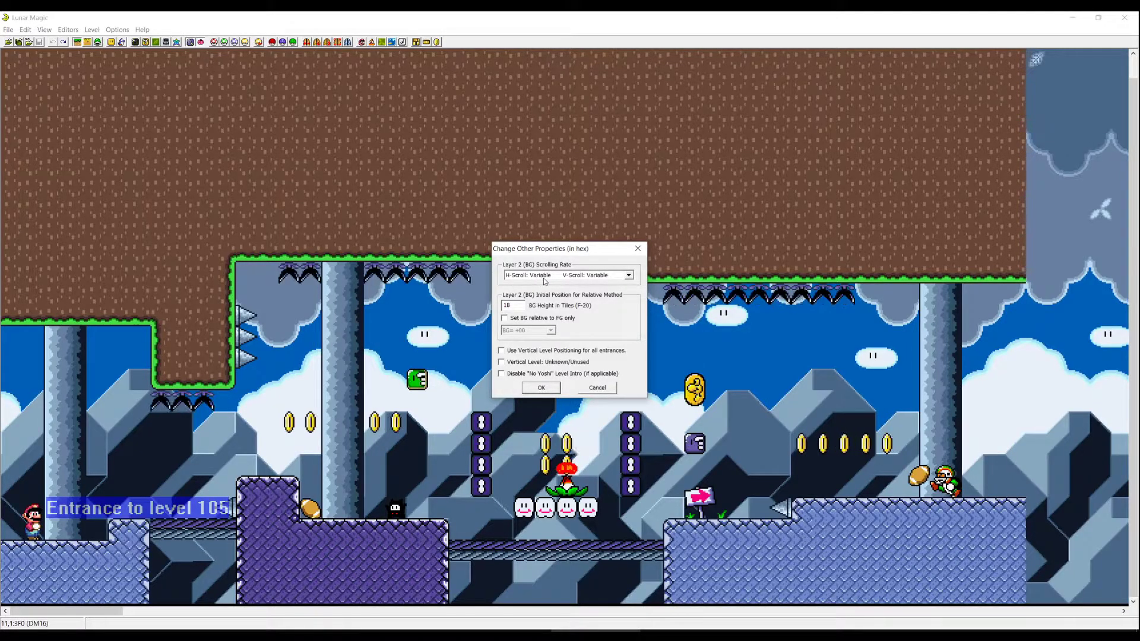
click(591, 276)
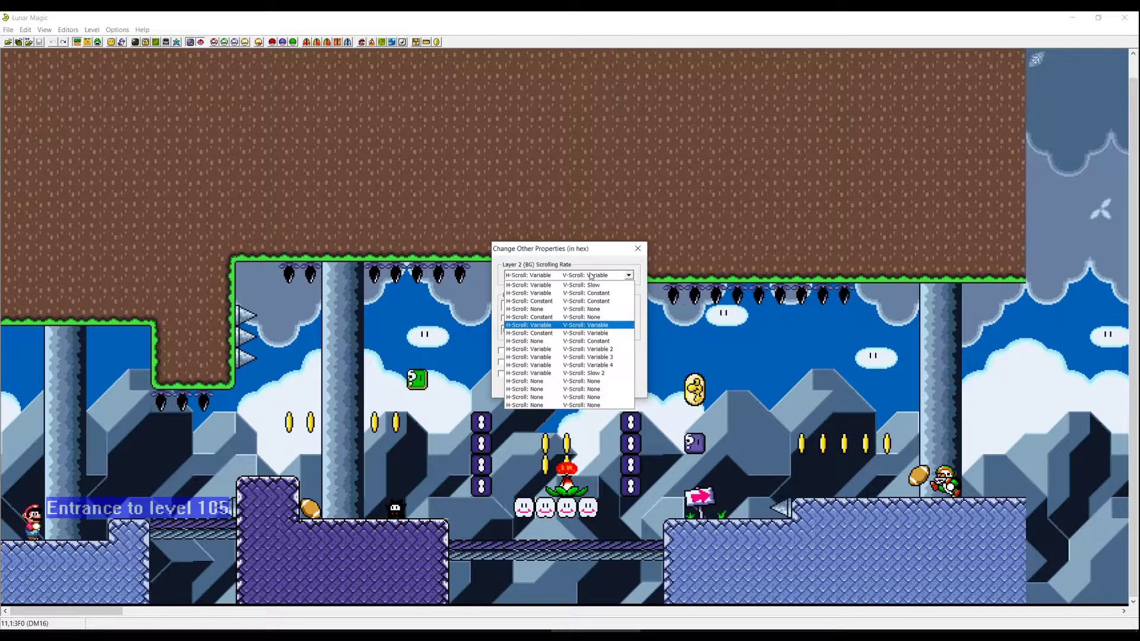
click(600, 310)
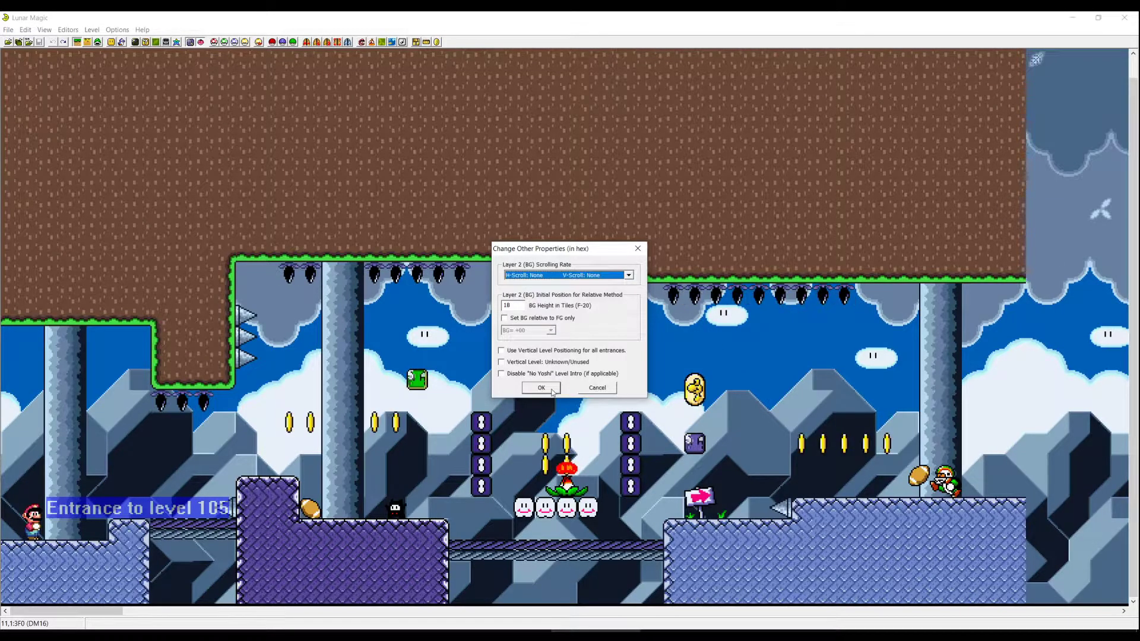
click(540, 387)
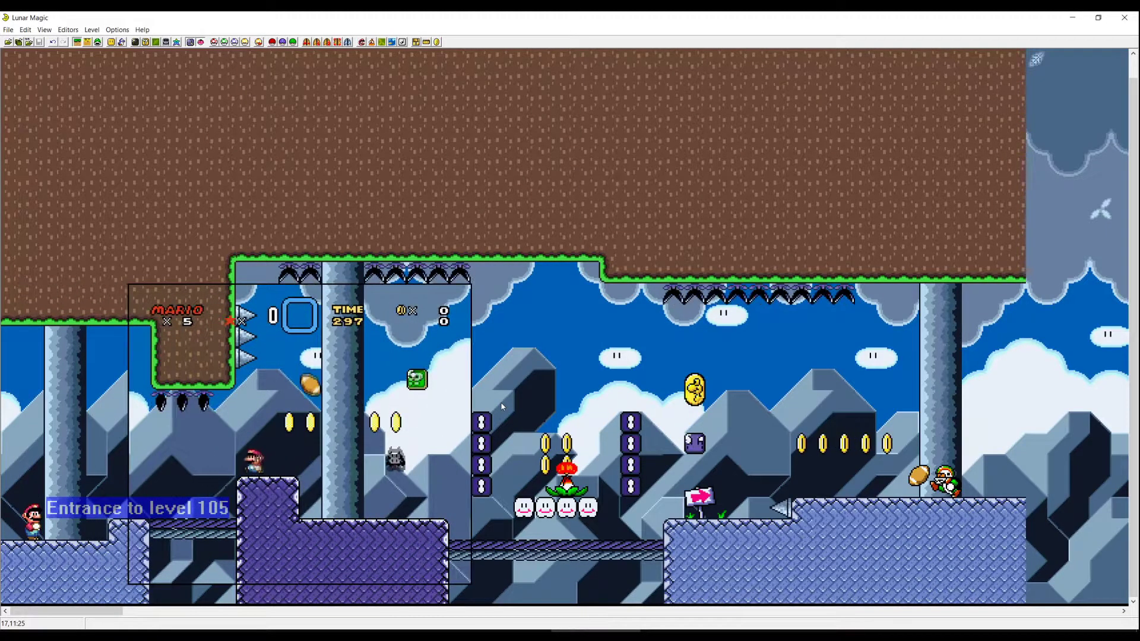
key(Escape)
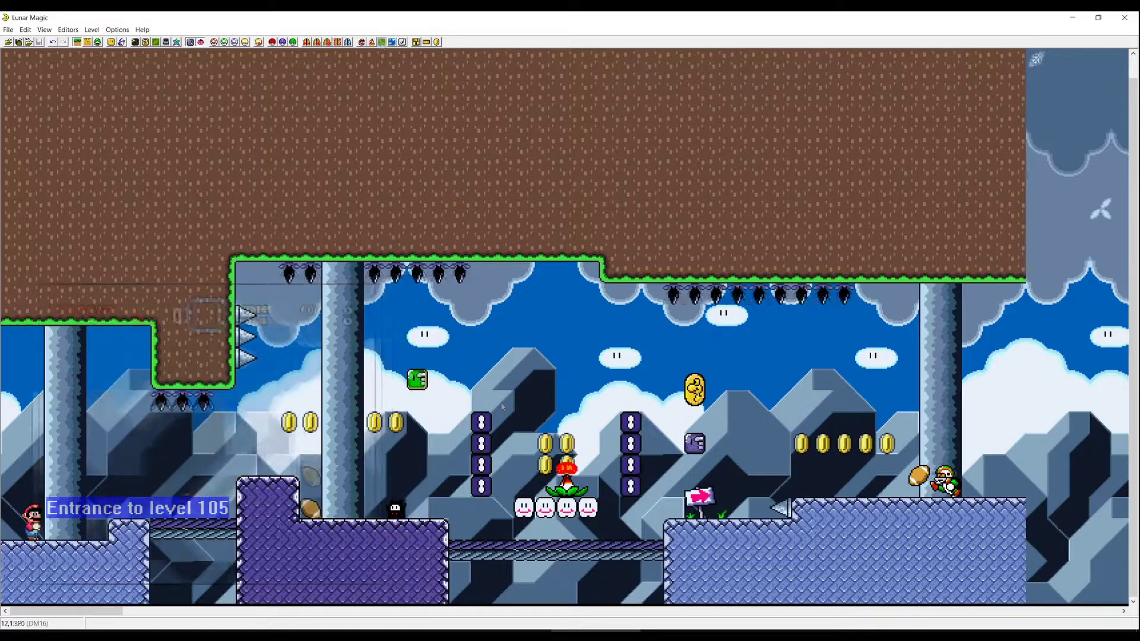
Set the Layer 2 (BG) scrolling rate to H-Scroll Constant and V-Scroll Constant, and test it in the level
click(392, 42)
click(601, 276)
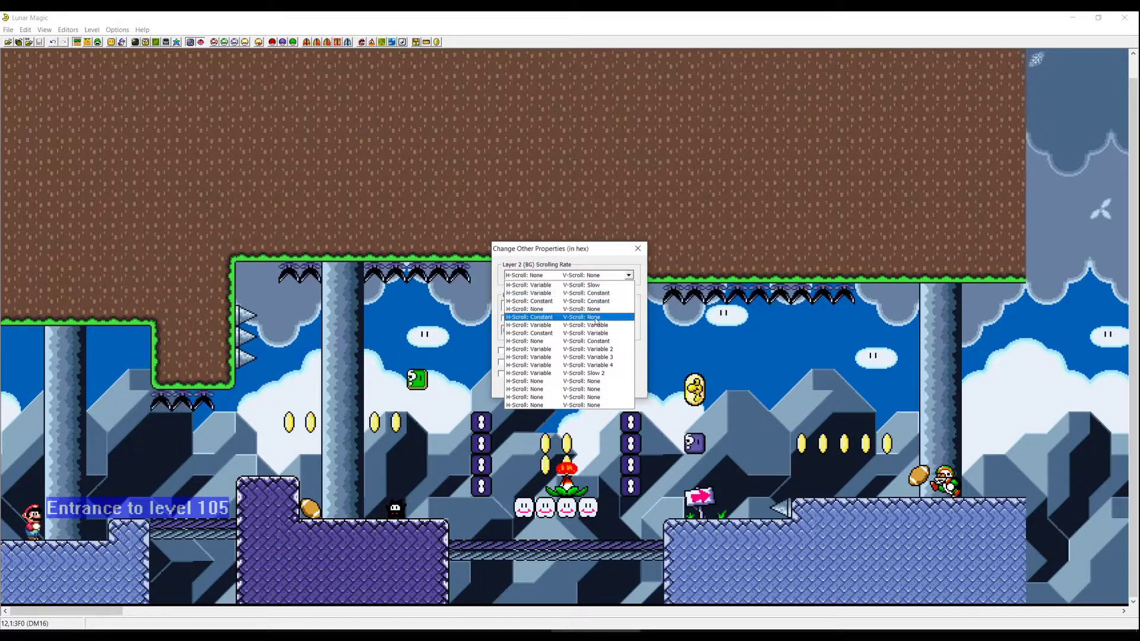
click(528, 300)
click(539, 390)
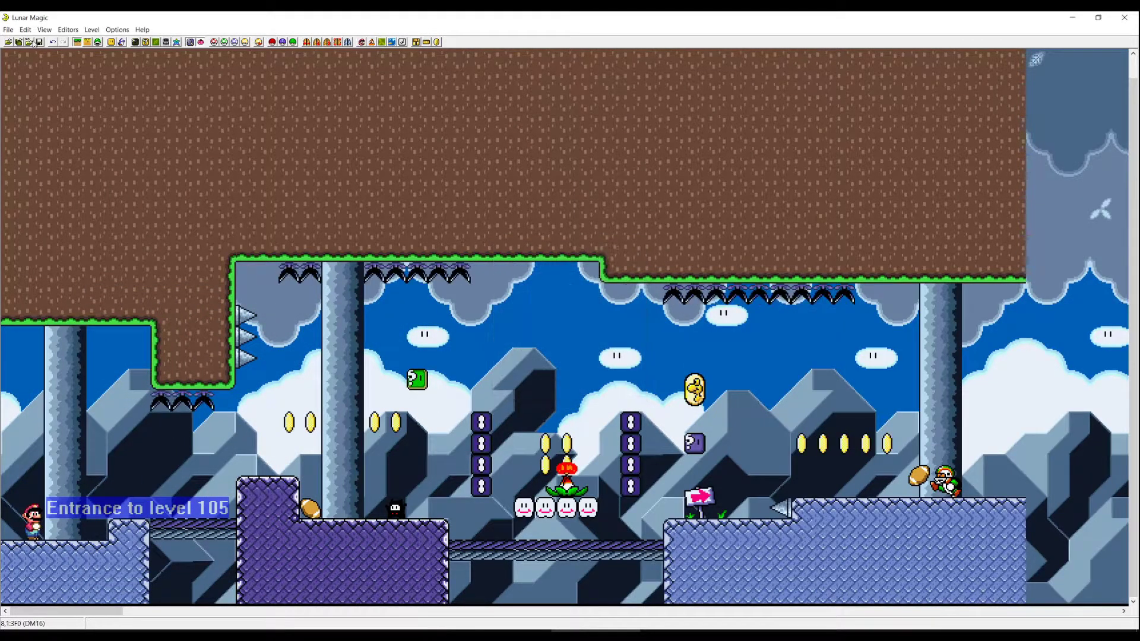
key(Right)
key(z)
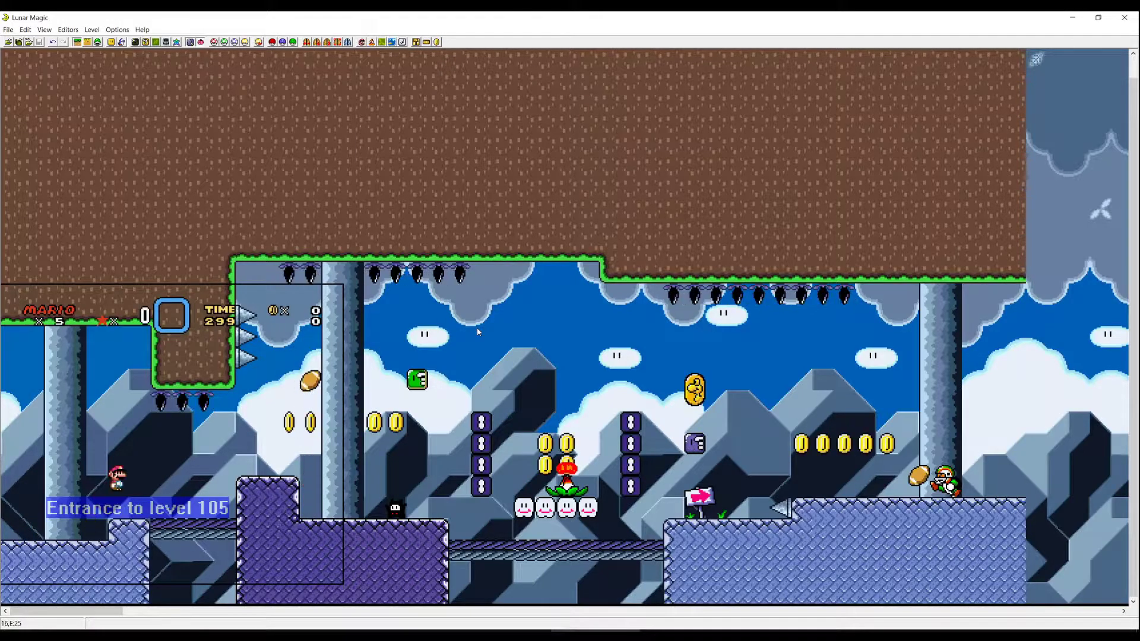
key(z)
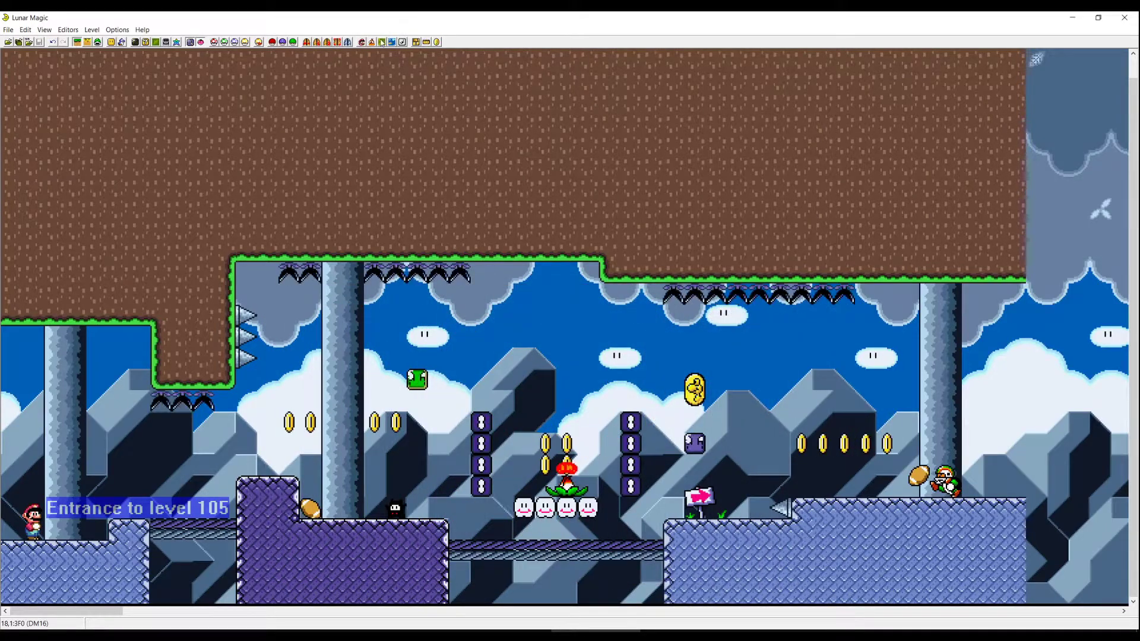
Set the Layer 2 (BG) scrolling rate to H-Scroll Variable and V-Scroll Variable and apply it
click(382, 42)
click(592, 277)
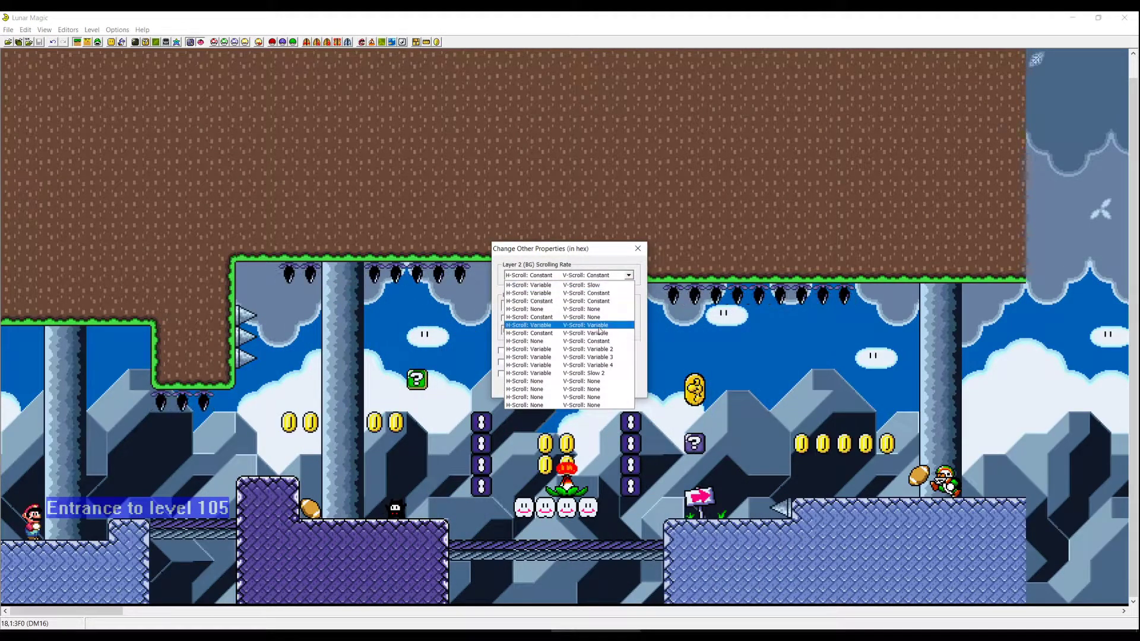
click(564, 325)
click(540, 388)
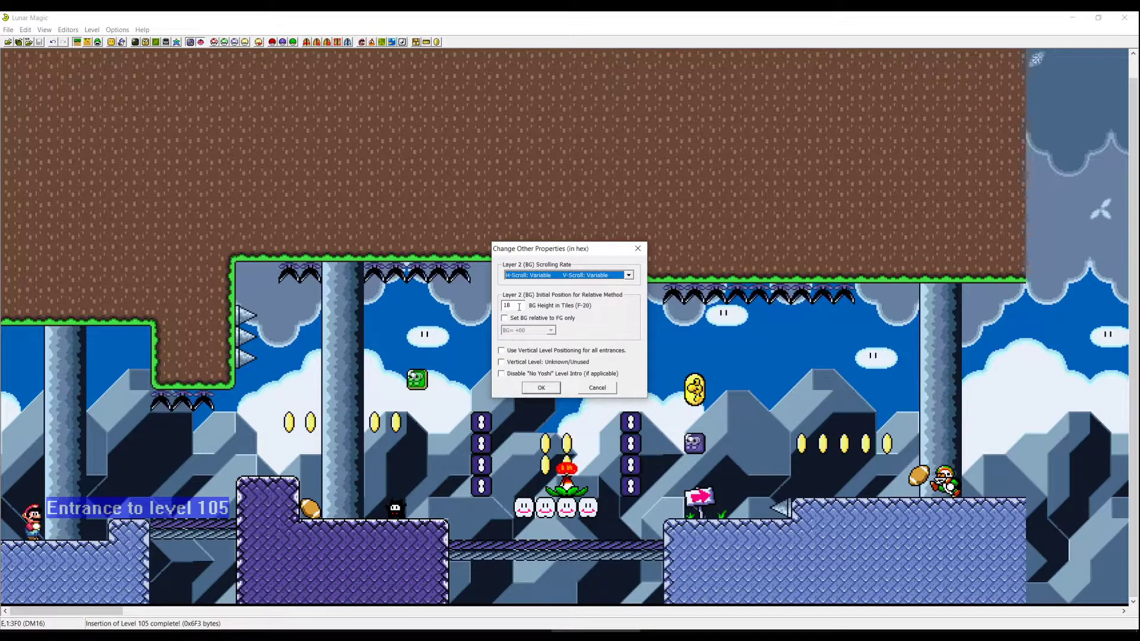
Clear the Layer 2 background height in tiles and restore it to 18
click(519, 307)
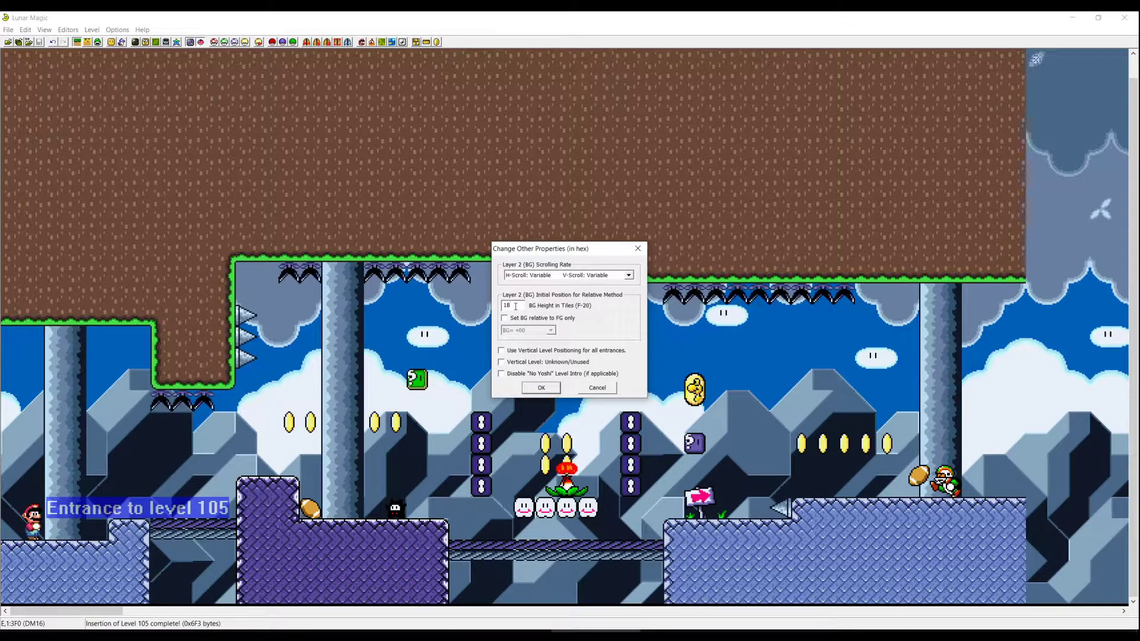
key(BackSpace)
click(540, 387)
click(382, 42)
text(1B)
click(540, 387)
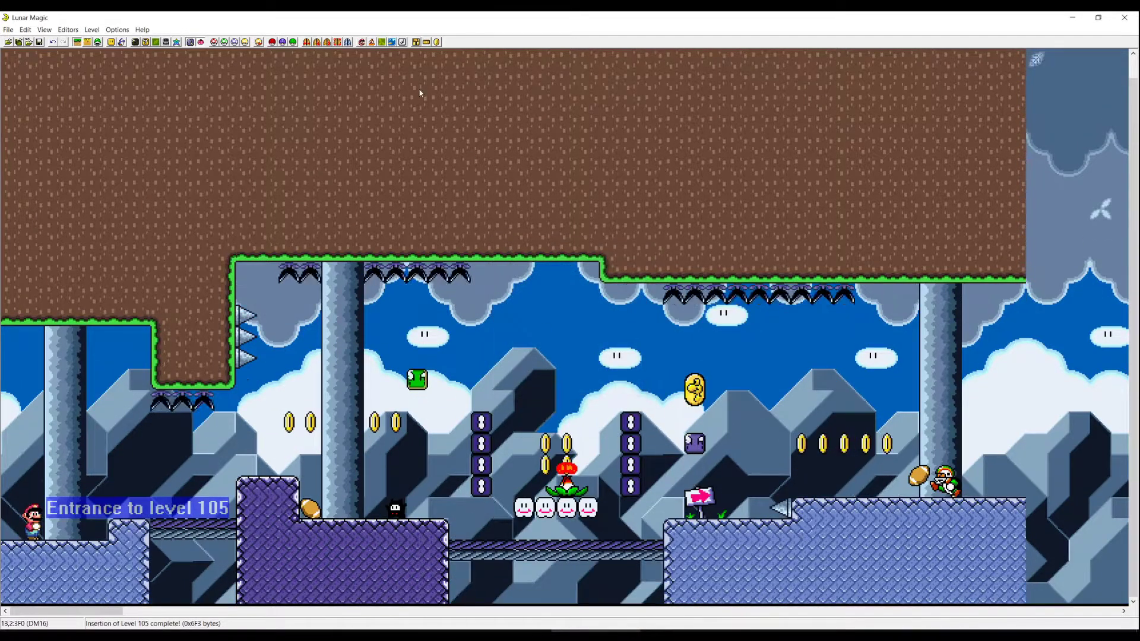
Enable the option that disables the "No Yoshi" level intro and apply it
click(381, 42)
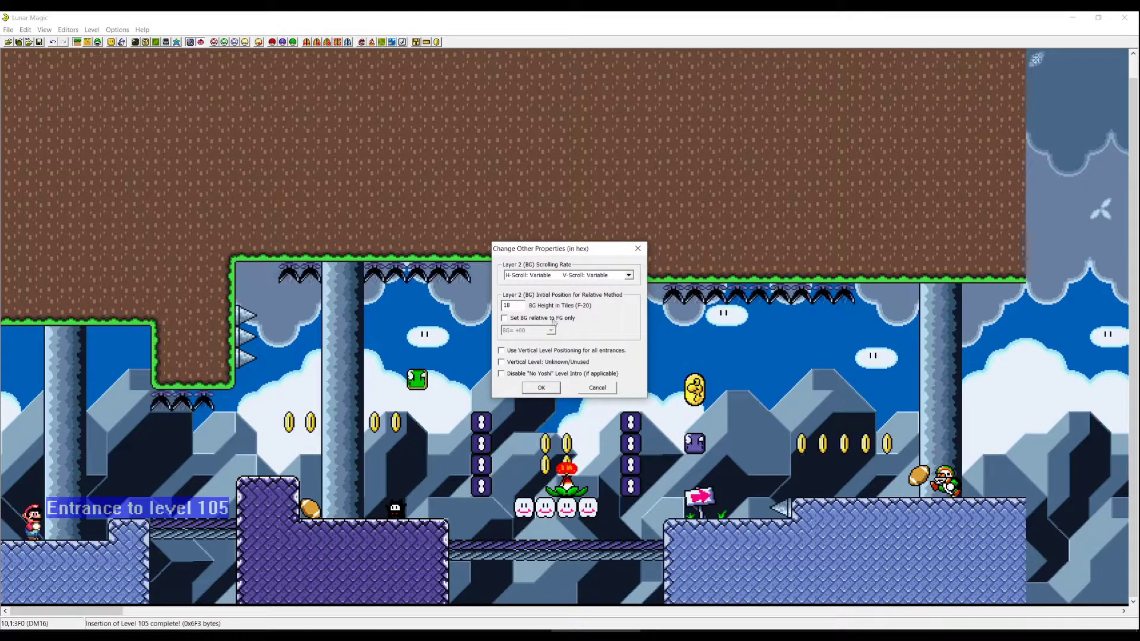
click(557, 374)
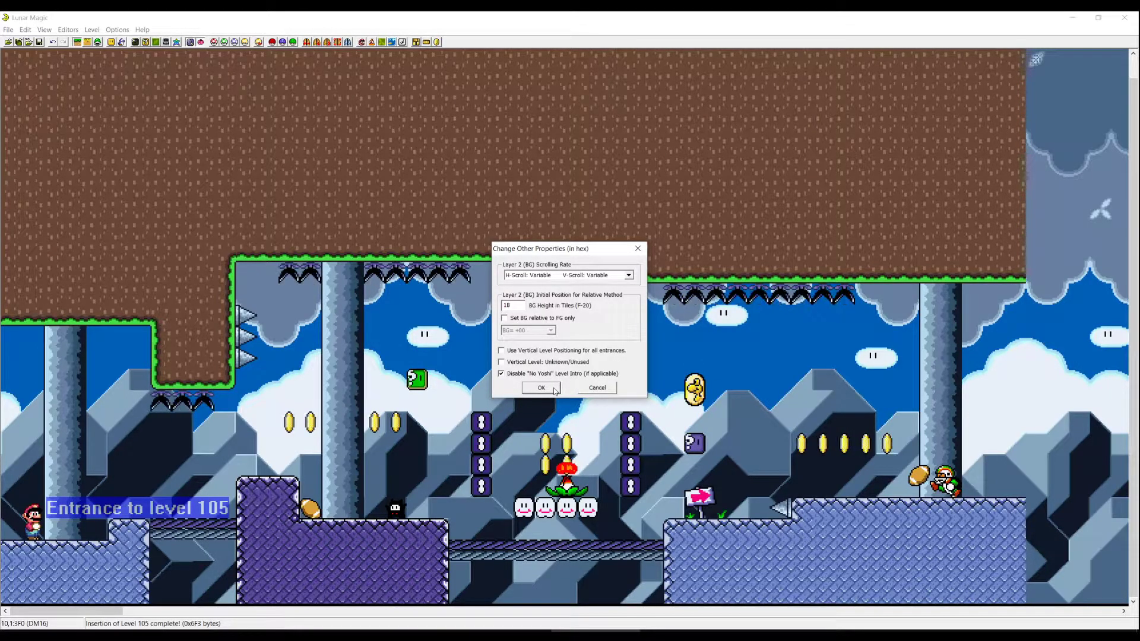
click(555, 390)
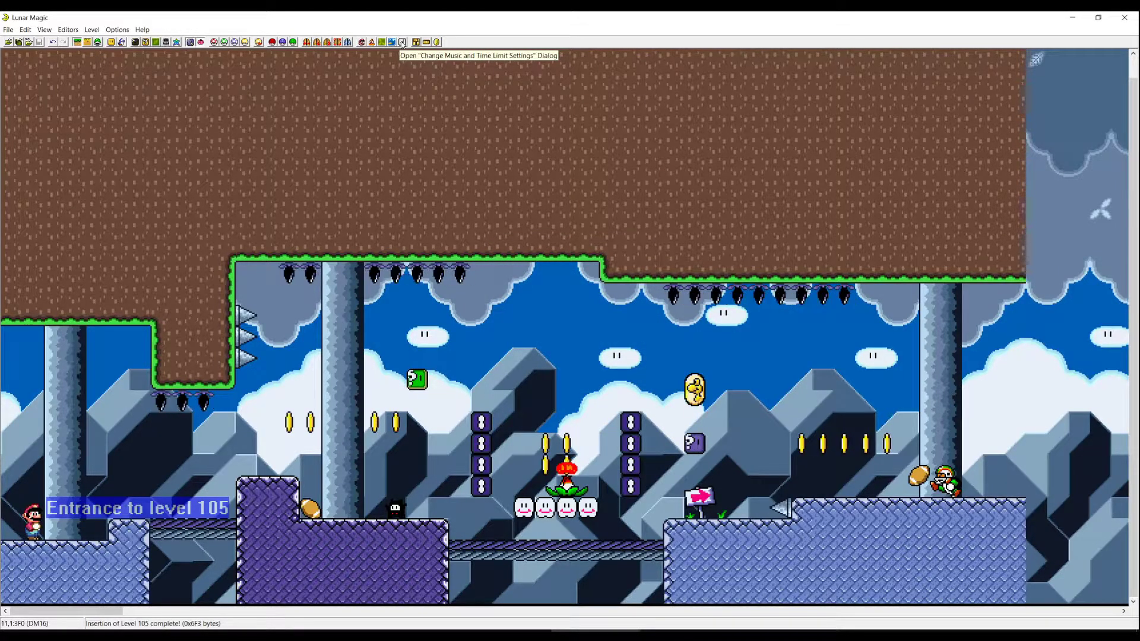
Enable bypassing the music header setting, look through the bypass music list, and disable the bypass again
click(403, 43)
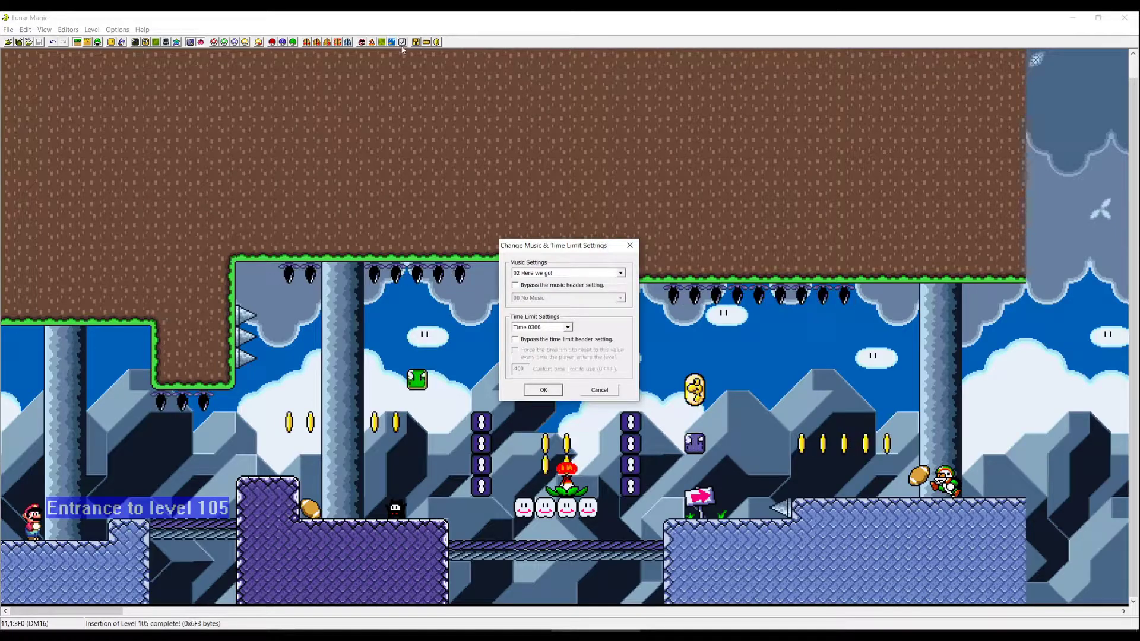
click(546, 274)
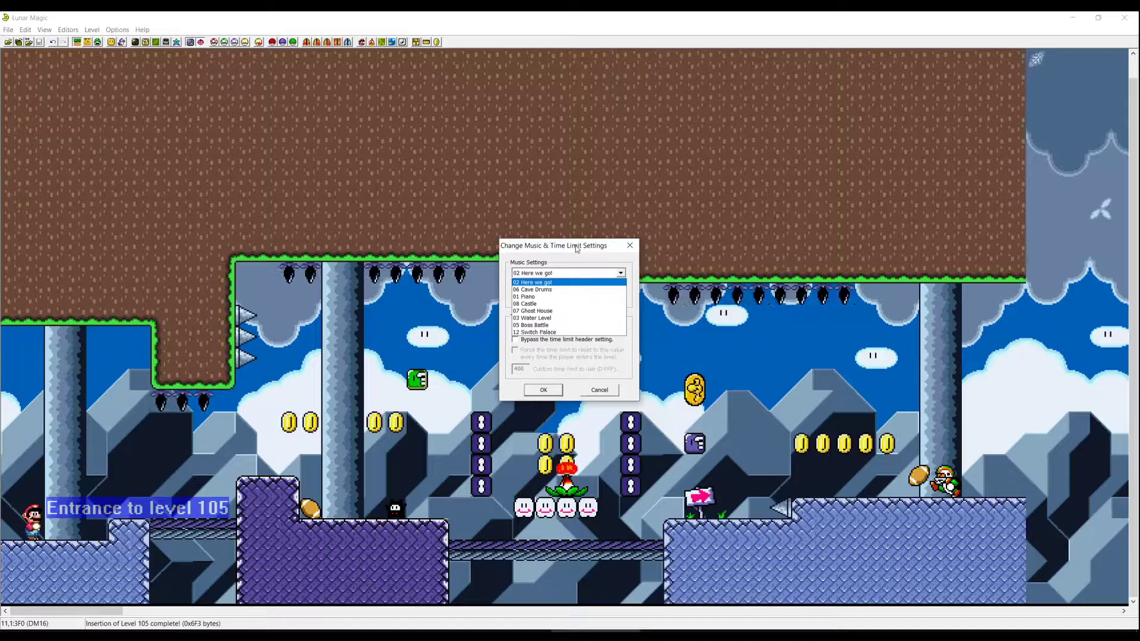
click(555, 282)
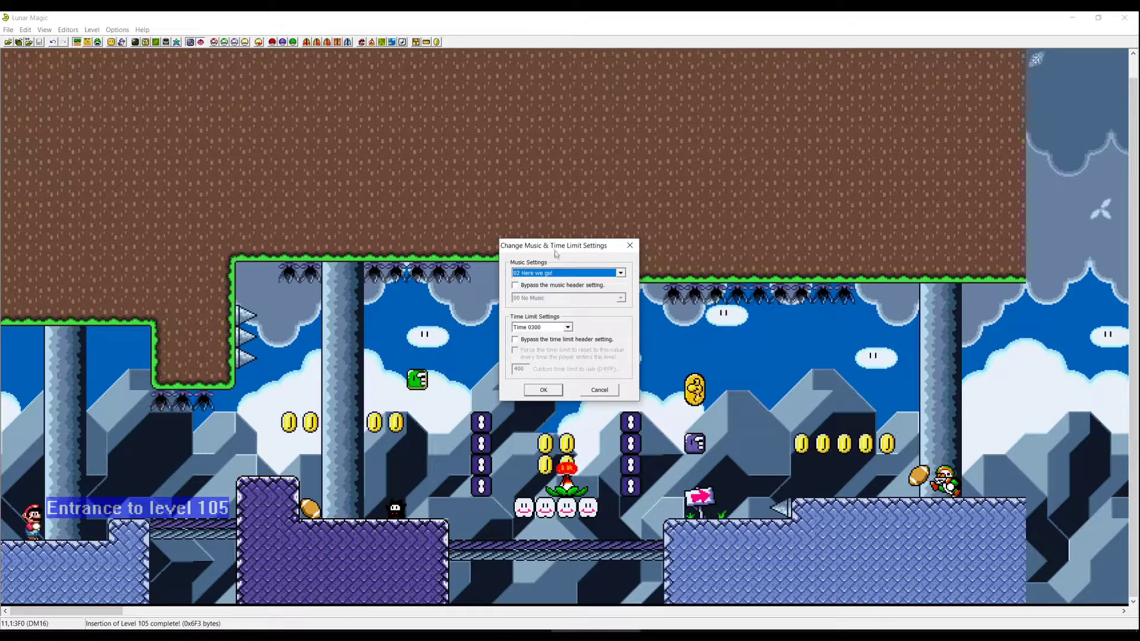
click(552, 286)
click(621, 298)
scroll(621, 323, down, 7)
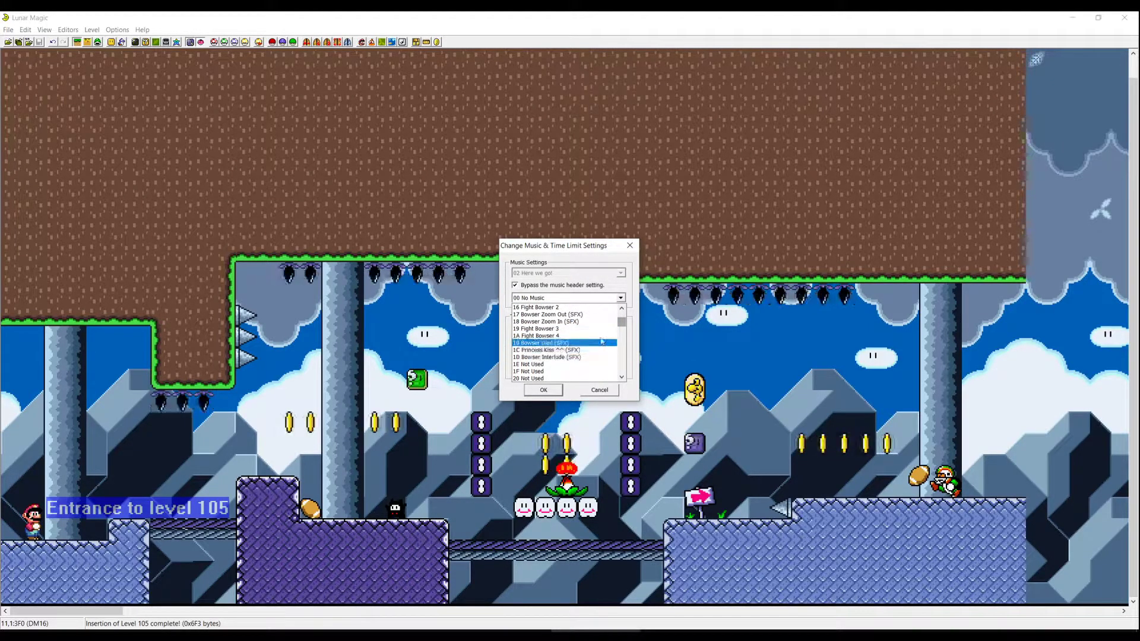
scroll(612, 335, down, 3)
scroll(622, 325, down, 3)
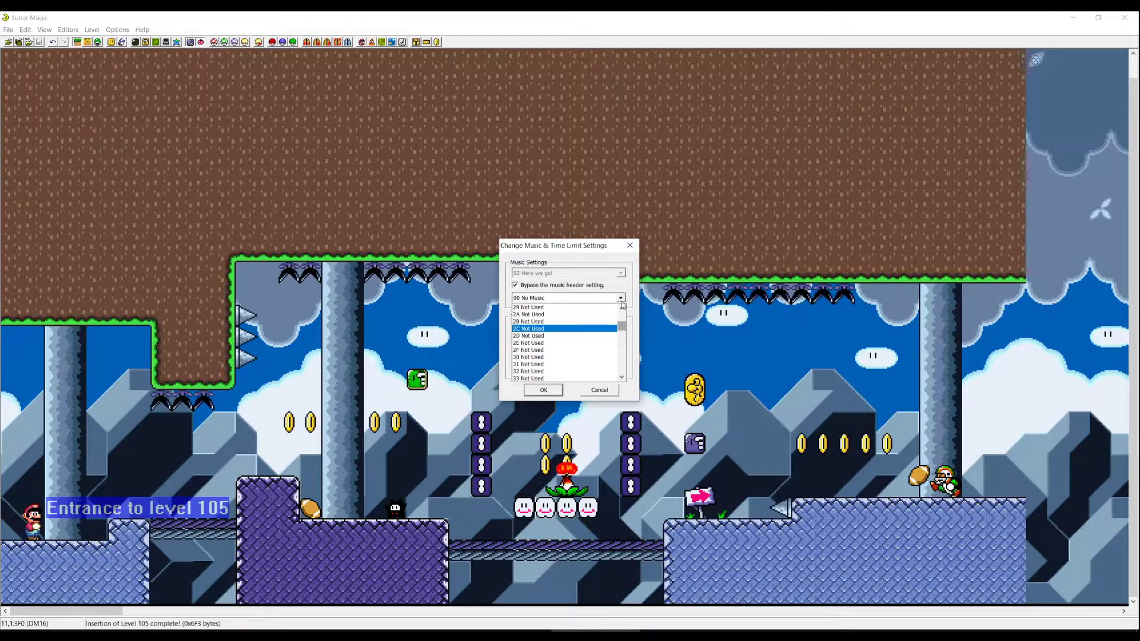
click(599, 285)
Set the level's music to 01 Piano and check the available time limit presets
click(601, 273)
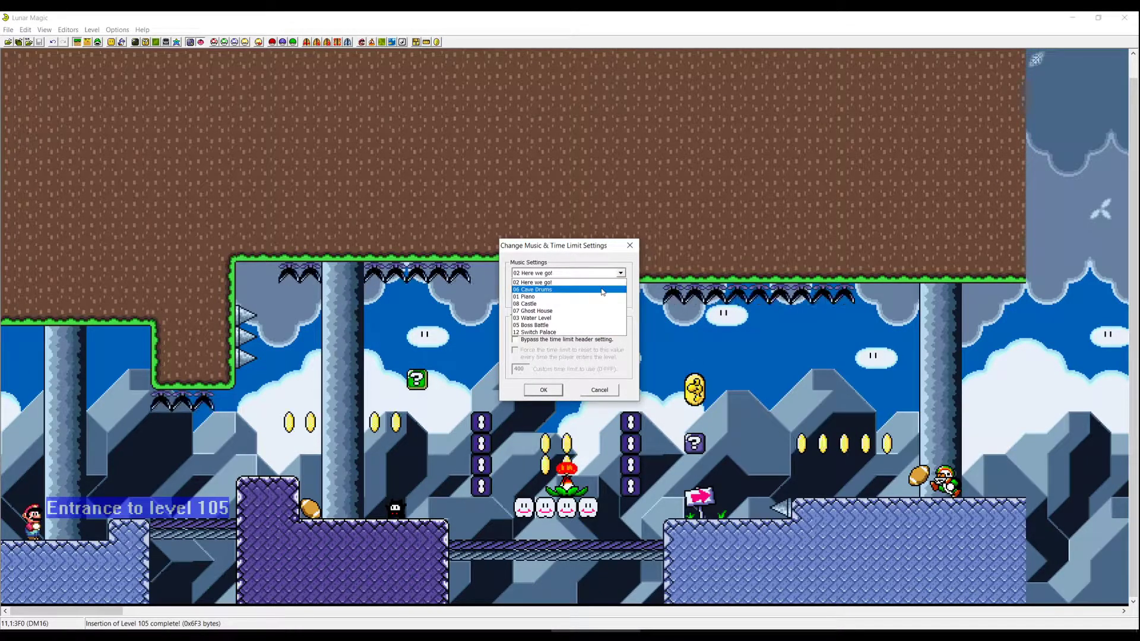
click(599, 297)
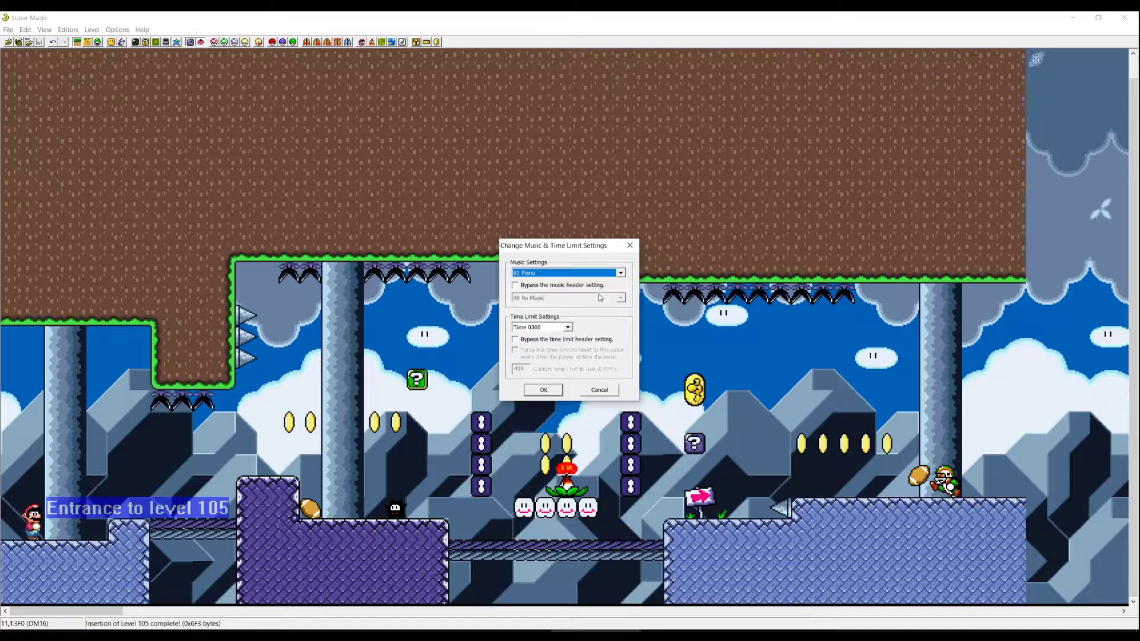
click(543, 328)
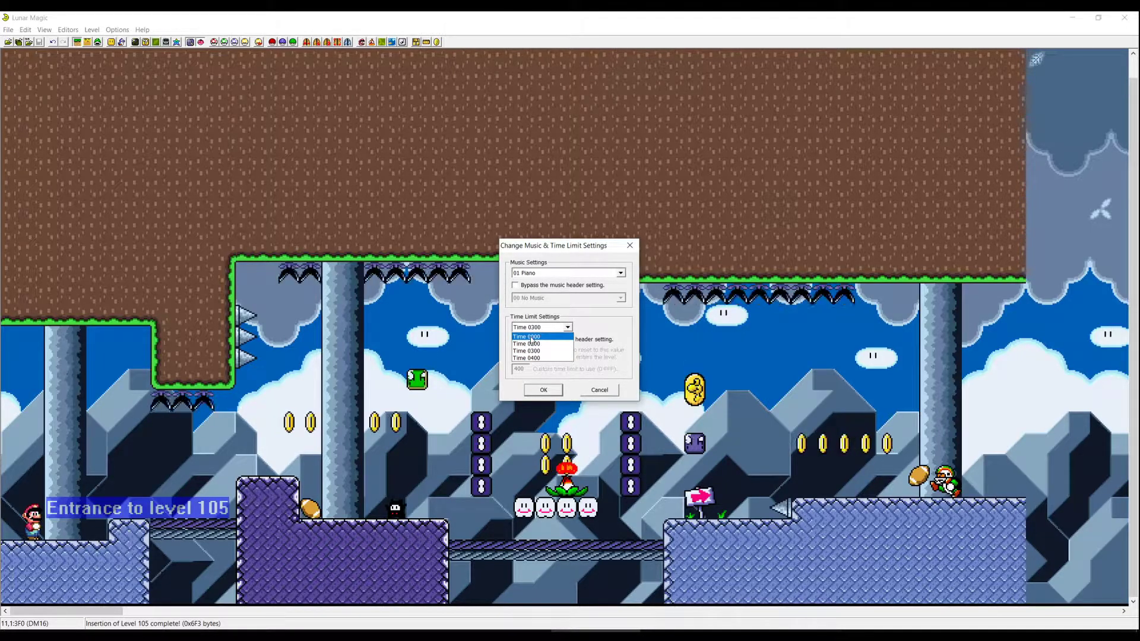
key(Escape)
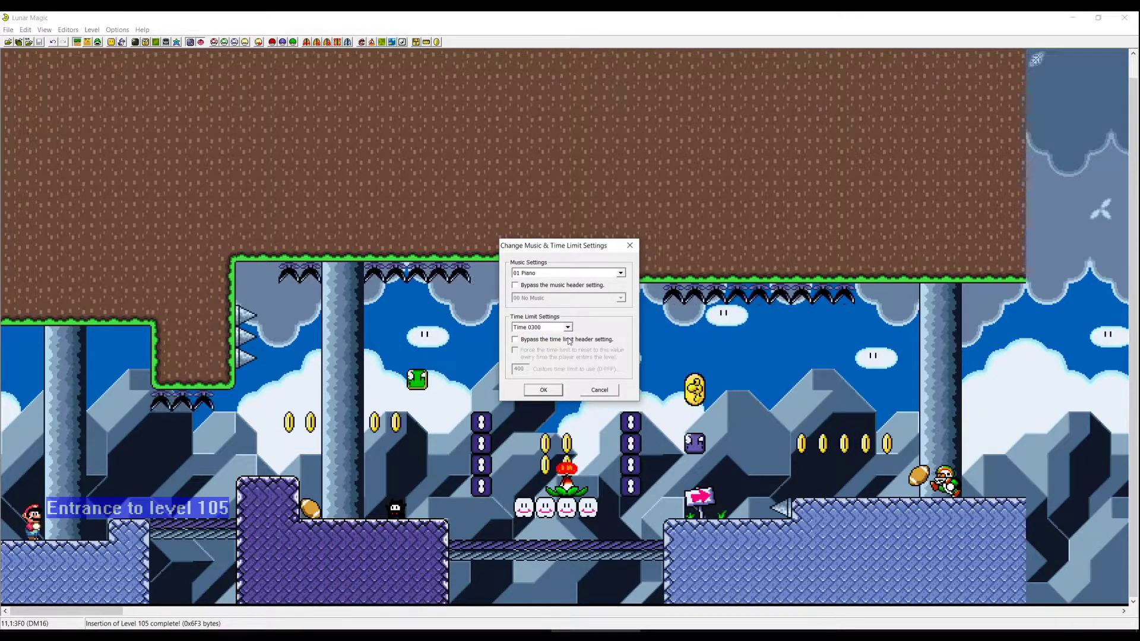
Bypass the time limit header setting and set the custom time limit to FFF
click(571, 340)
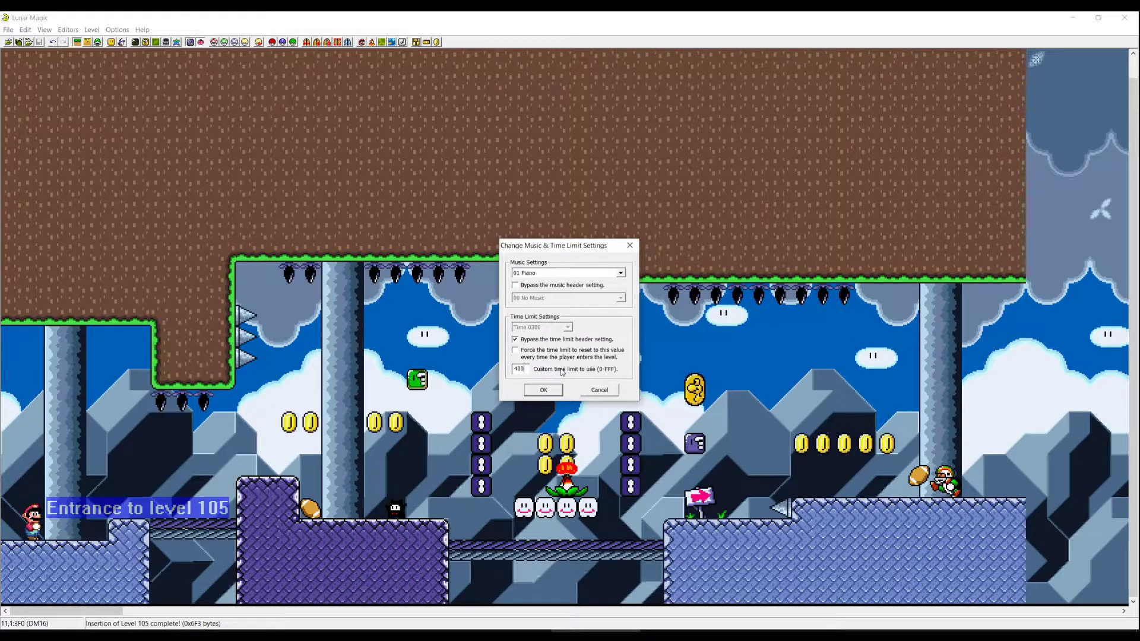
double_click(526, 367)
text(120)
key(BackSpace)
key(BackSpace)
text(900)
text(00)
key(BackSpace)
key(BackSpace)
key(BackSpace)
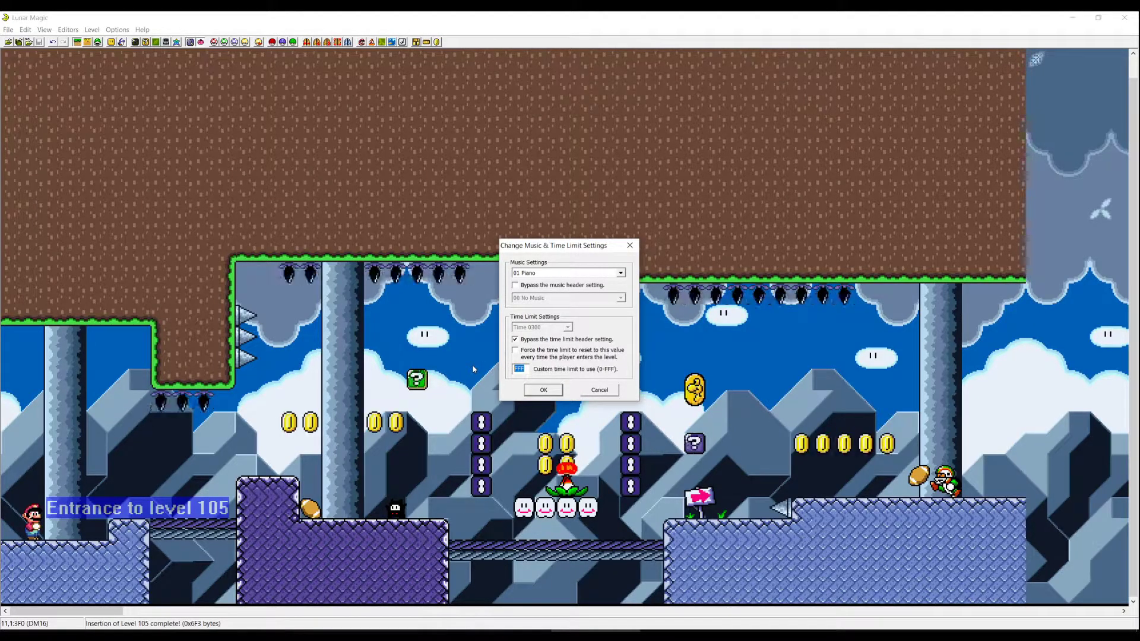
key(Return)
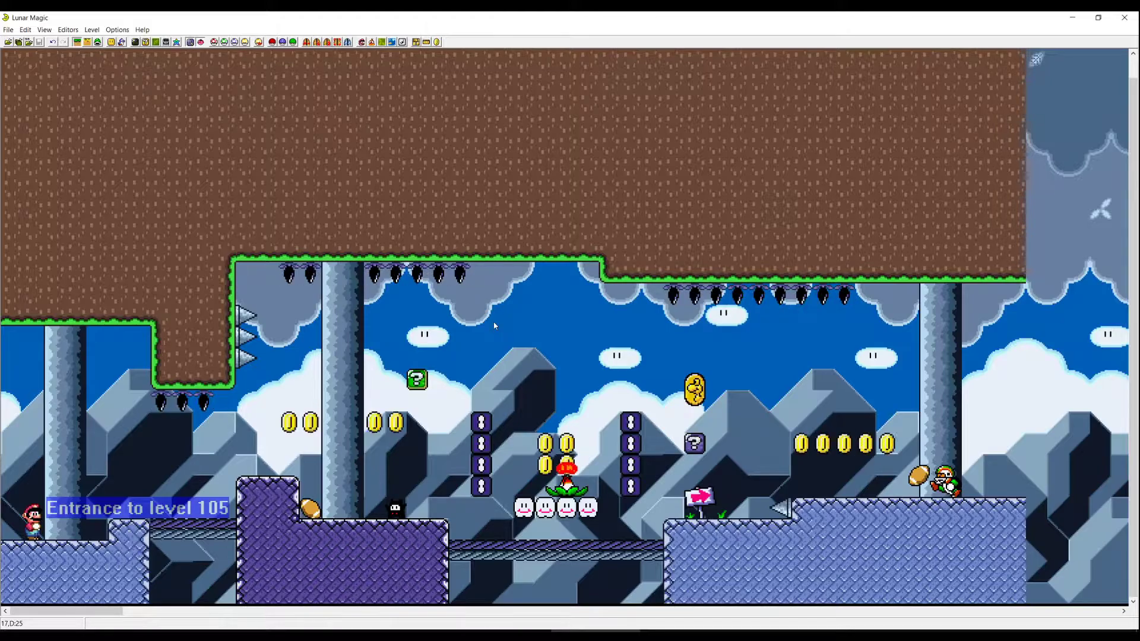
Show the level's screen divisions and set the screen exit of screen 1 to level 106
key(F1)
ctrl+scroll(522, 323, down, 1)
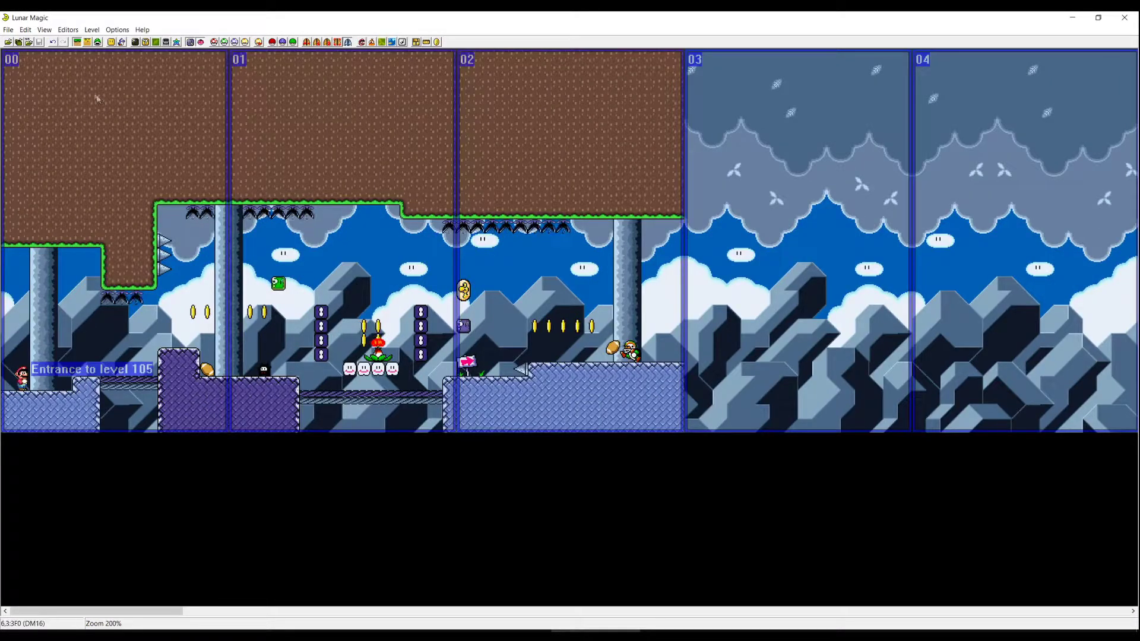
click(306, 42)
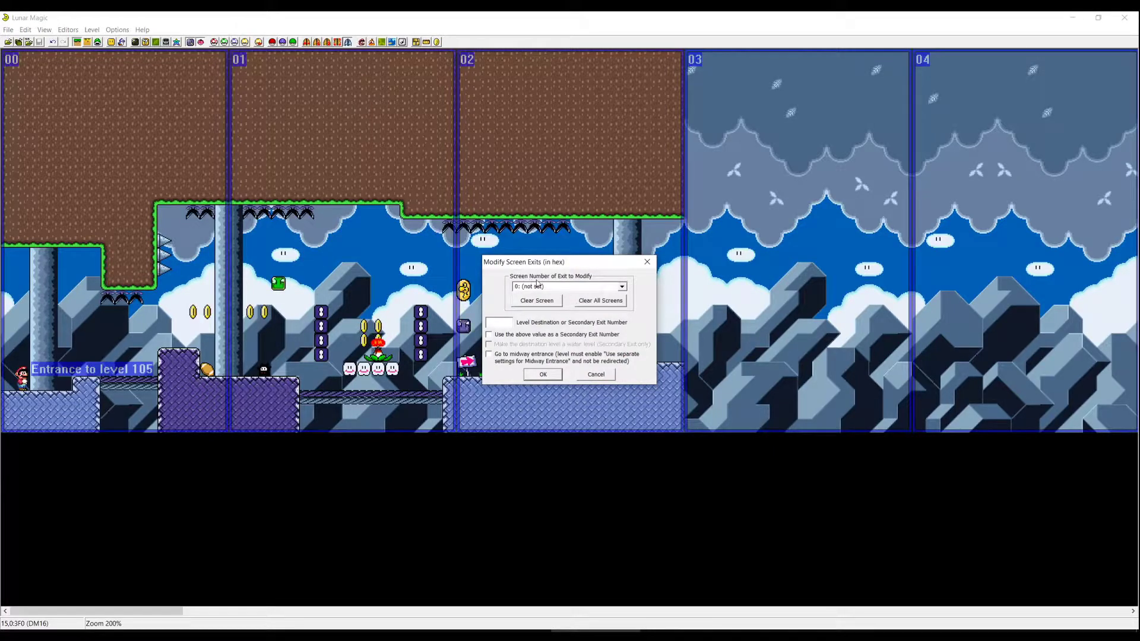
click(623, 288)
click(622, 288)
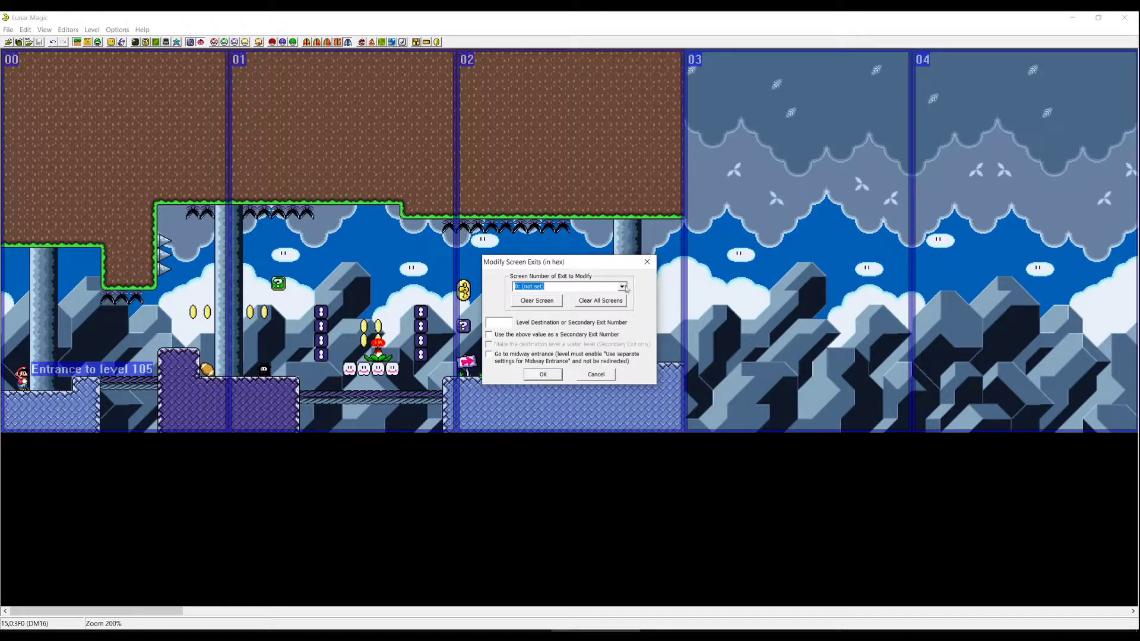
click(626, 289)
click(583, 308)
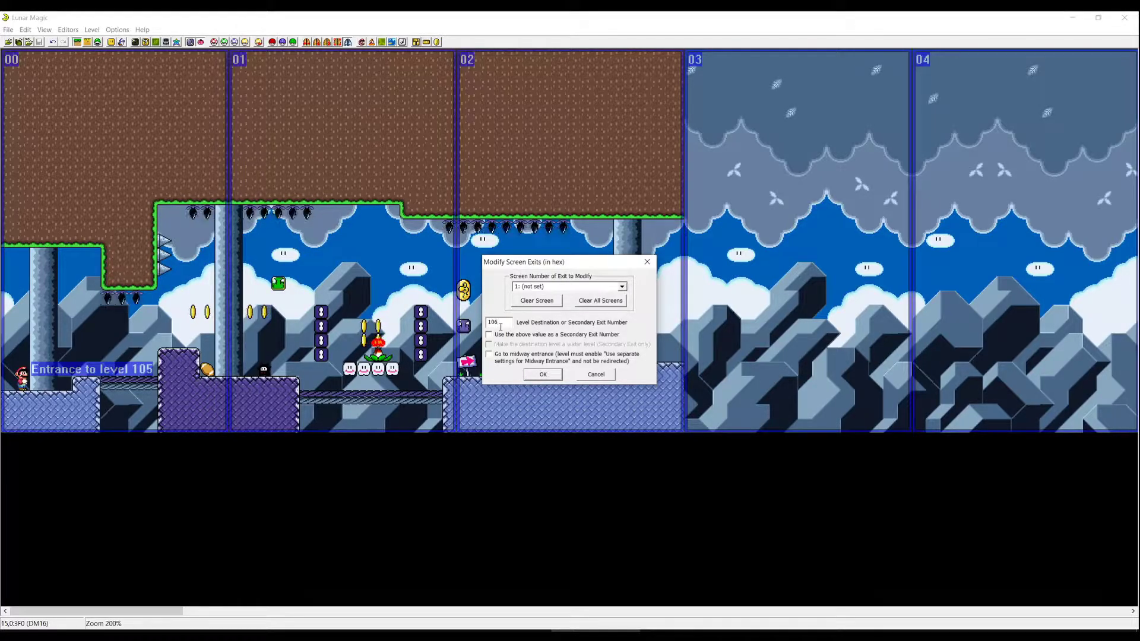
key(Return)
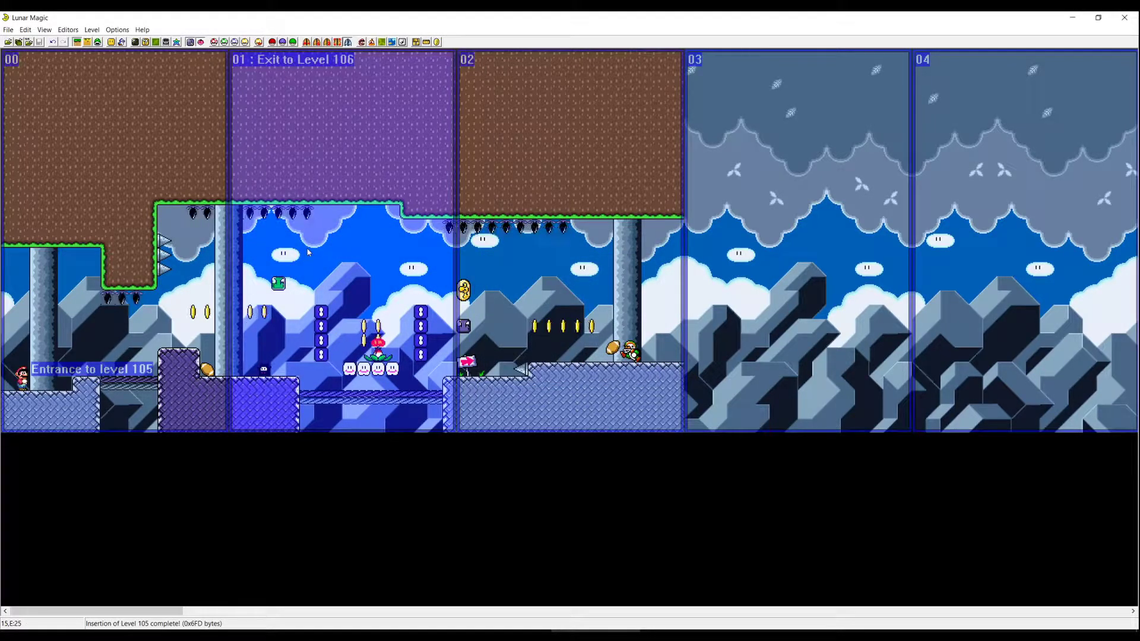
Place a door on the purple ledge in screen 01 and select the grey cement blocks object for level 106
click(111, 42)
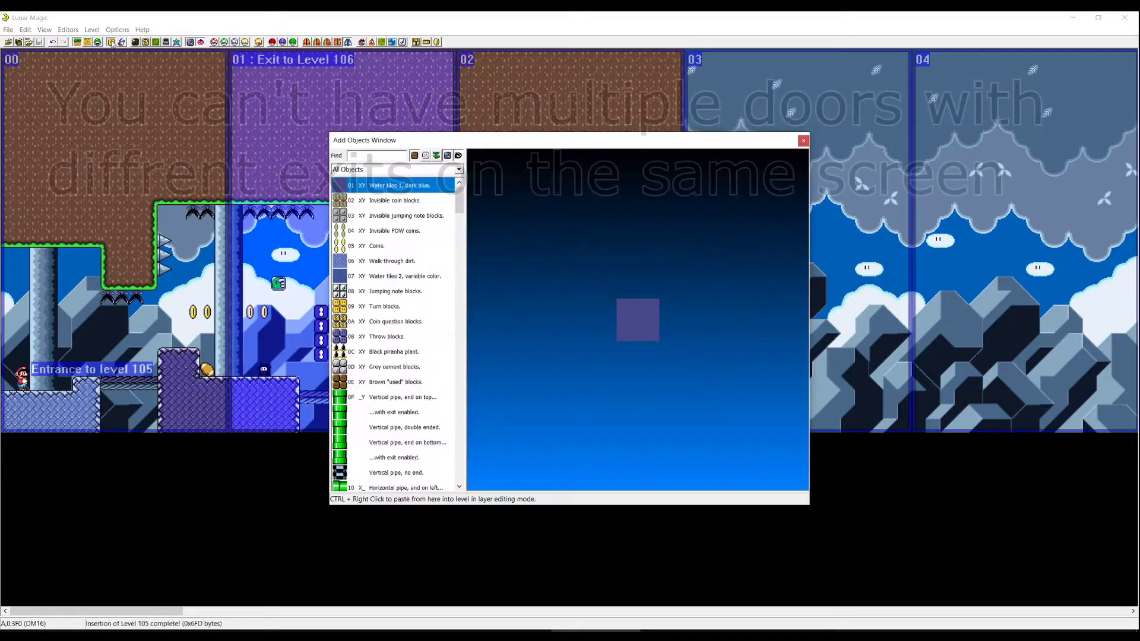
drag(459, 196, 475, 356)
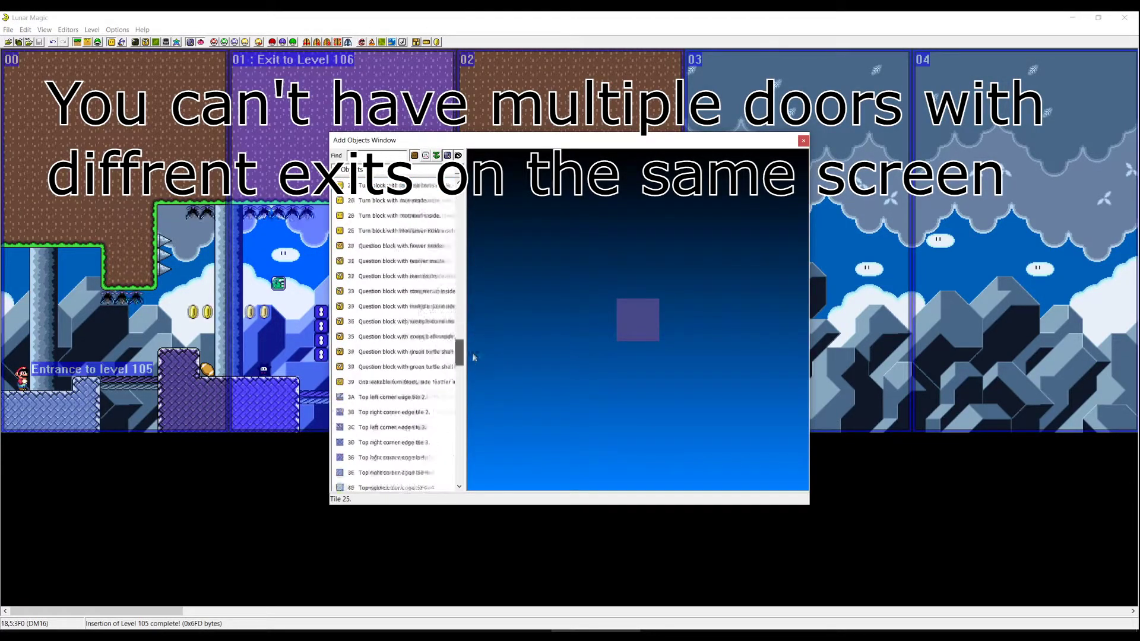
click(392, 276)
drag(638, 319, 278, 362)
key(Escape)
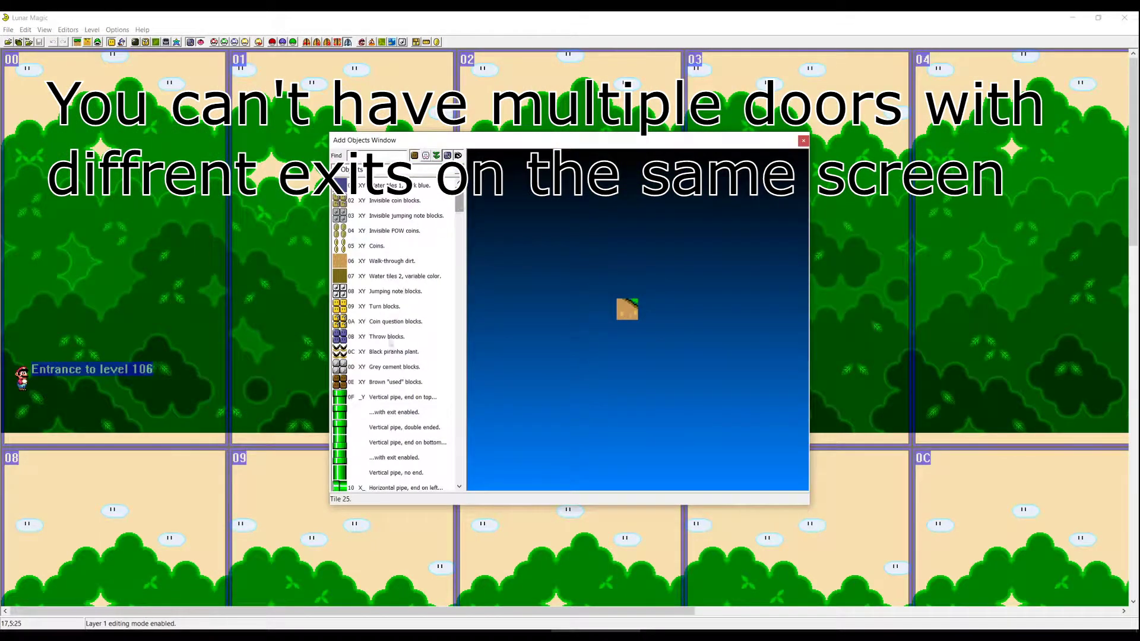
click(391, 367)
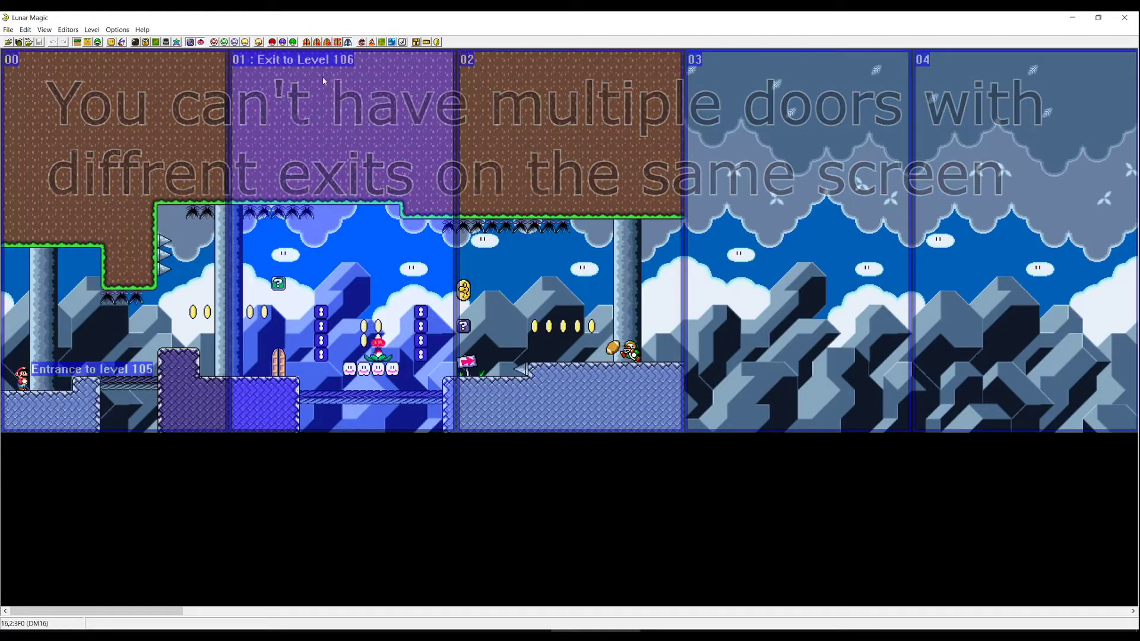
Test level 105 in play and walk Mario to the door on screen 01
key(F4)
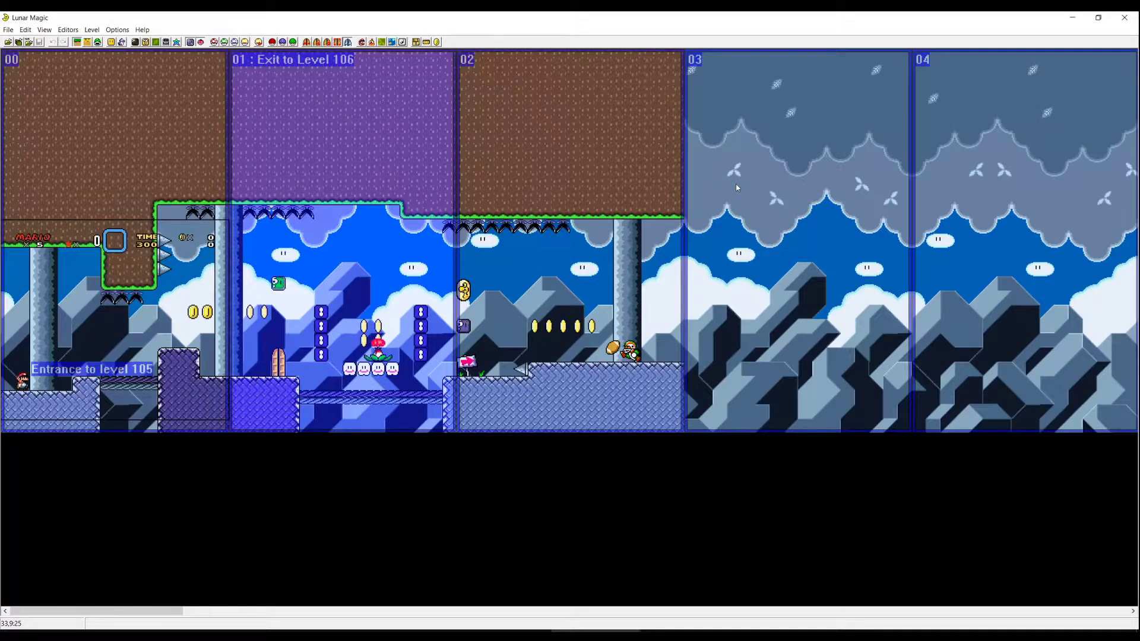
key(Right)
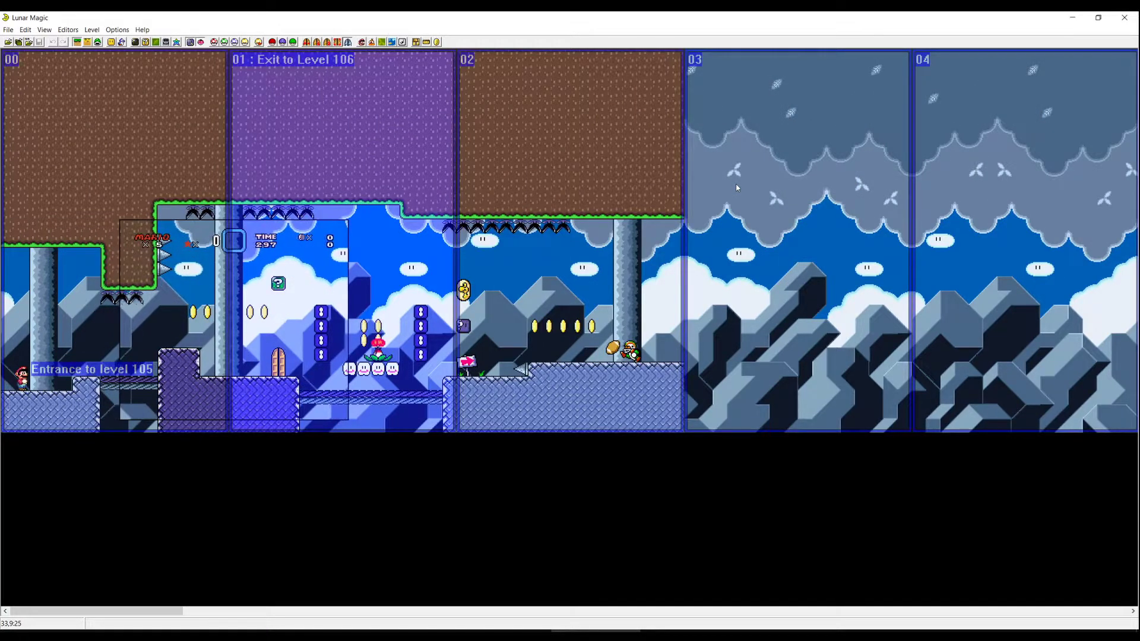
key(Right)
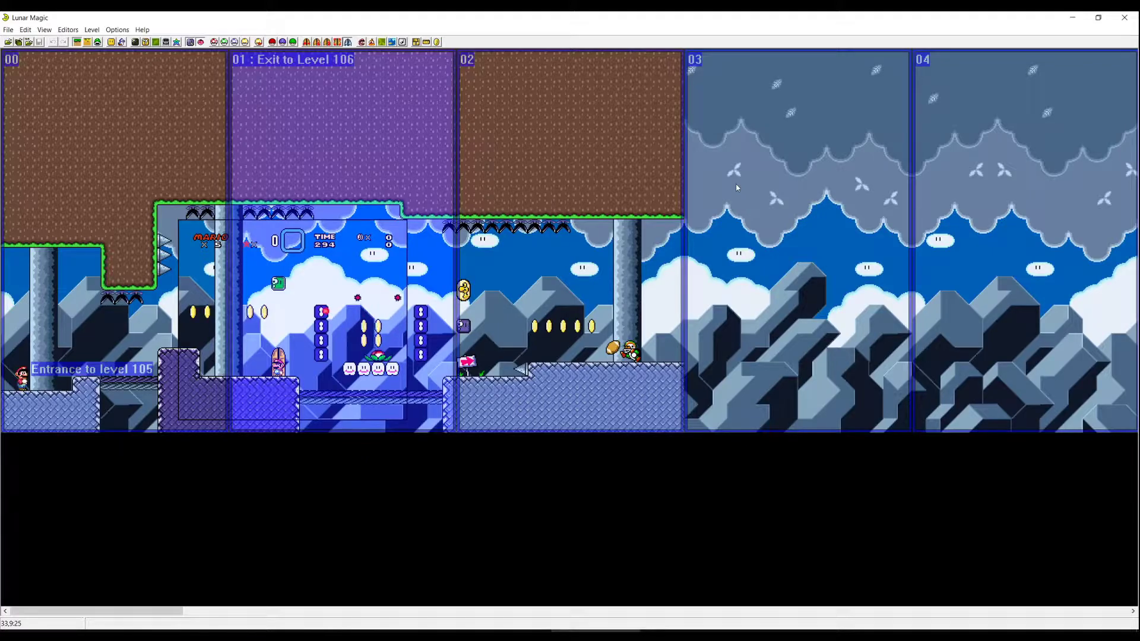
Enter the door in the test run and redirect screen 1's exit to the midway entrance of level 106
key(Up)
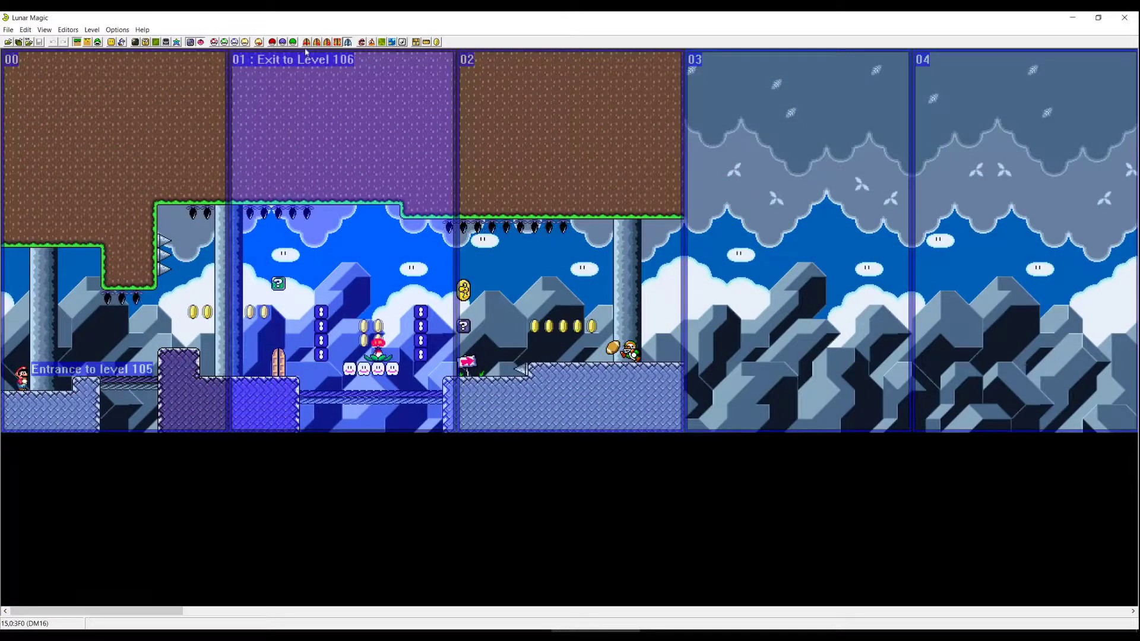
click(318, 44)
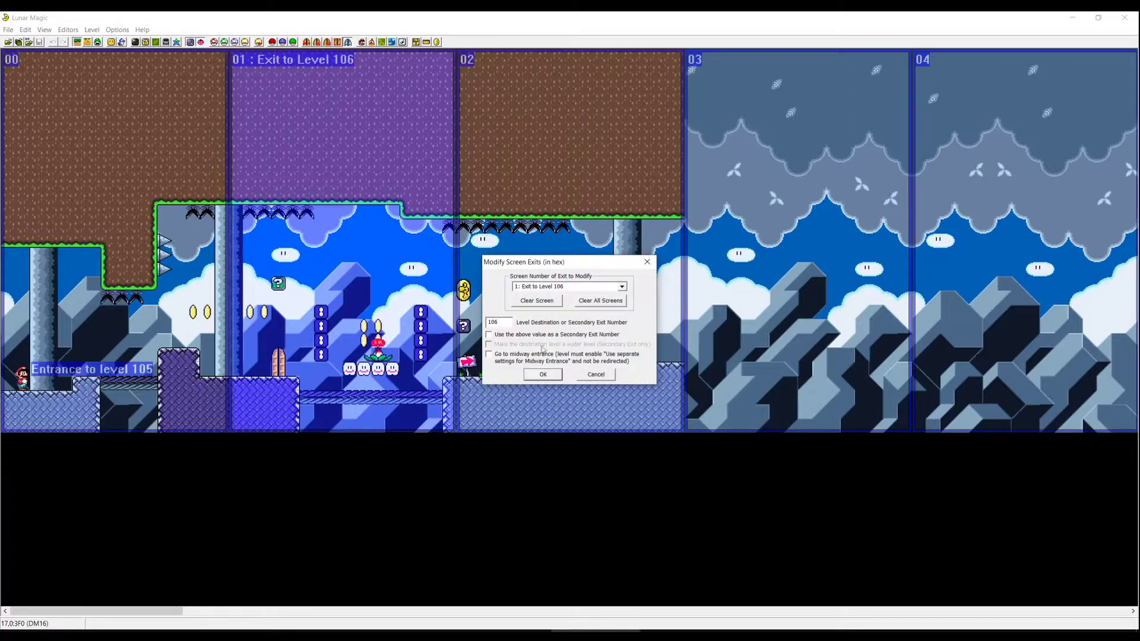
click(542, 374)
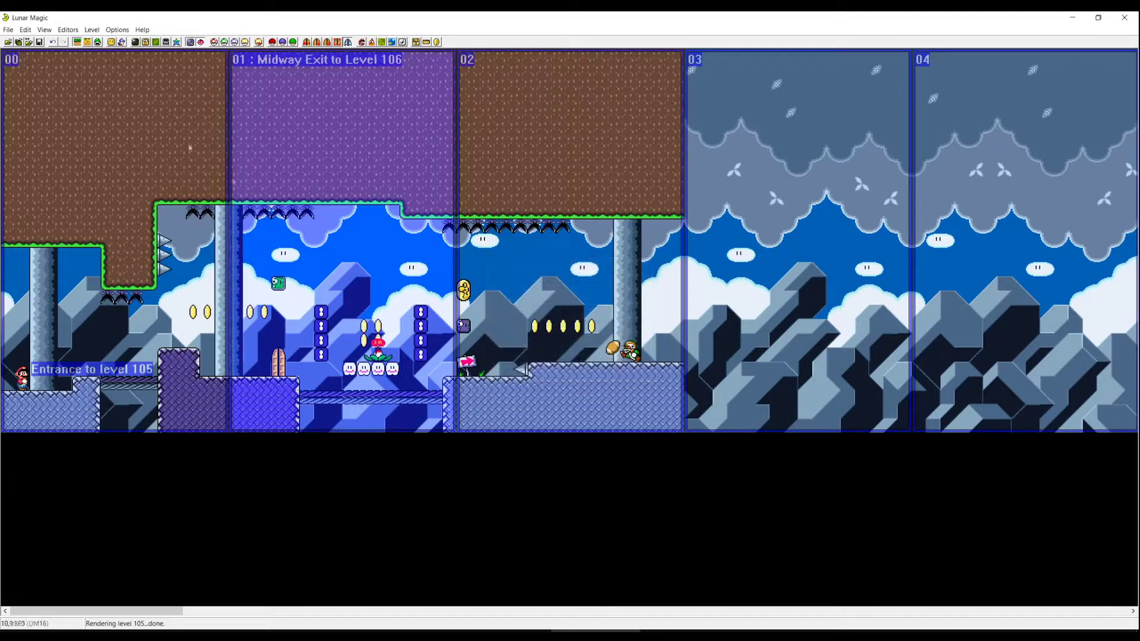
Save level 105, open level 106 and locate its midway entrance on screen 1F
click(40, 42)
click(28, 44)
text(106)
key(Return)
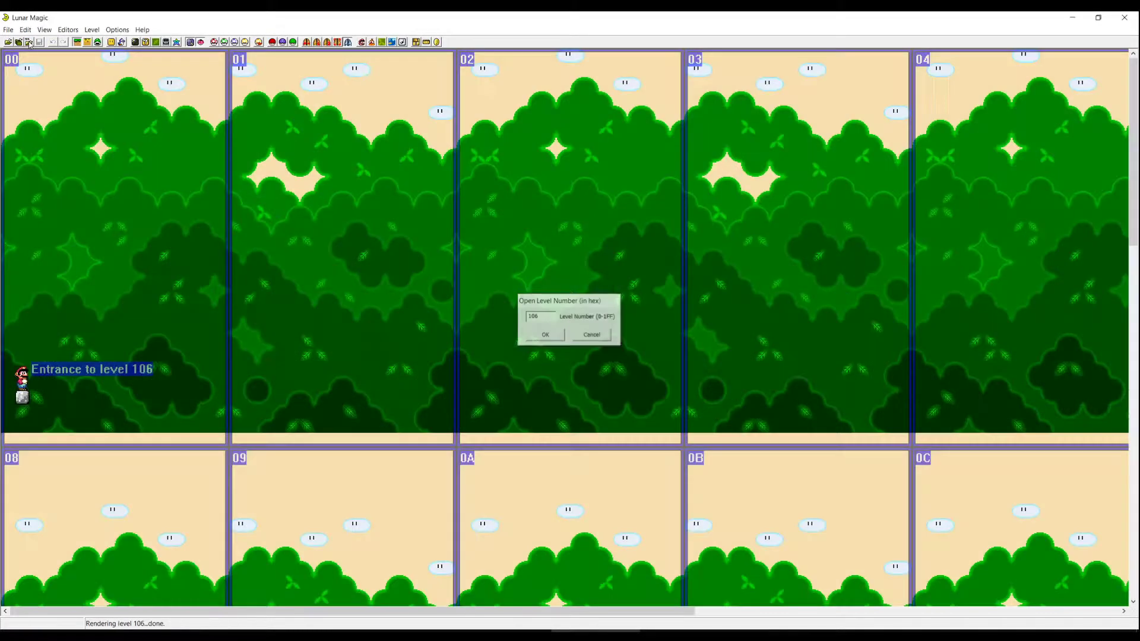
scroll(1045, 254, down, 5)
scroll(1044, 253, down, 10)
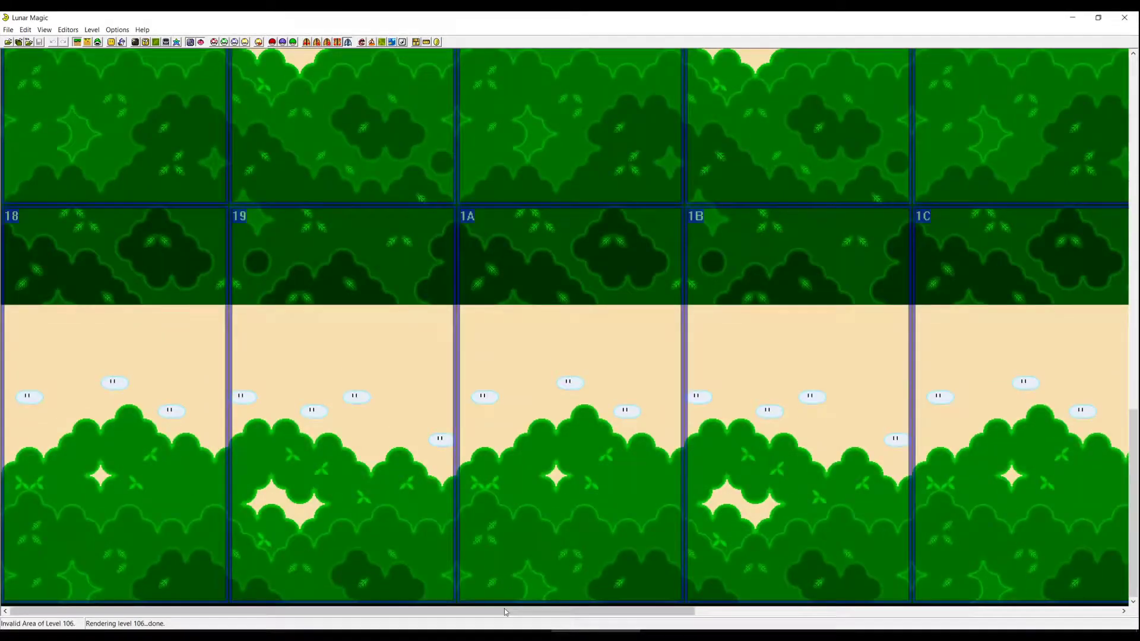
drag(504, 611, 939, 612)
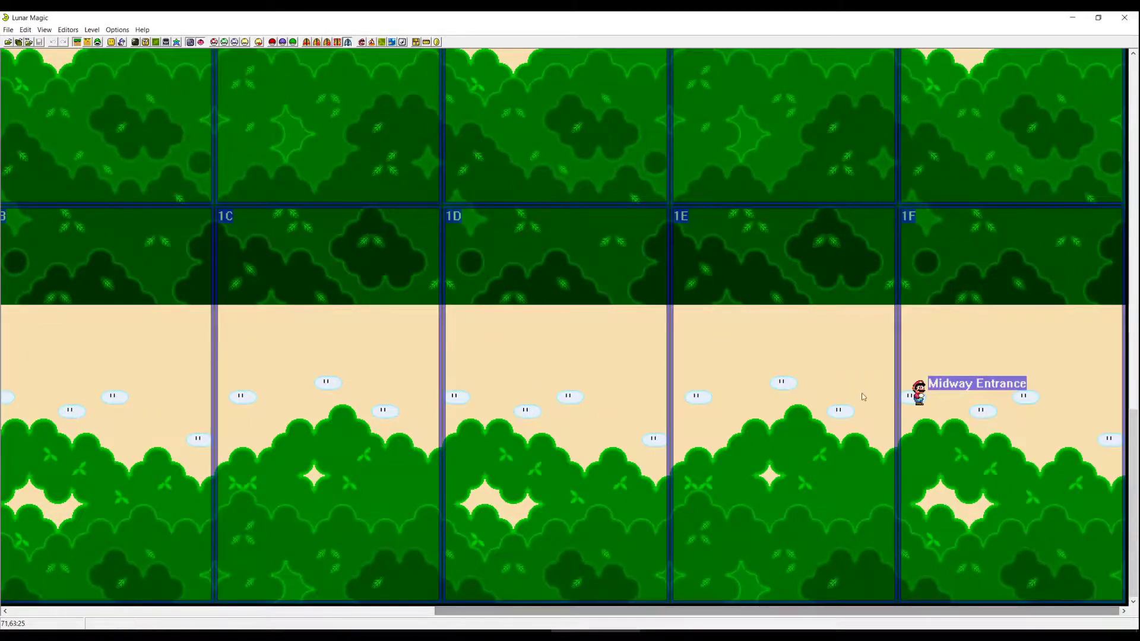
Move the midway entrance near the main entrance on screen 00 and place a grey cement block beneath it
click(98, 42)
drag(918, 393, 93, 354)
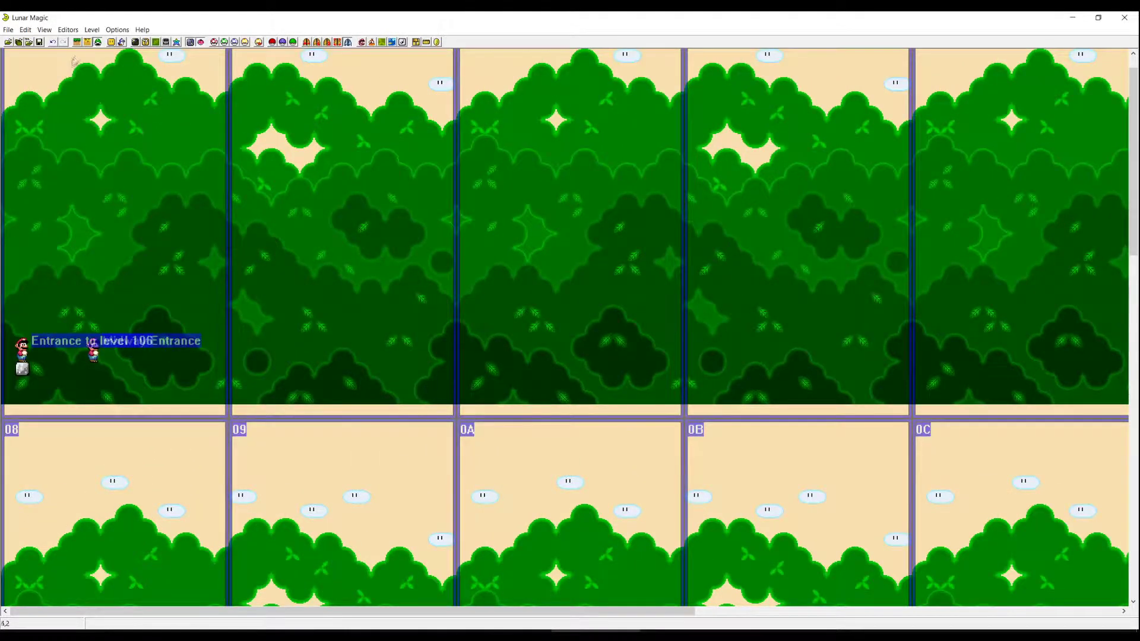
click(111, 42)
click(112, 42)
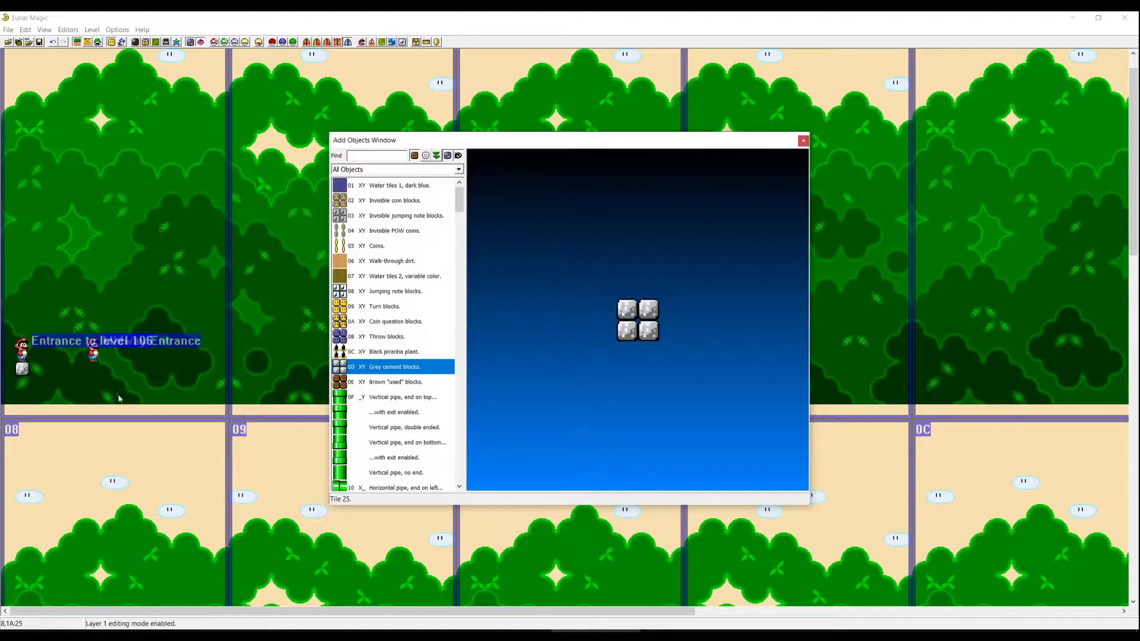
right_click(93, 368)
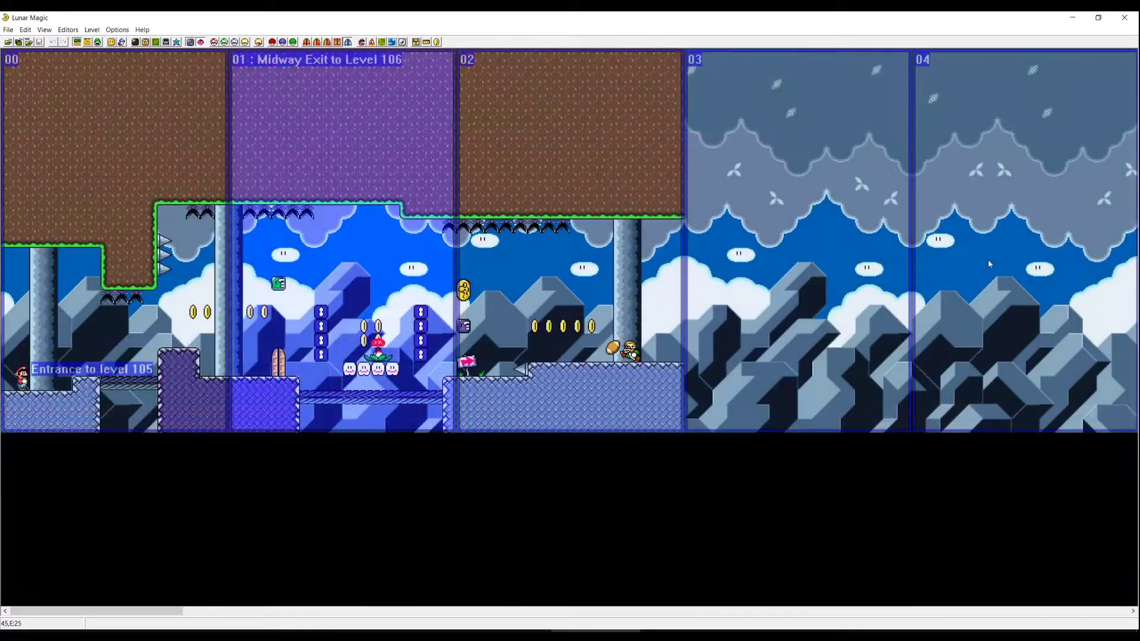
Examine the main and midway entrance settings of level 105
key(F2)
click(317, 42)
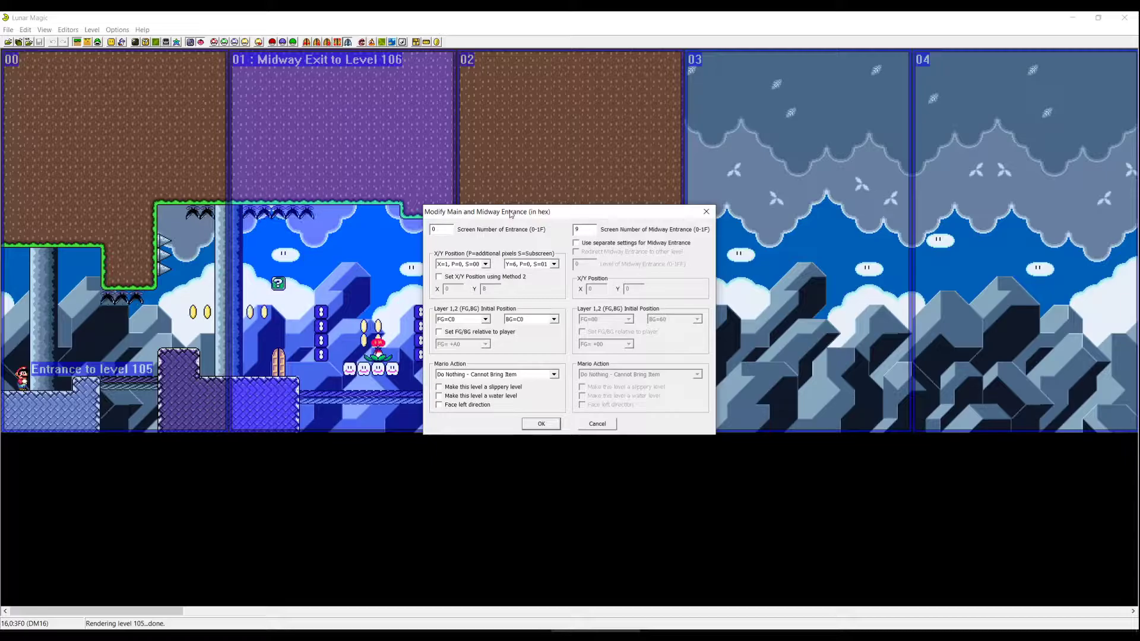
click(100, 42)
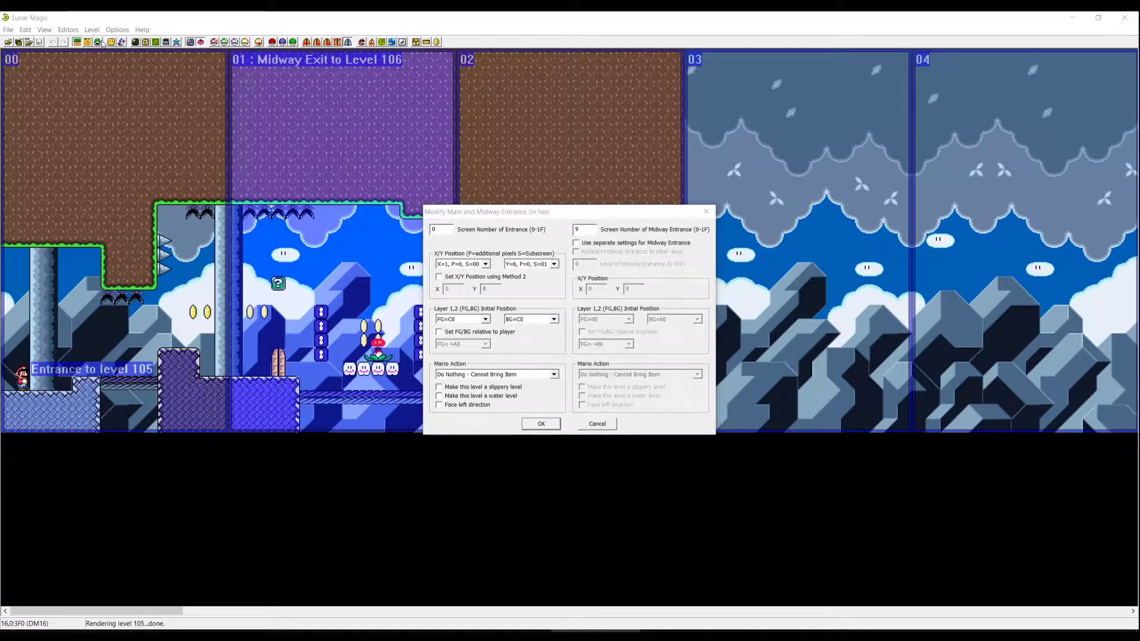
key(Escape)
Try moving level 105's main entrance to the ledge on screen 02 in sprite editing mode
click(100, 43)
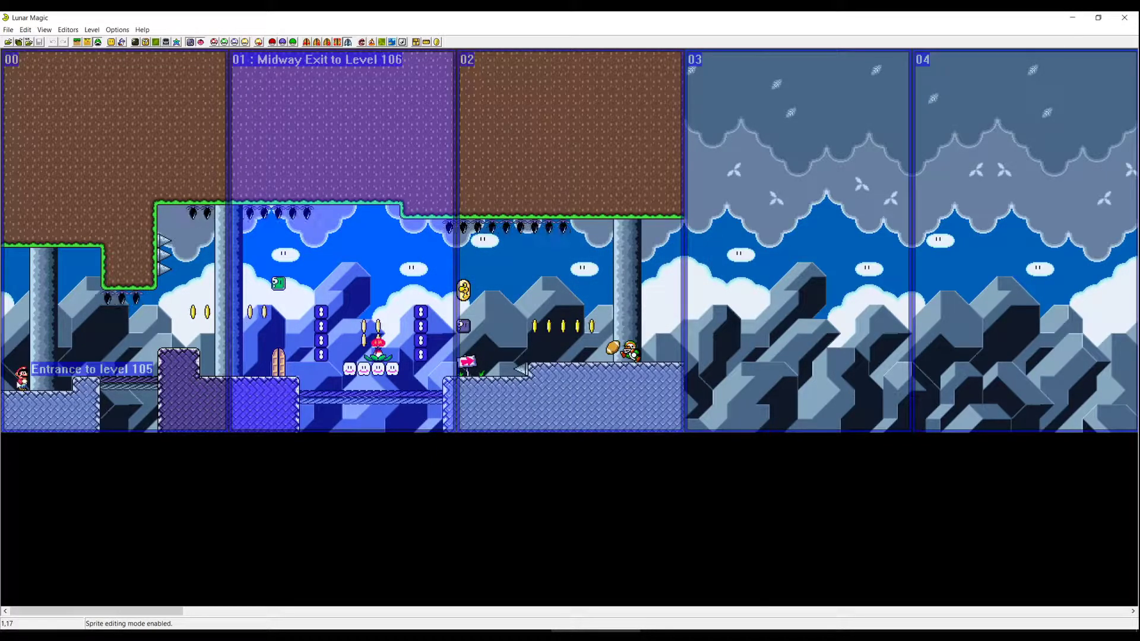
click(22, 378)
drag(22, 378, 644, 351)
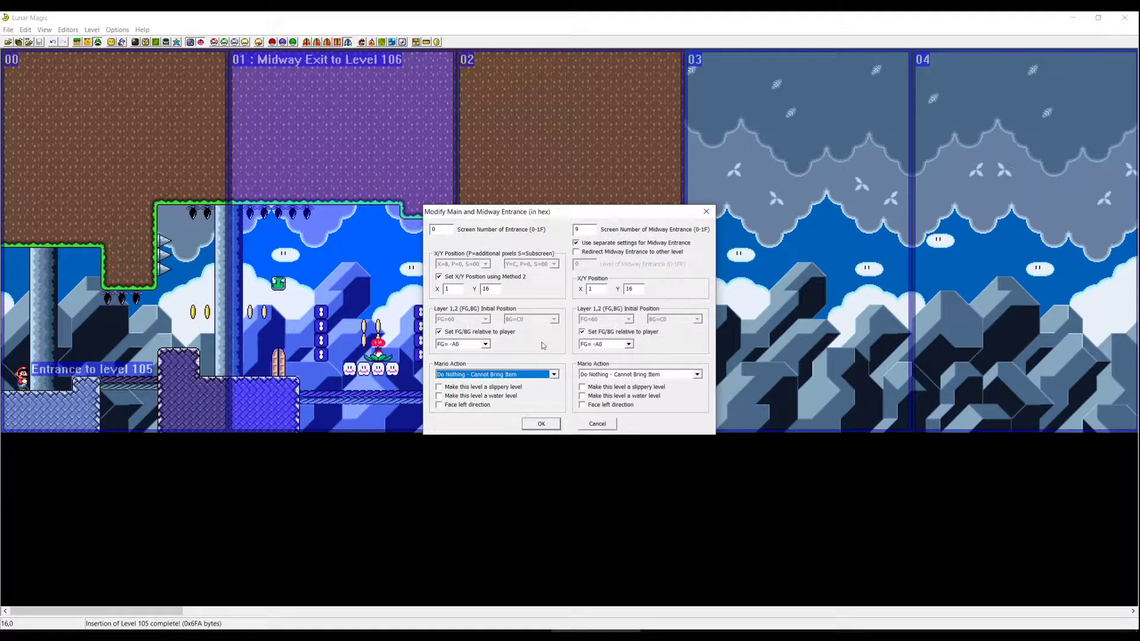
Set the main entrance's Mario action to Horizontal Pipe Exit Right and place a right-ended horizontal pipe at the entrance on screen 00
click(463, 375)
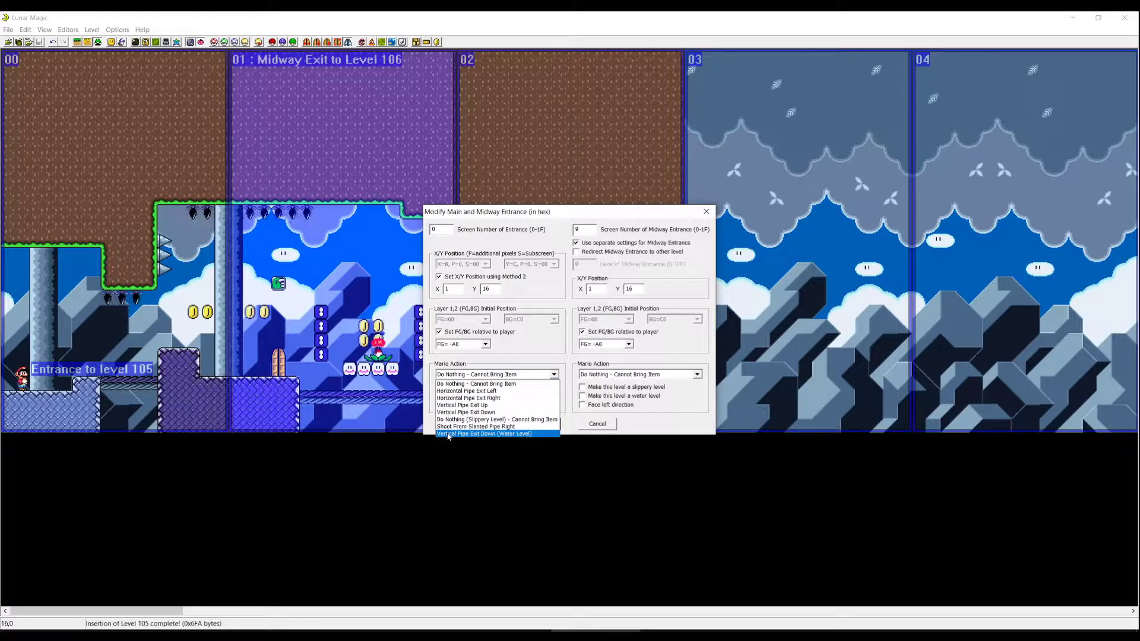
click(463, 397)
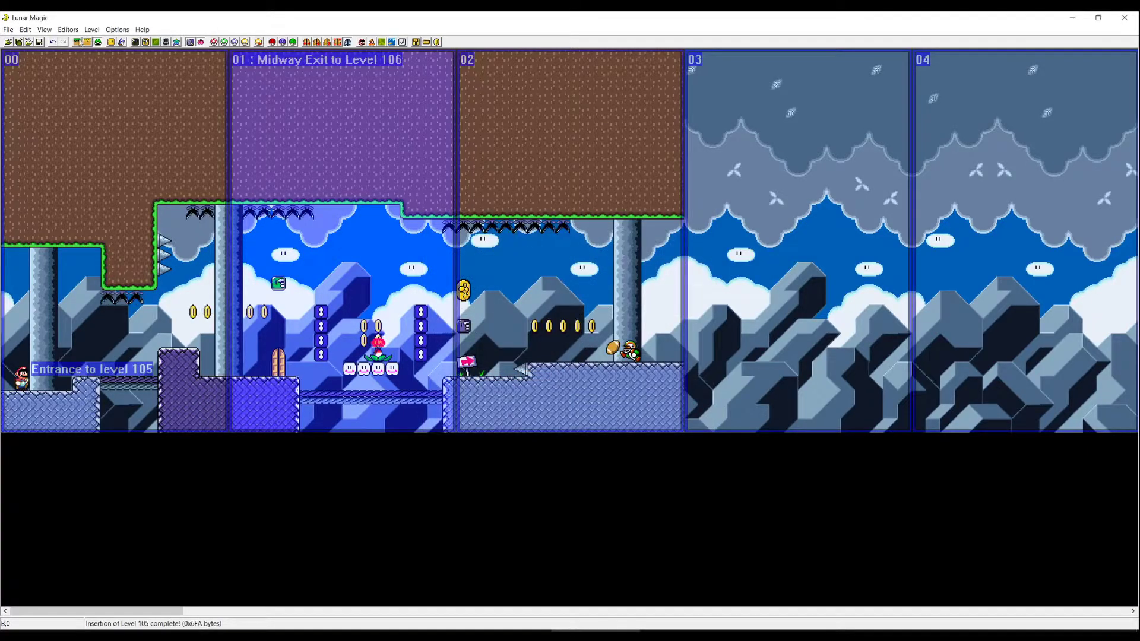
click(111, 42)
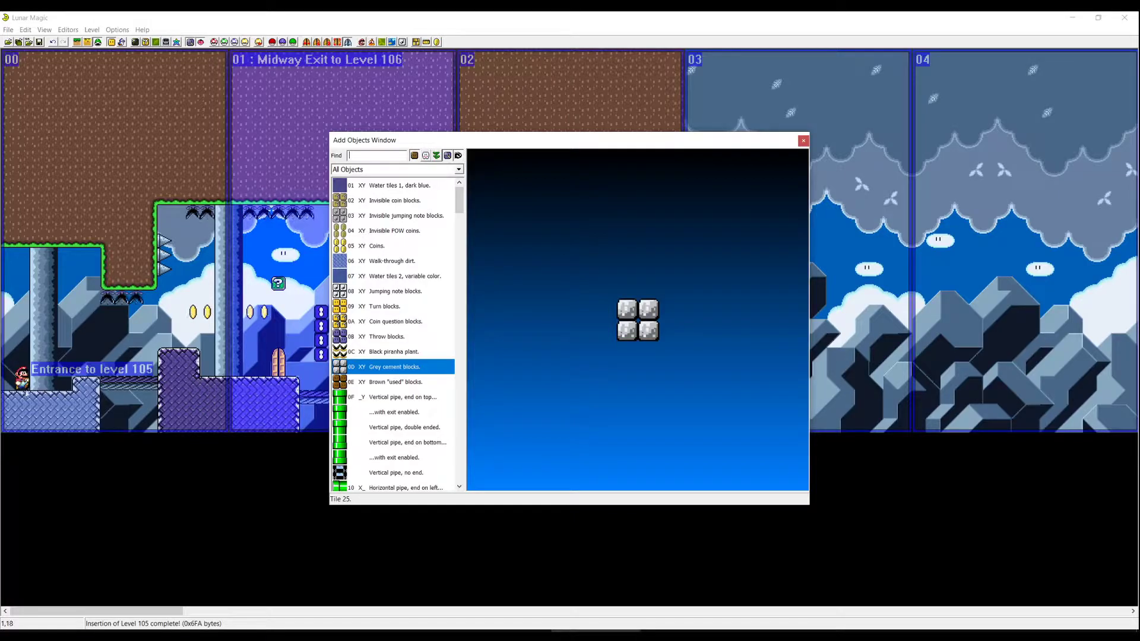
scroll(424, 411, down, 2)
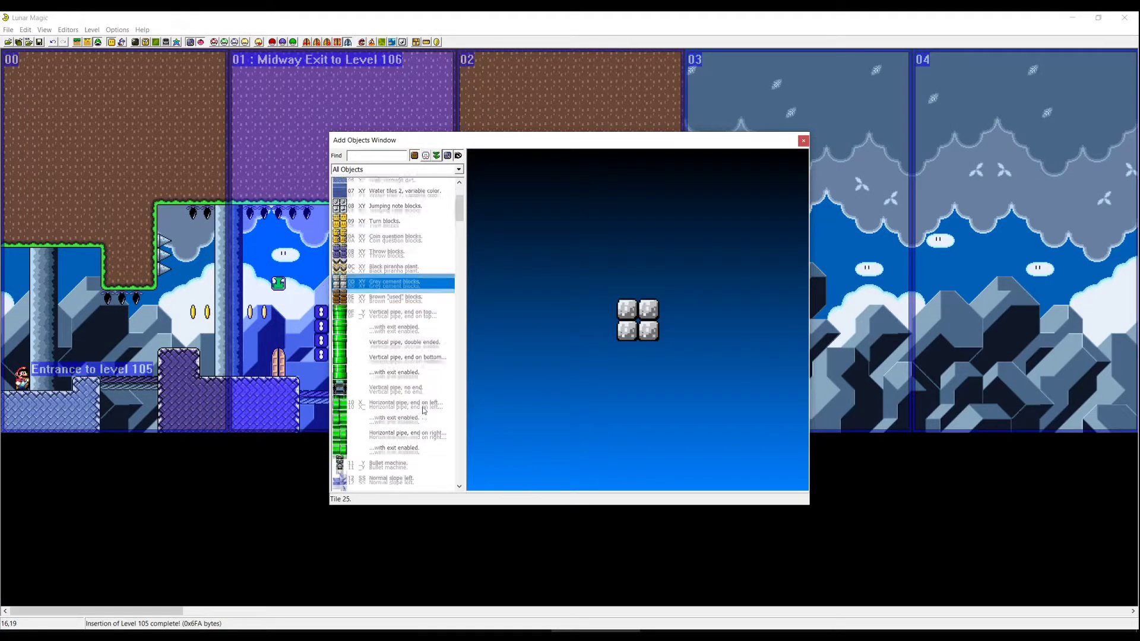
click(407, 428)
right_click(56, 328)
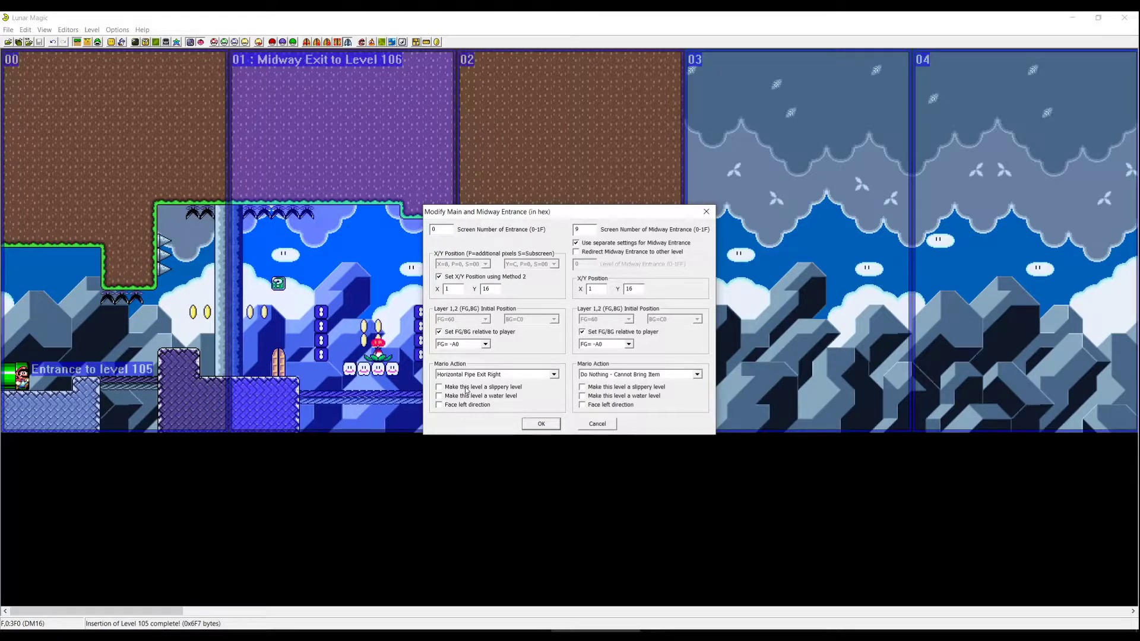
click(541, 428)
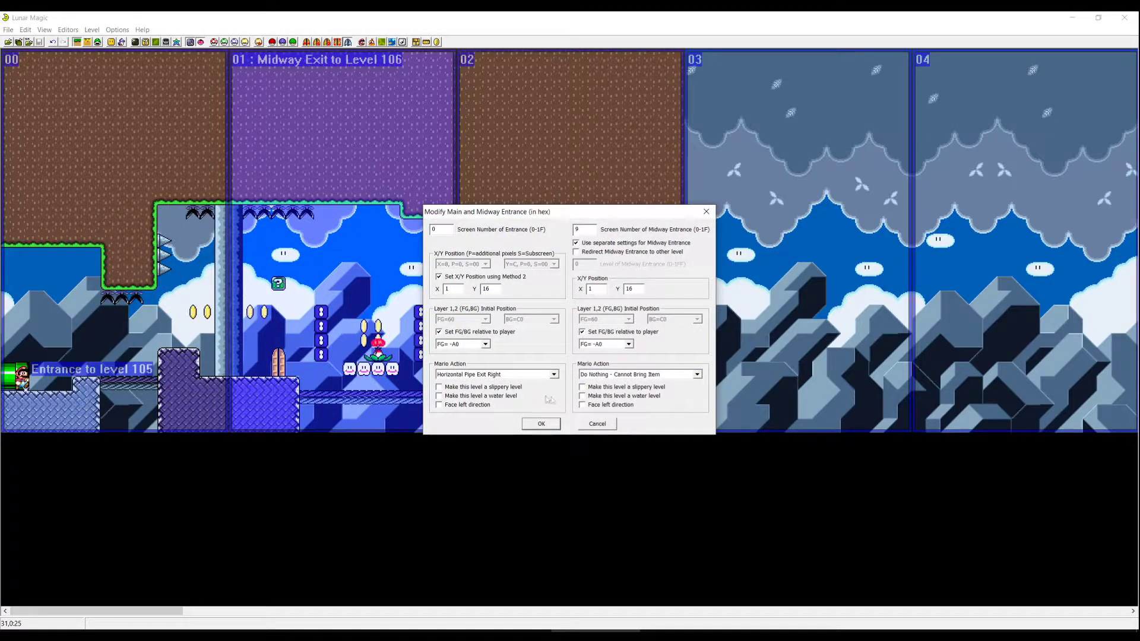
click(644, 374)
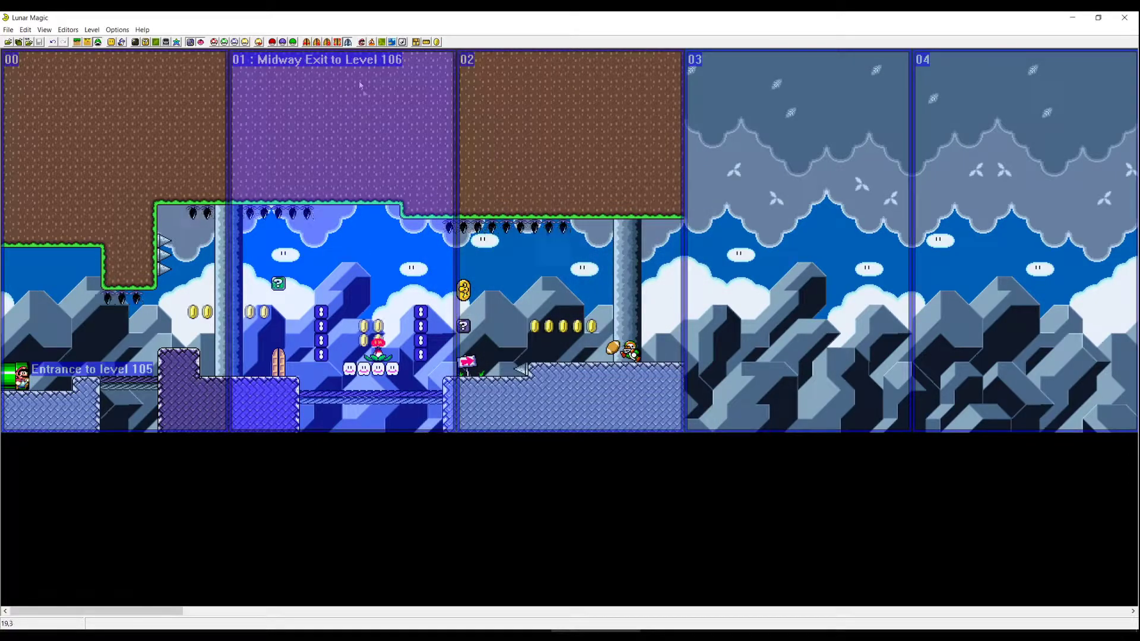
Set secondary entrance 0's destination to level 106 and move that entrance to screen 01 in level 106
click(327, 42)
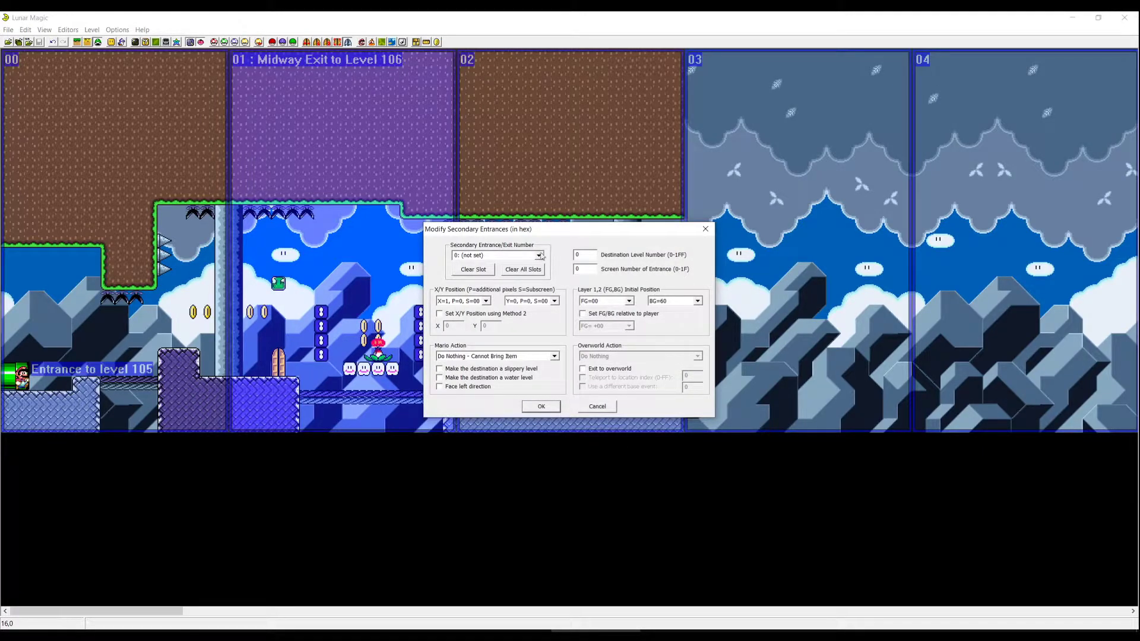
drag(547, 230, 879, 243)
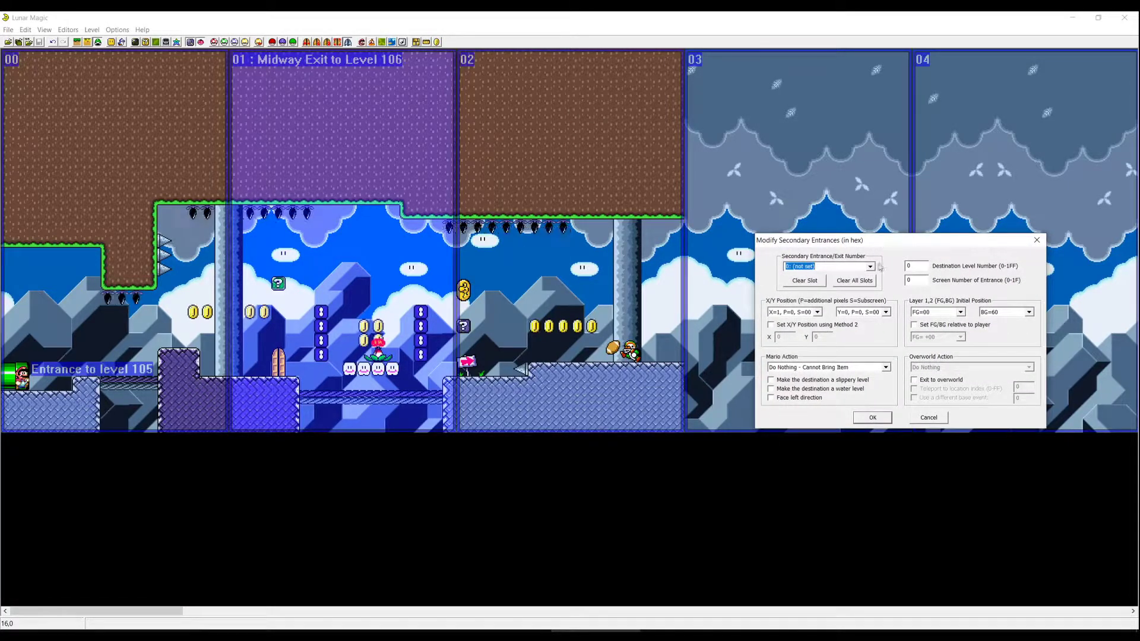
click(869, 266)
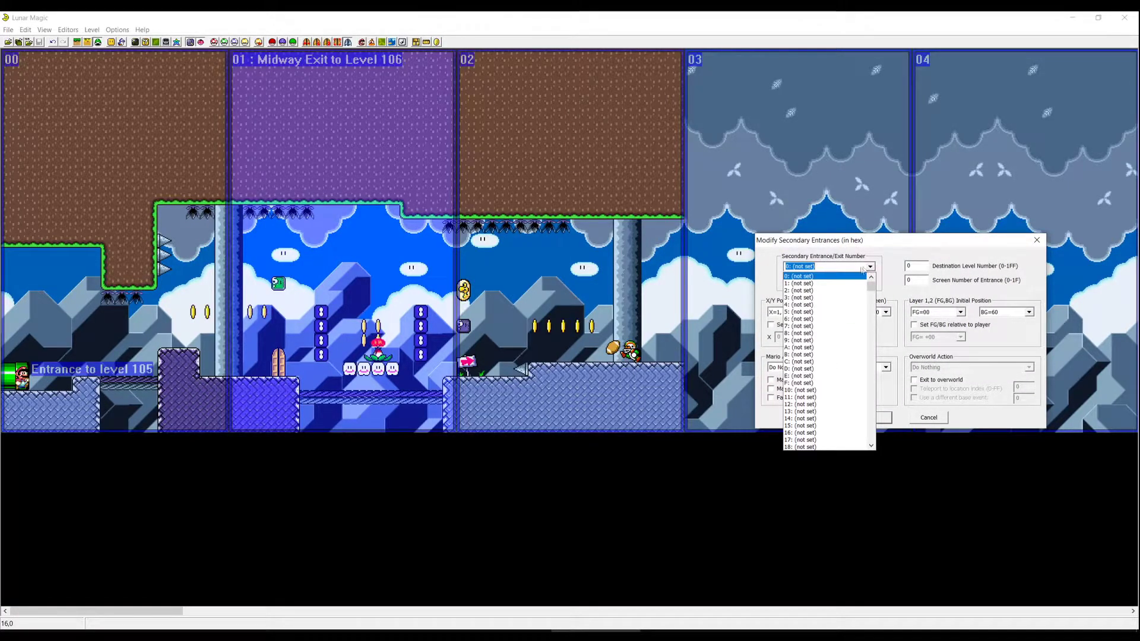
click(869, 267)
click(871, 268)
mouse_move(871, 290)
mouse_down()
mouse_move(870, 434)
mouse_move(871, 294)
mouse_up()
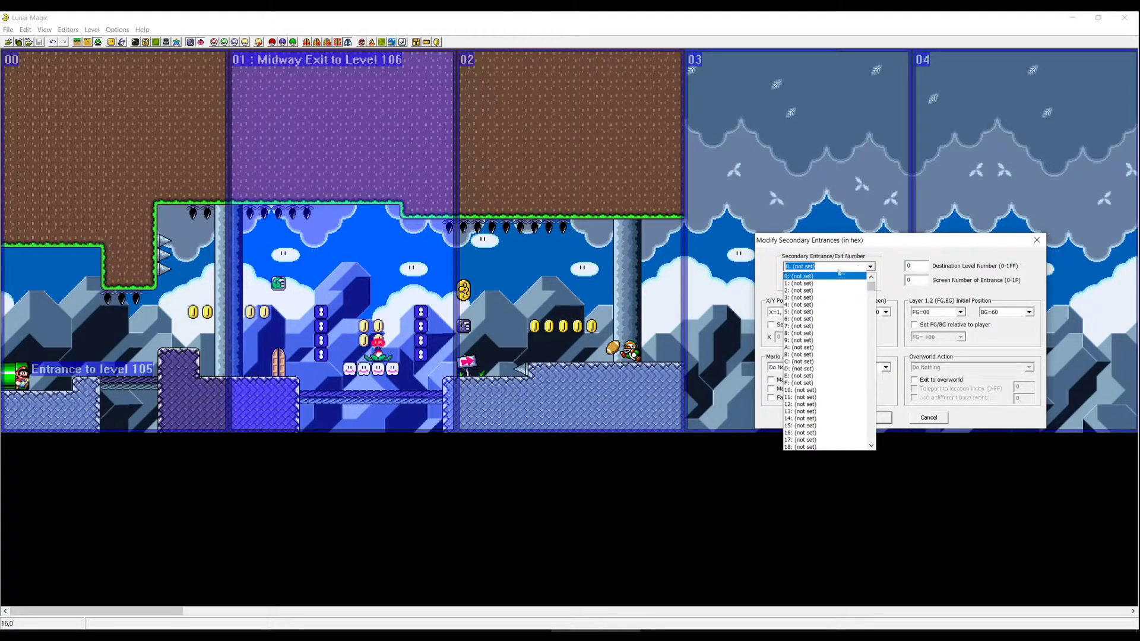
key(Escape)
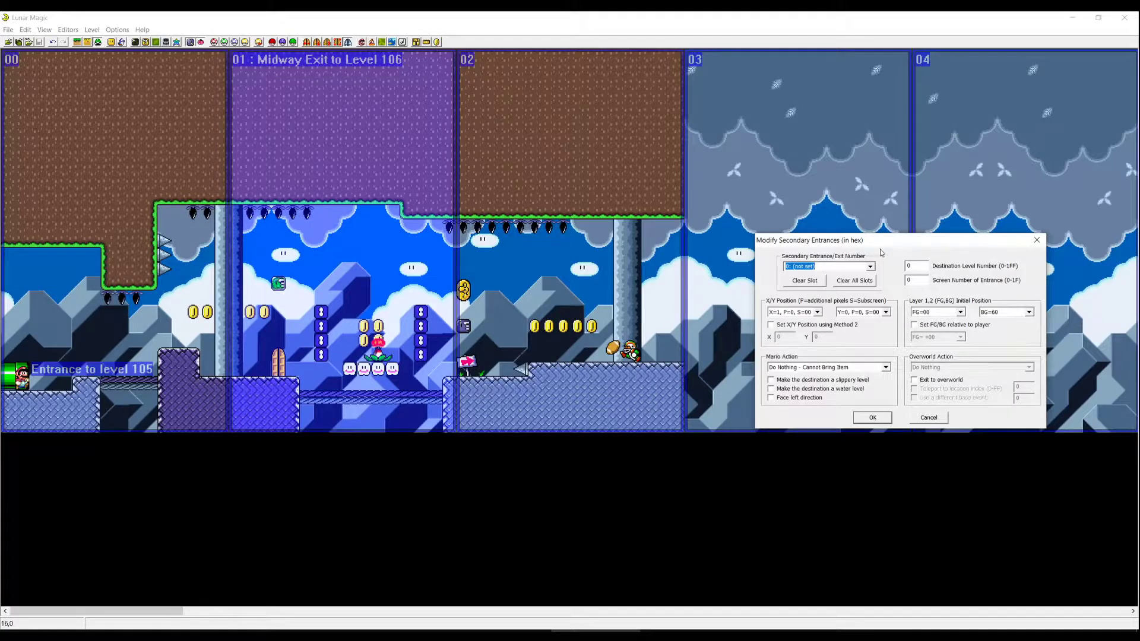
click(923, 266)
click(872, 418)
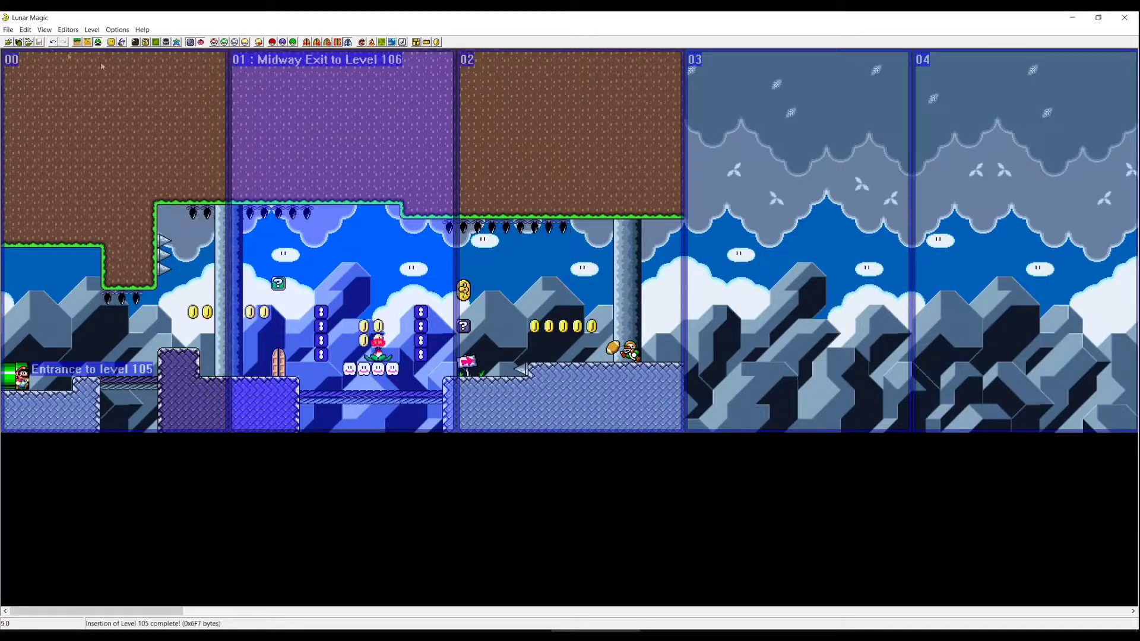
key(Page_Down)
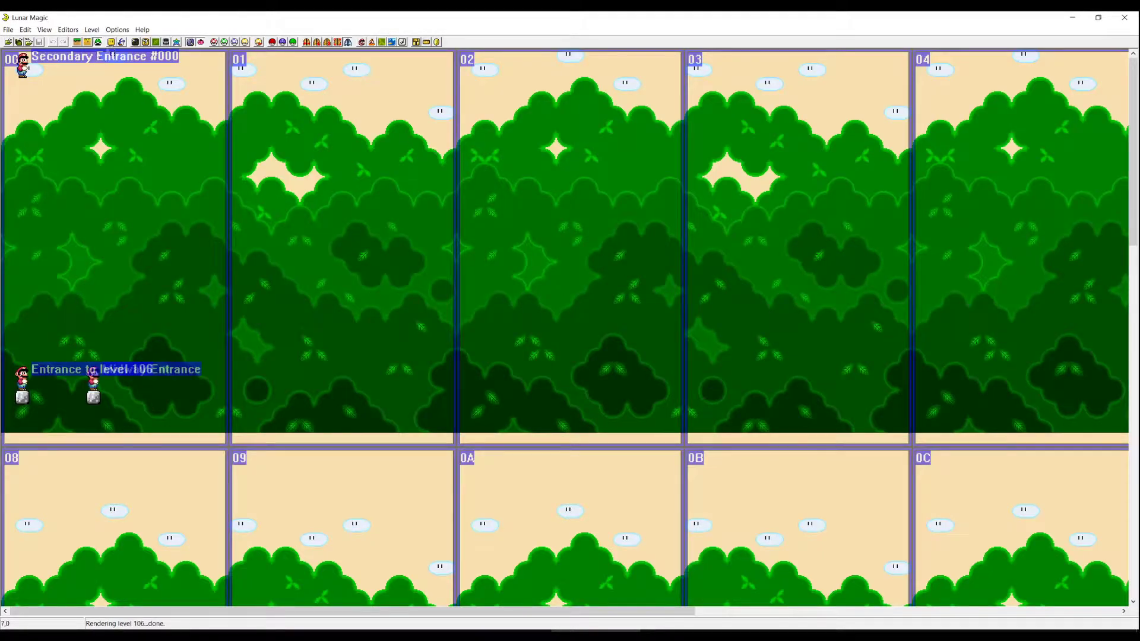
mouse_move(24, 71)
mouse_down()
mouse_move(251, 337)
mouse_move(265, 389)
mouse_up()
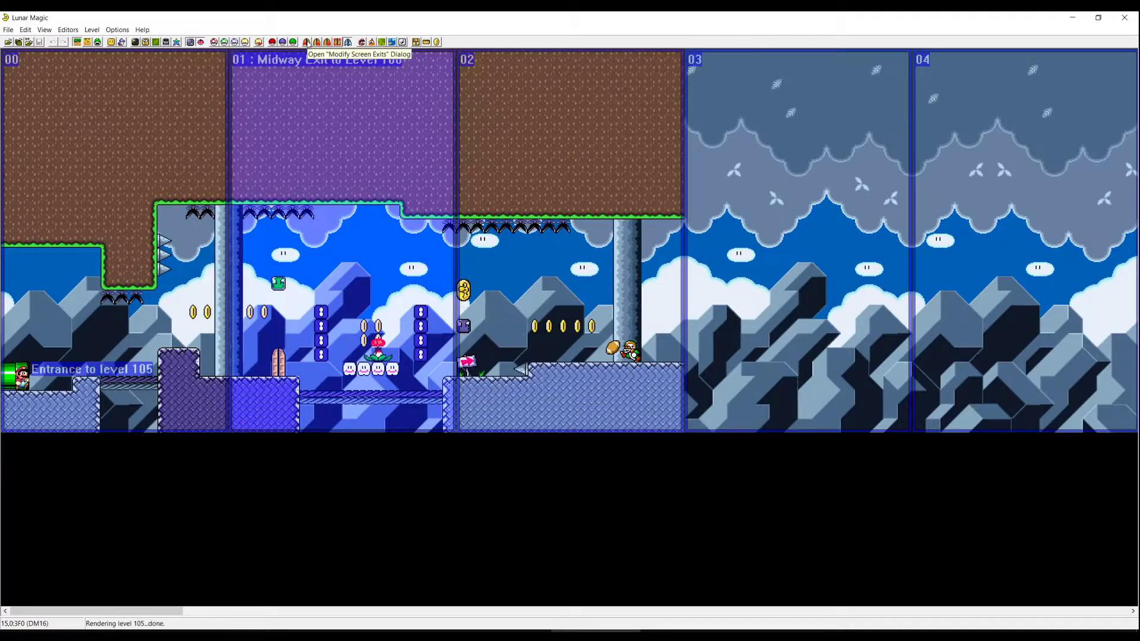
Change level 105's screen 1 exit from the midway entrance to secondary exit number 0
click(306, 43)
click(514, 364)
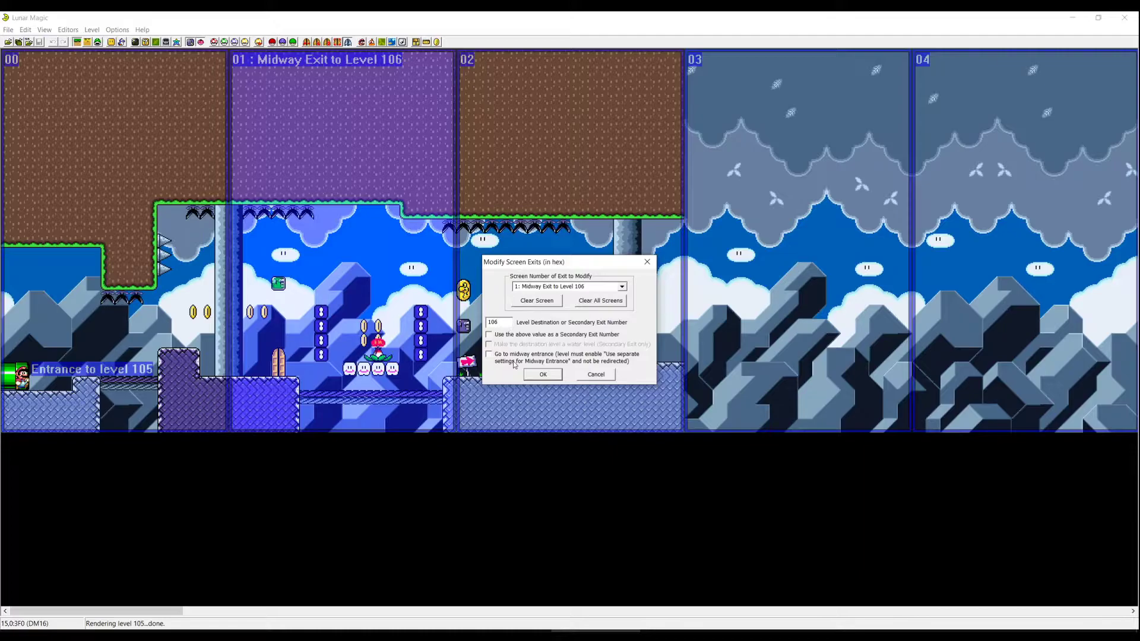
click(531, 337)
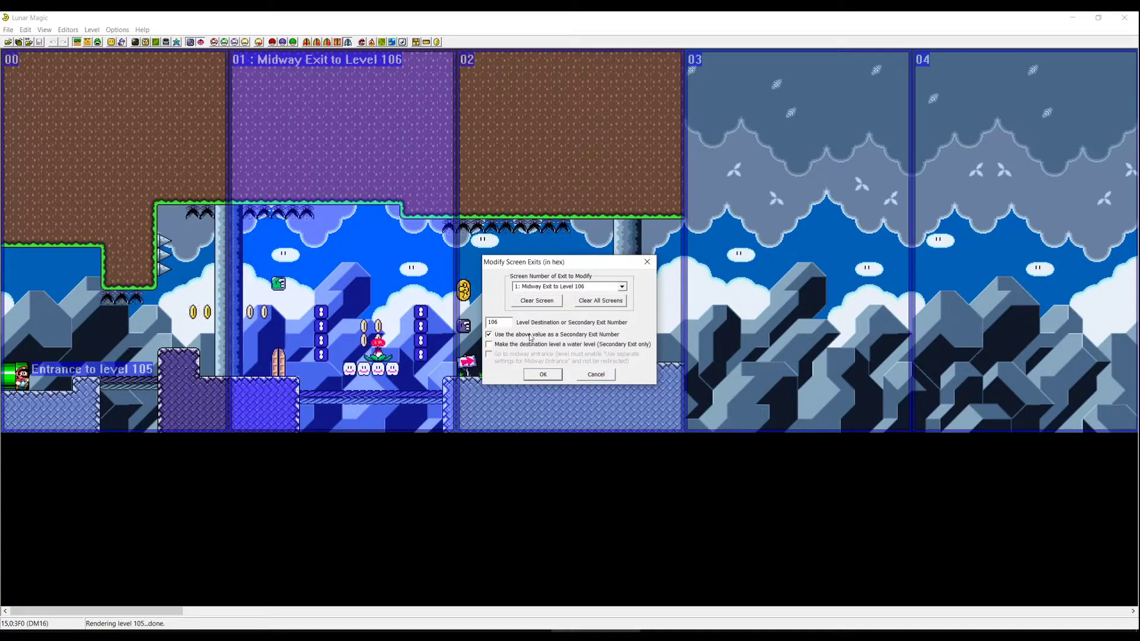
click(497, 322)
click(552, 375)
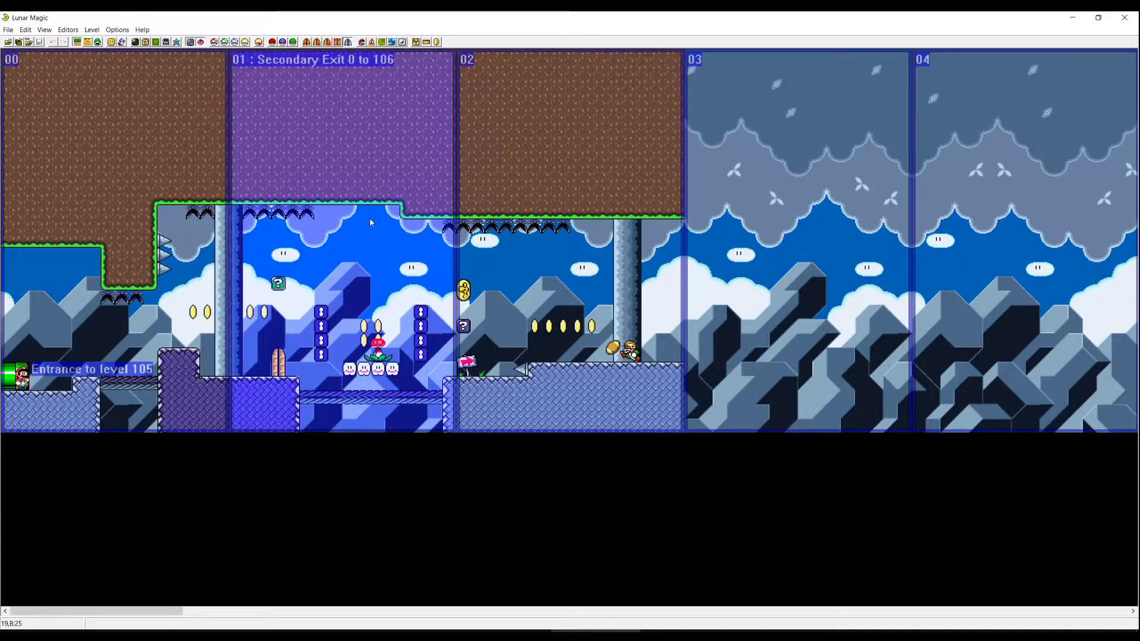
Set secondary entrance 1's destination to level 105, move that entrance onto the raised ledge at the end of screen 00, and save the level
click(327, 41)
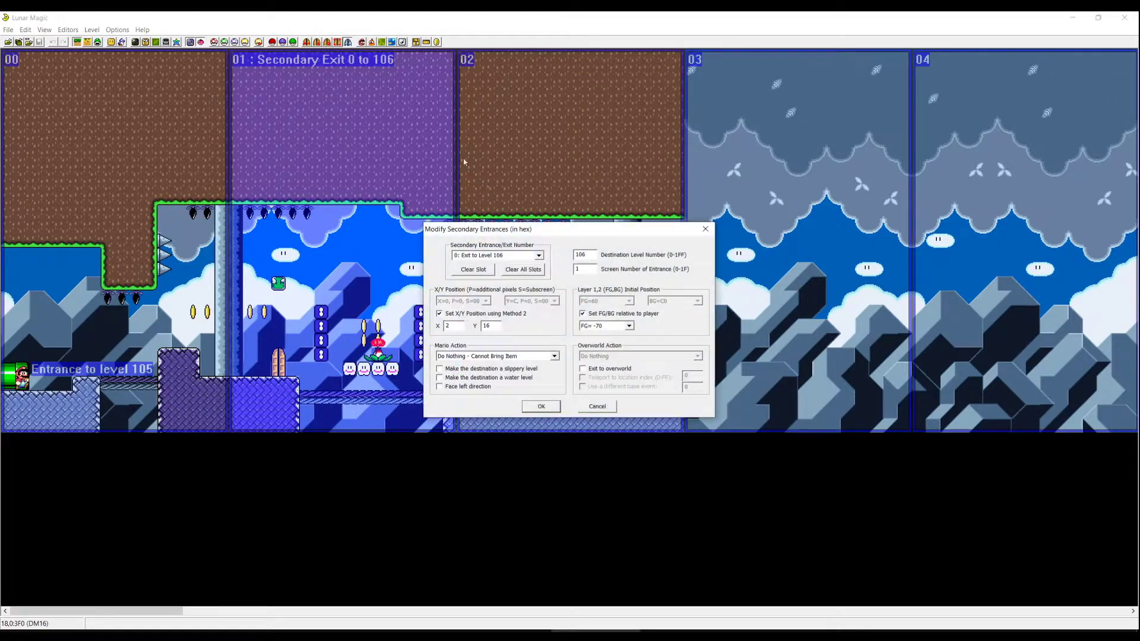
click(539, 255)
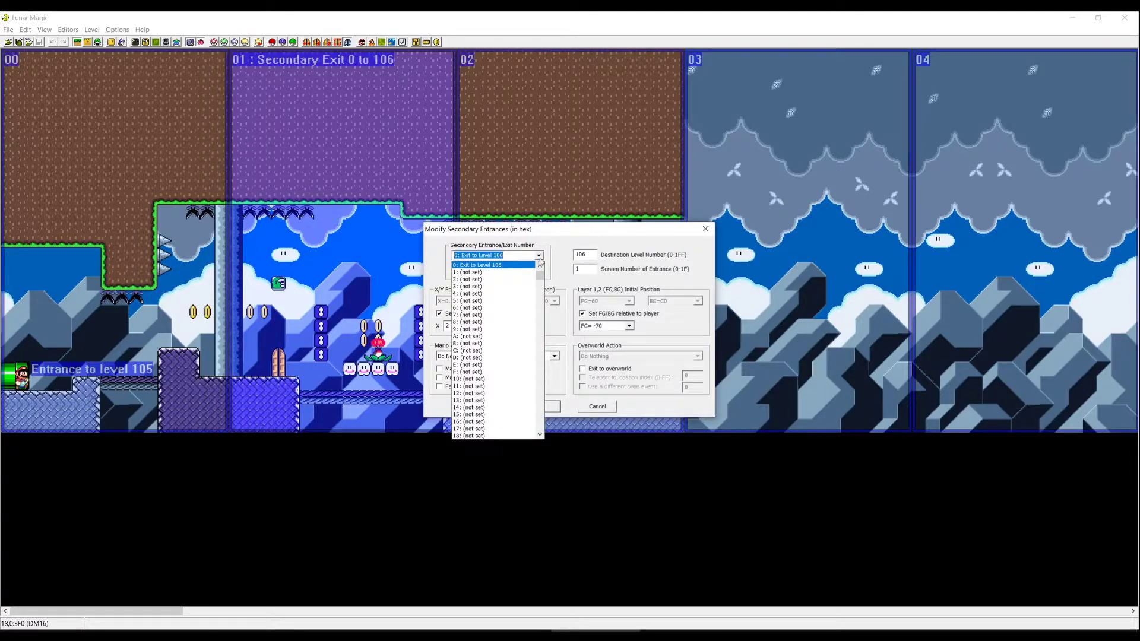
click(472, 272)
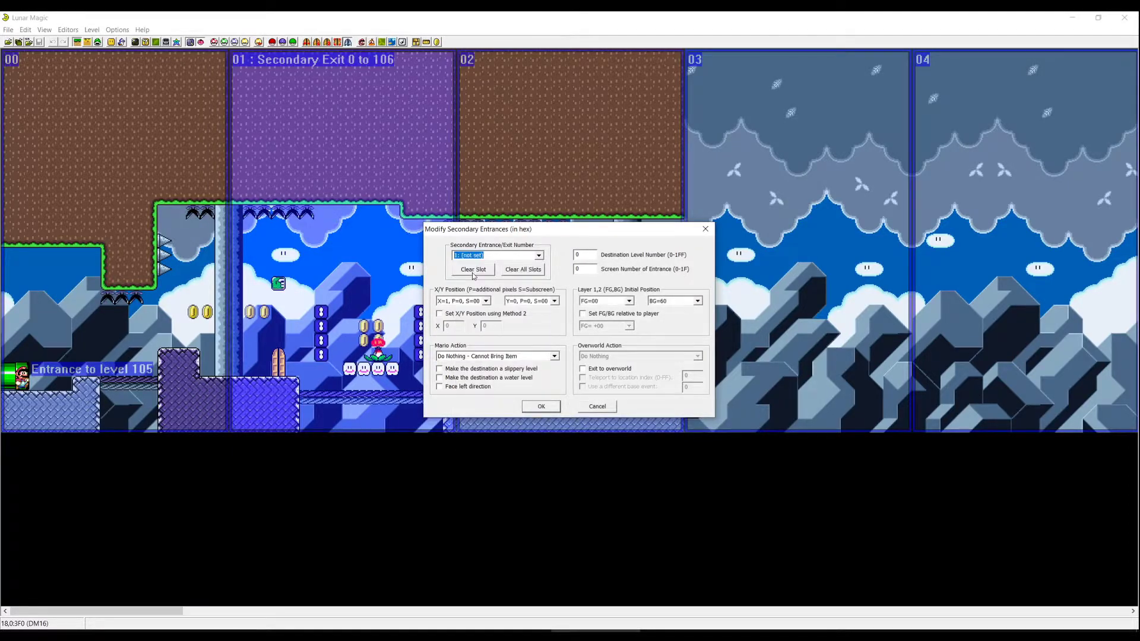
key(Tab)
text(105)
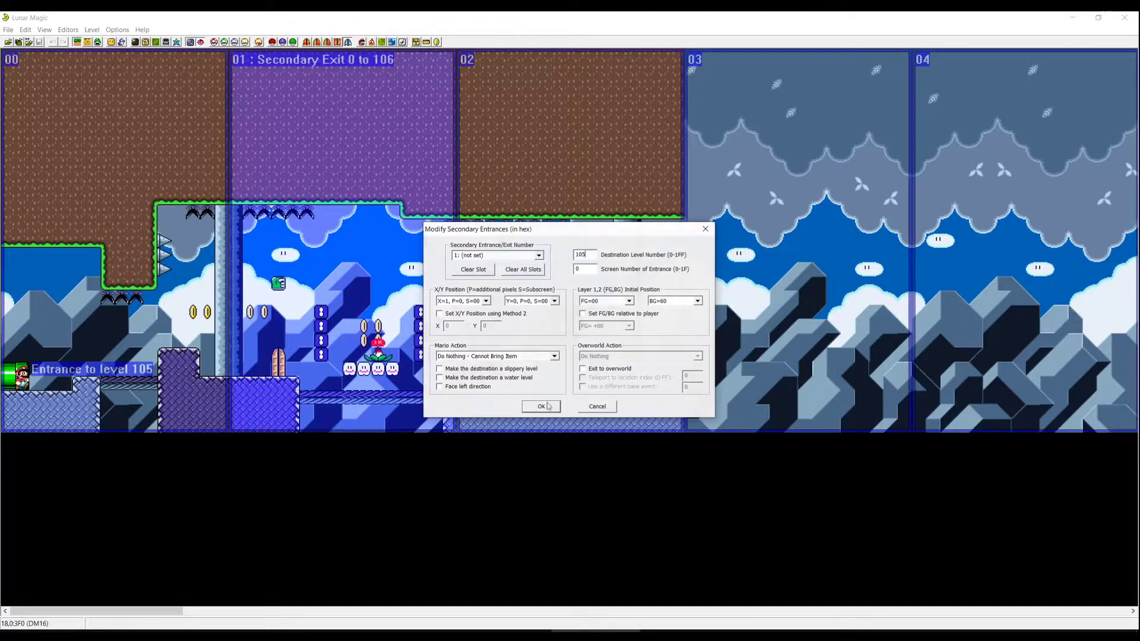
click(542, 405)
mouse_move(90, 98)
mouse_down()
mouse_move(523, 353)
mouse_move(662, 353)
mouse_move(180, 339)
mouse_up()
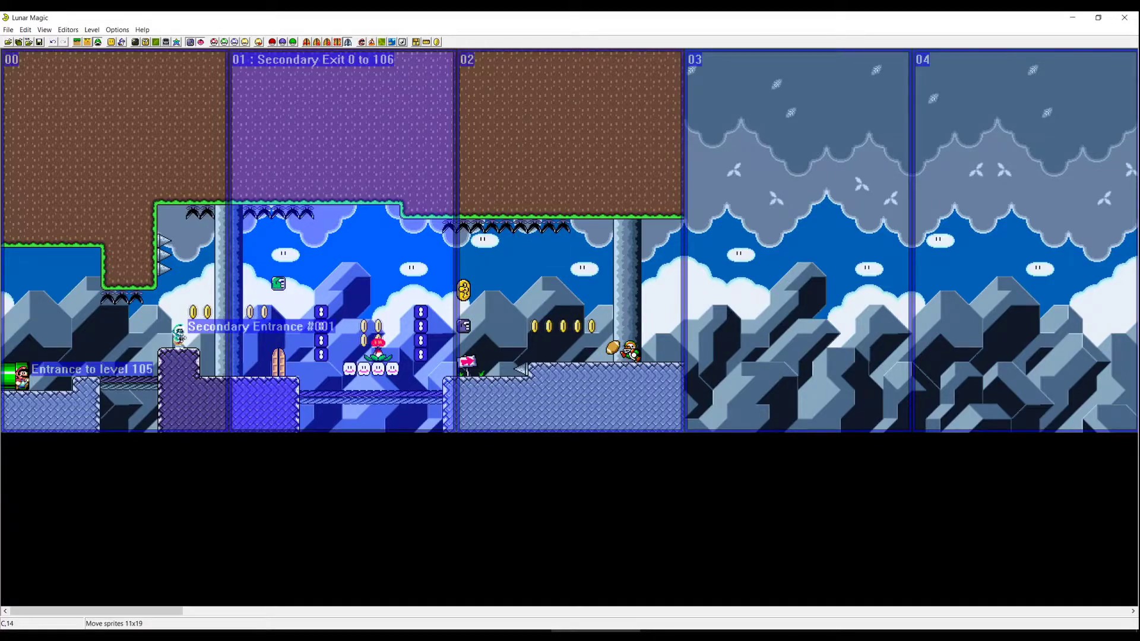
click(38, 42)
Change level 105's screen 1 exit to secondary exit number 1
click(77, 42)
click(307, 43)
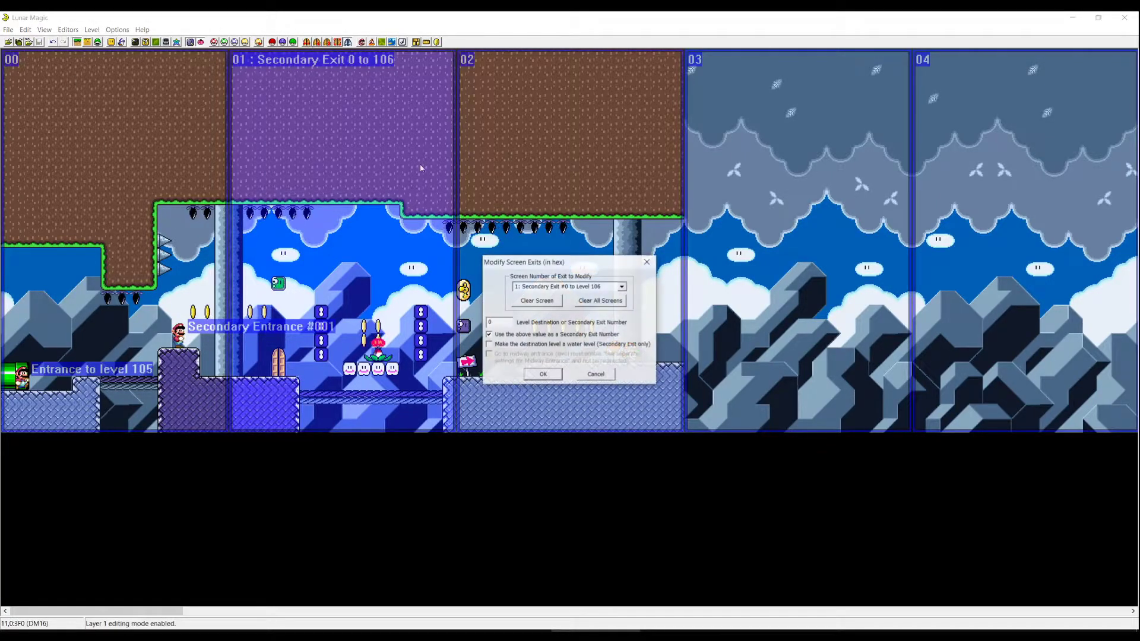
text(1)
click(542, 374)
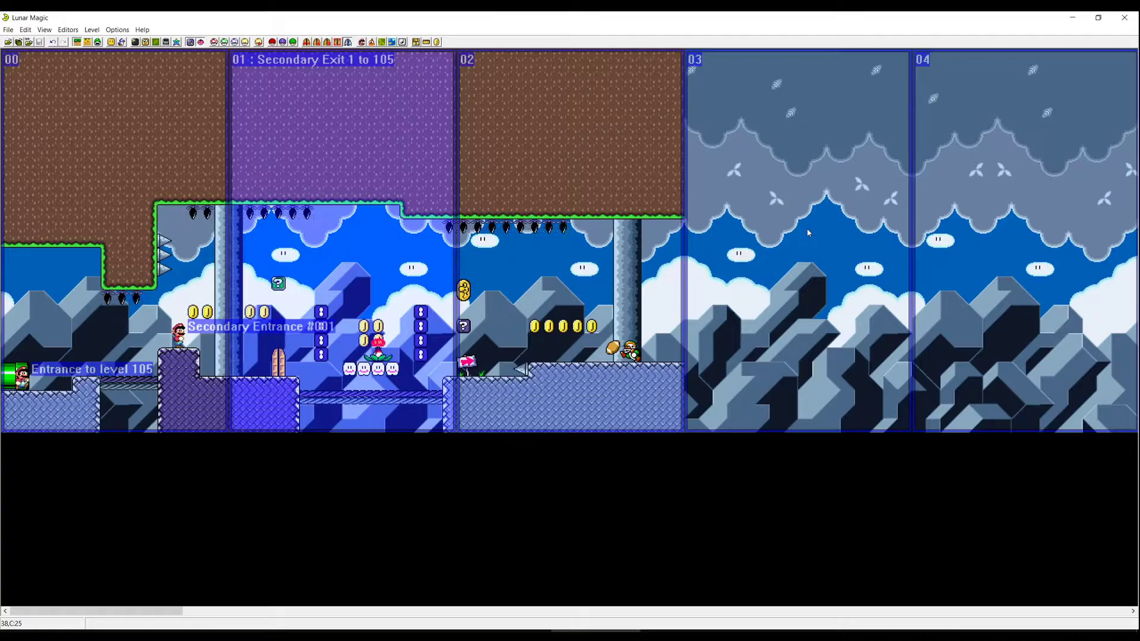
Switch to level 106 and set its horizontal level mode to 00
key(Page_Up)
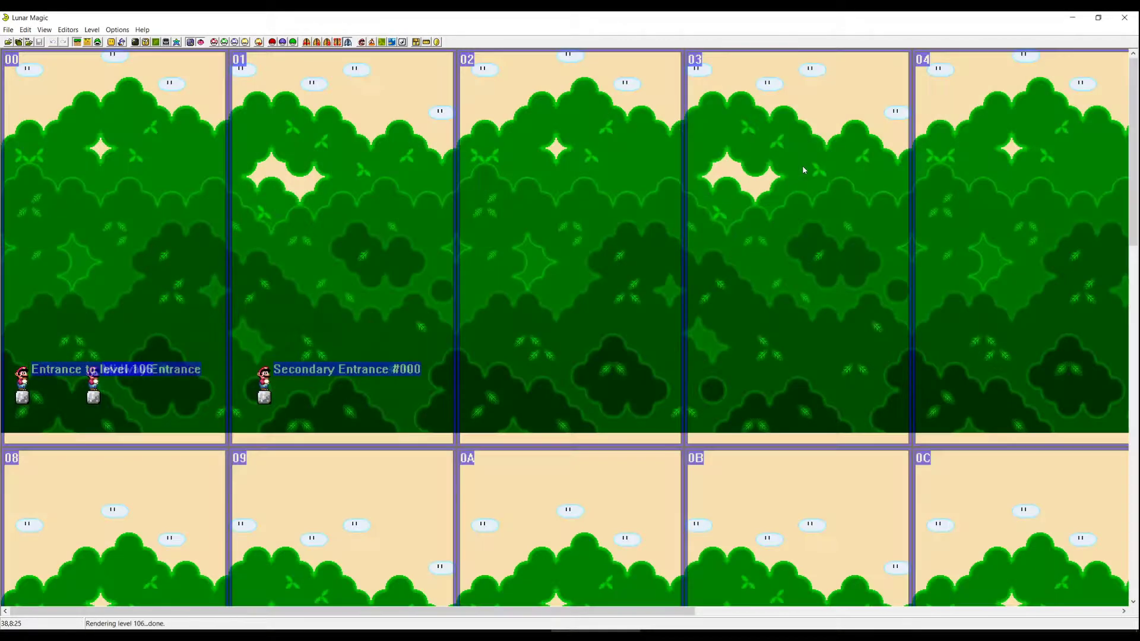
click(361, 42)
click(617, 324)
click(619, 333)
click(537, 413)
Delete level 106's existing objects and lay a row of grey cement blocks as a floor across screens 00 to 02
click(607, 346)
key(ctrl+Delete)
right_click(7, 397)
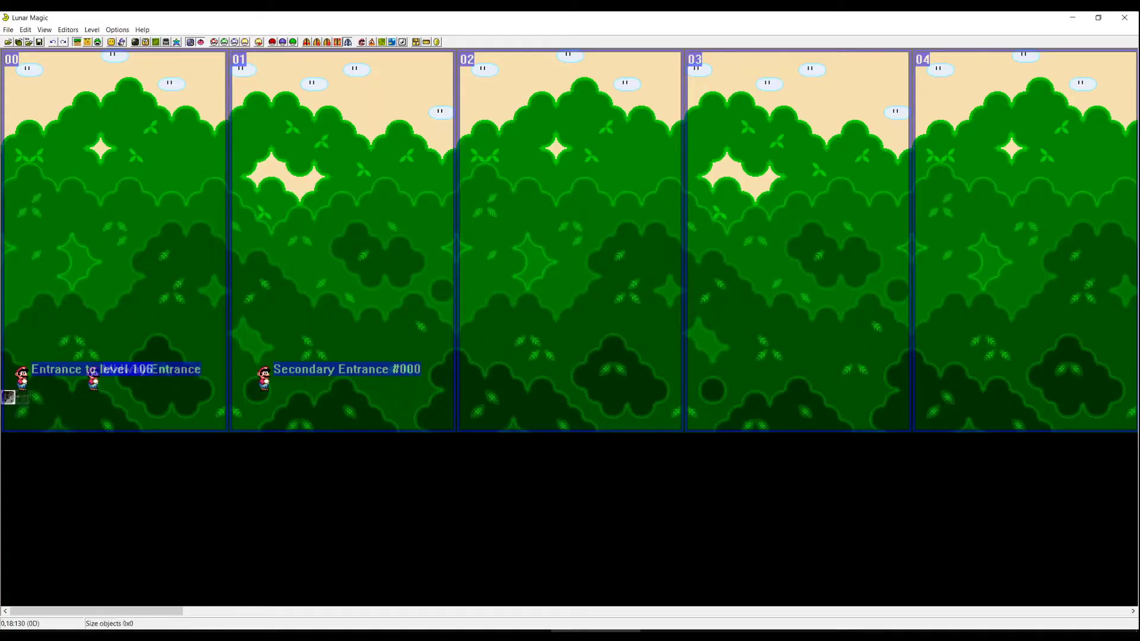
drag(13, 398, 225, 398)
right_click(235, 397)
right_click(467, 399)
click(225, 130)
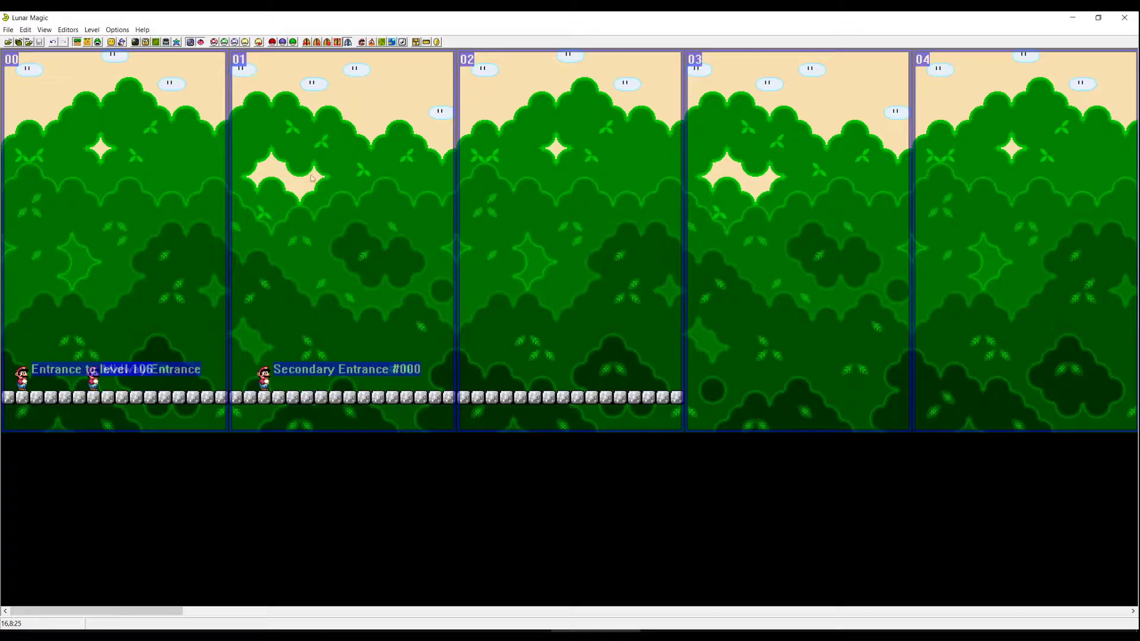
Examine level 106's whole background image in an enlarged Background Layer 2 Editor, including its option to copy a background from another level
click(89, 44)
click(155, 42)
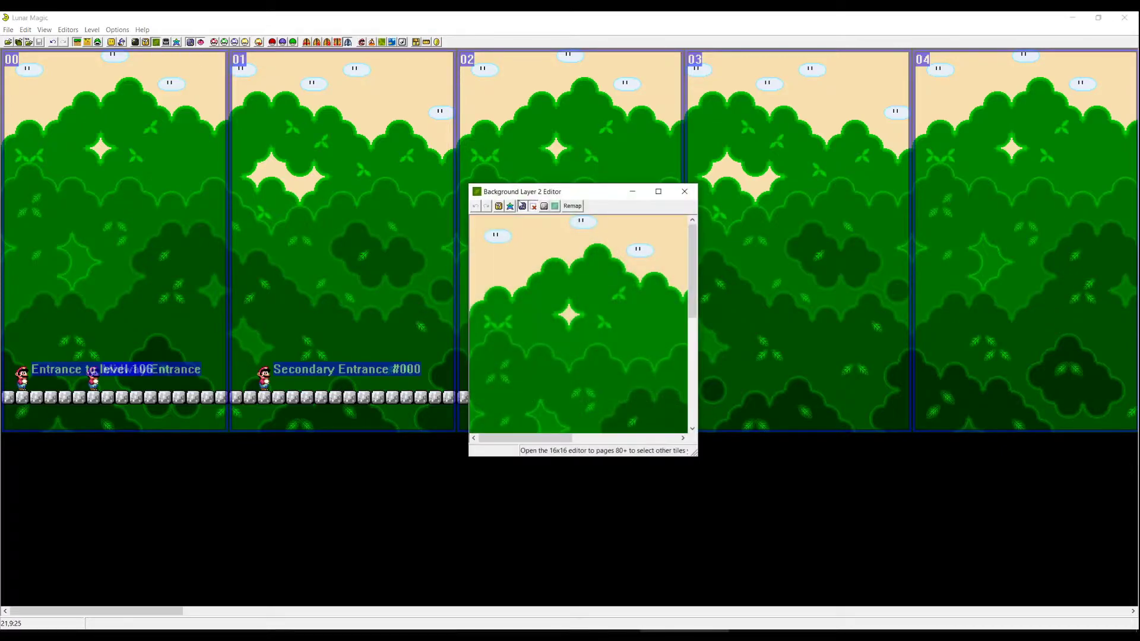
drag(538, 197, 532, 91)
drag(690, 348, 1020, 592)
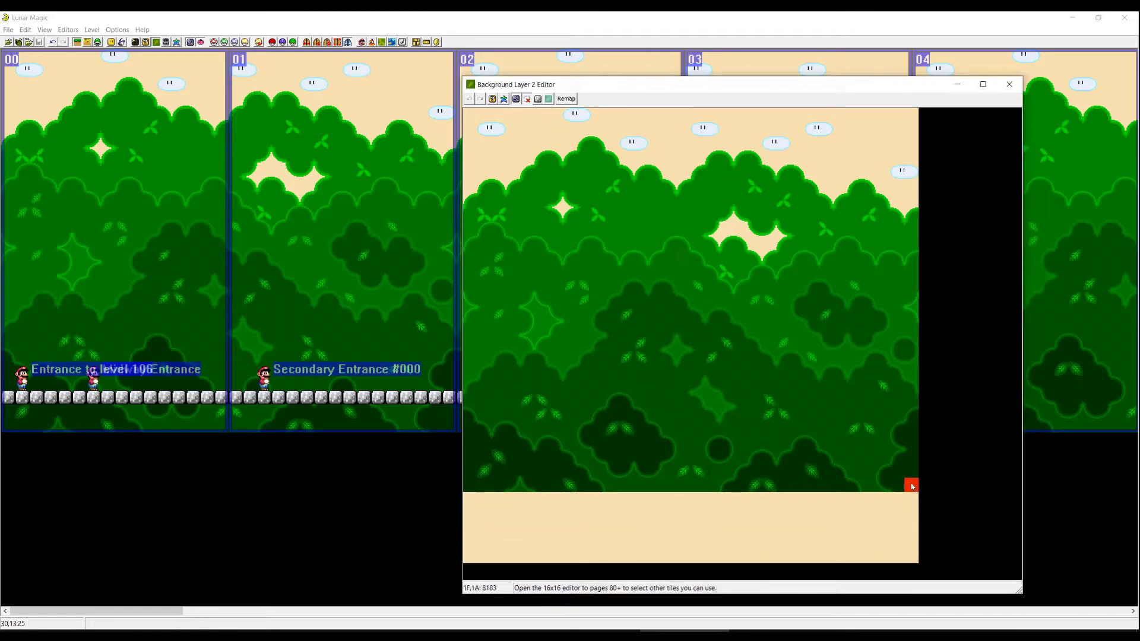
drag(914, 486, 470, 114)
click(683, 528)
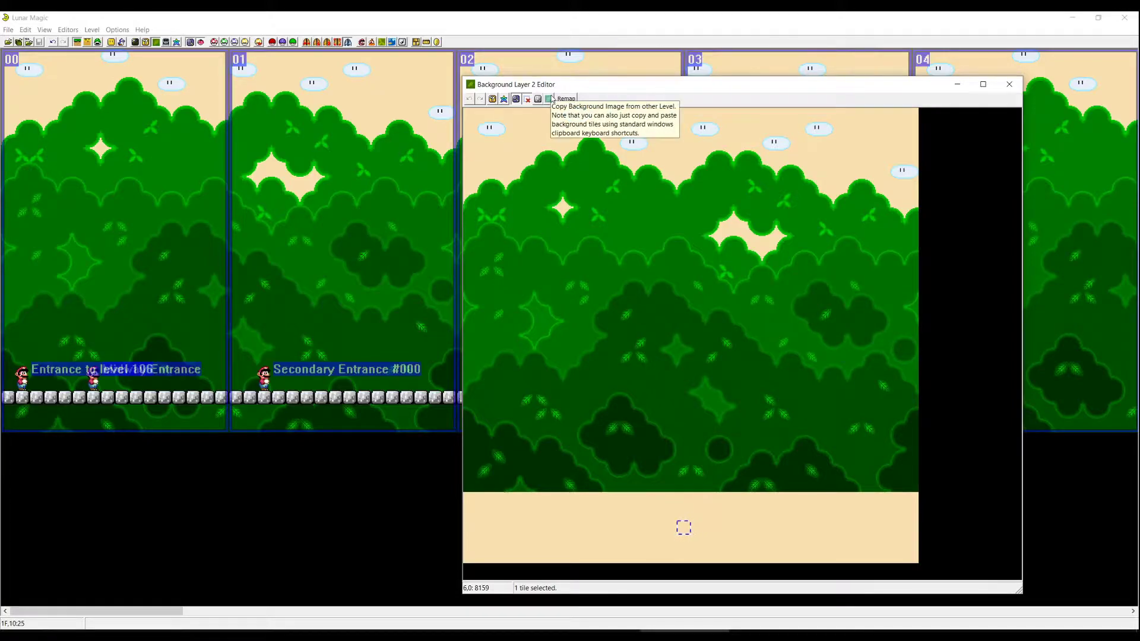
click(1009, 84)
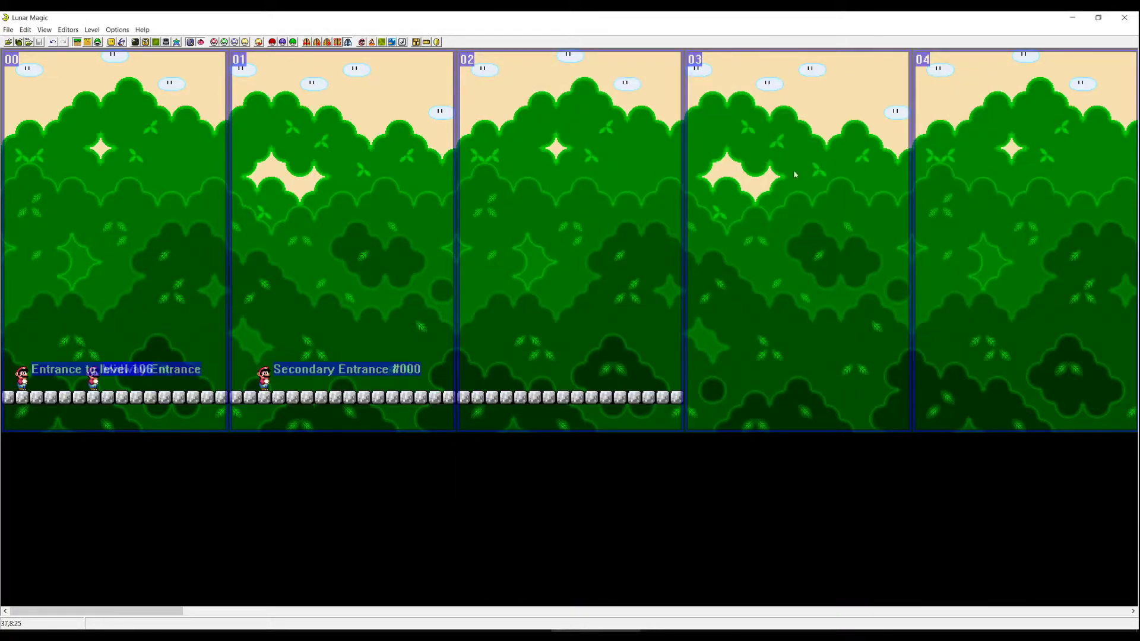
Change level 106's level mode to 02 and accept replacing the layer 2 image with level data
click(361, 42)
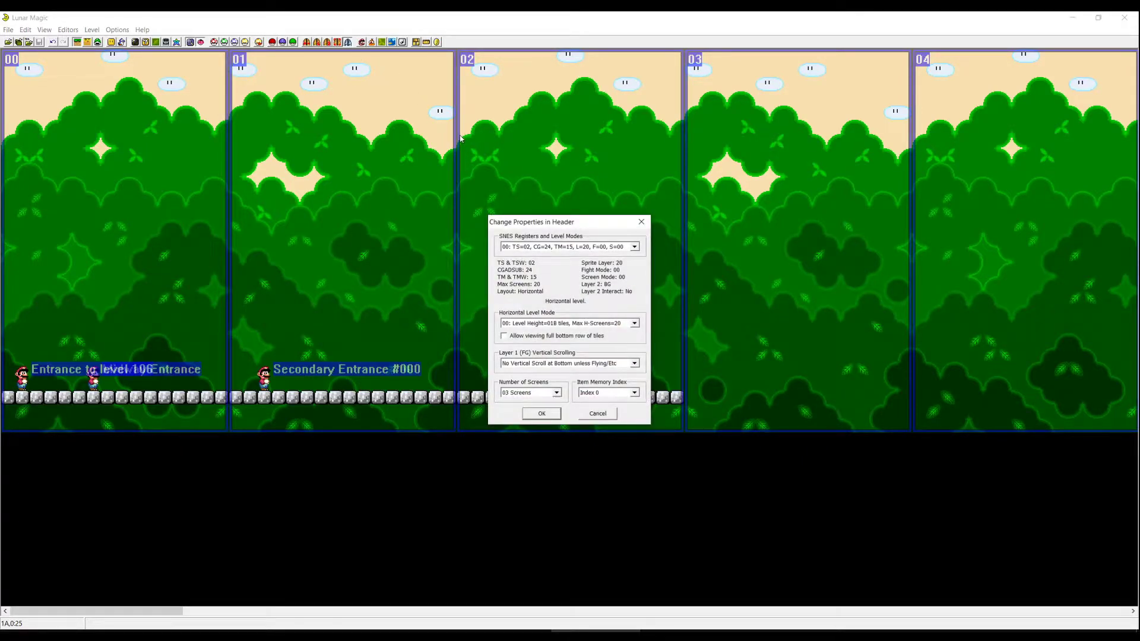
click(533, 246)
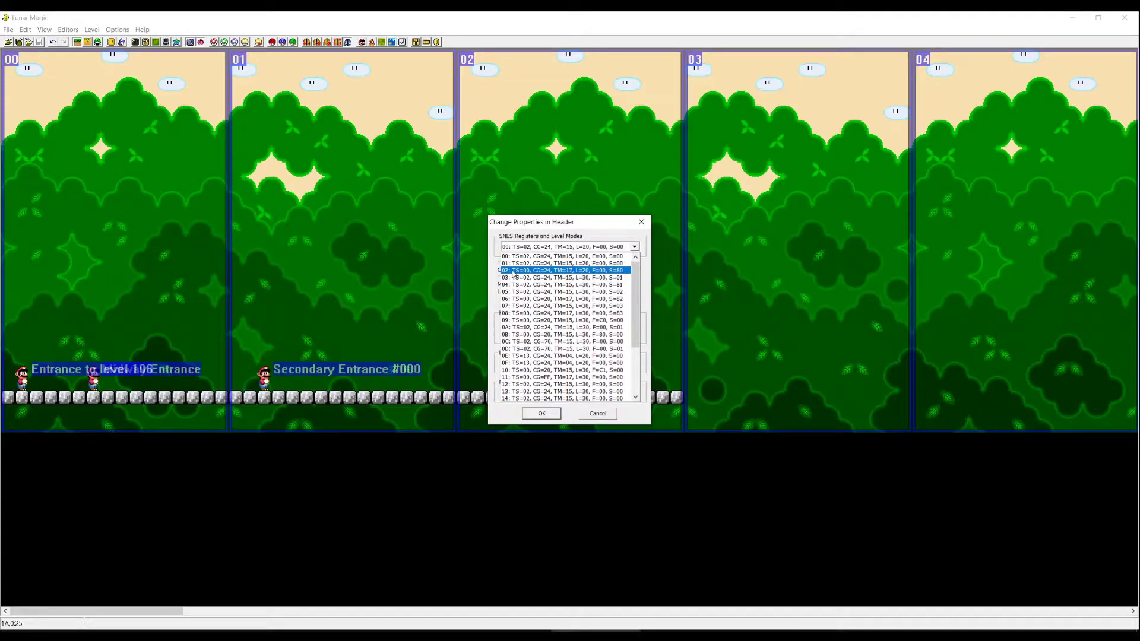
click(513, 271)
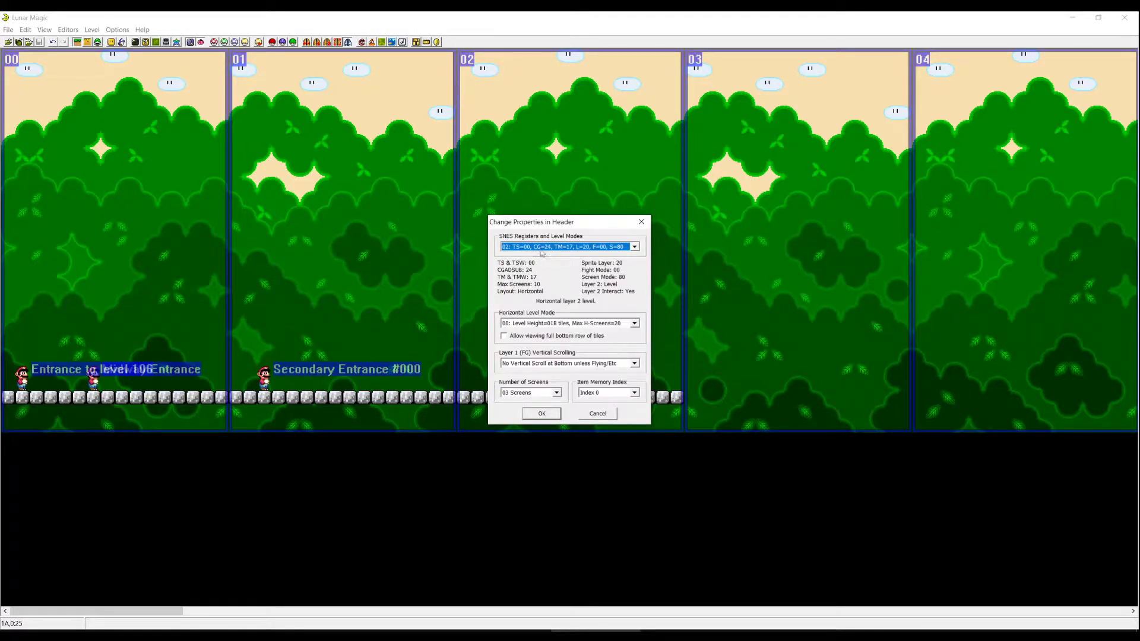
click(547, 415)
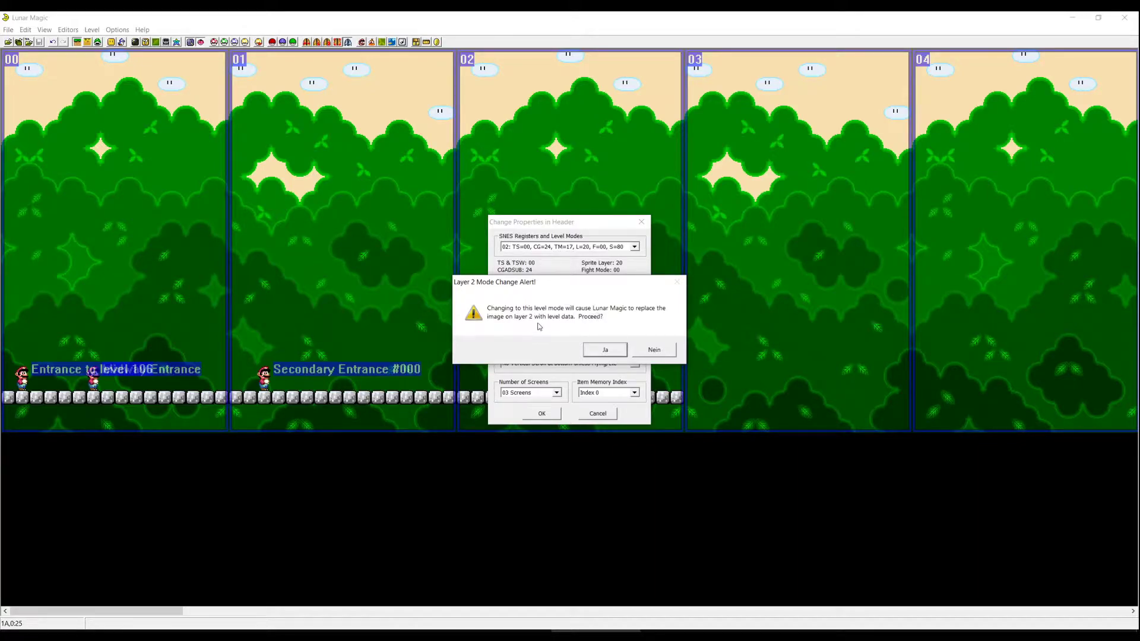
click(605, 350)
Switch to the SMW Level formats page in the browser, set Level Mode to 0 and compare the layout with Layer 2 on and off
key(alt+Tab)
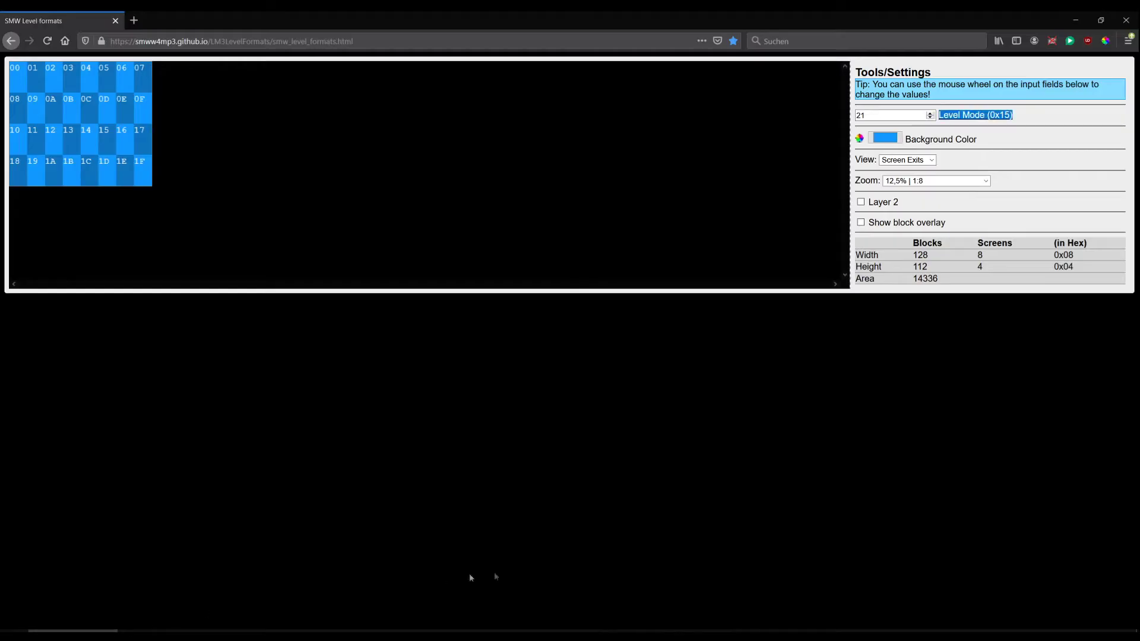
double_click(921, 113)
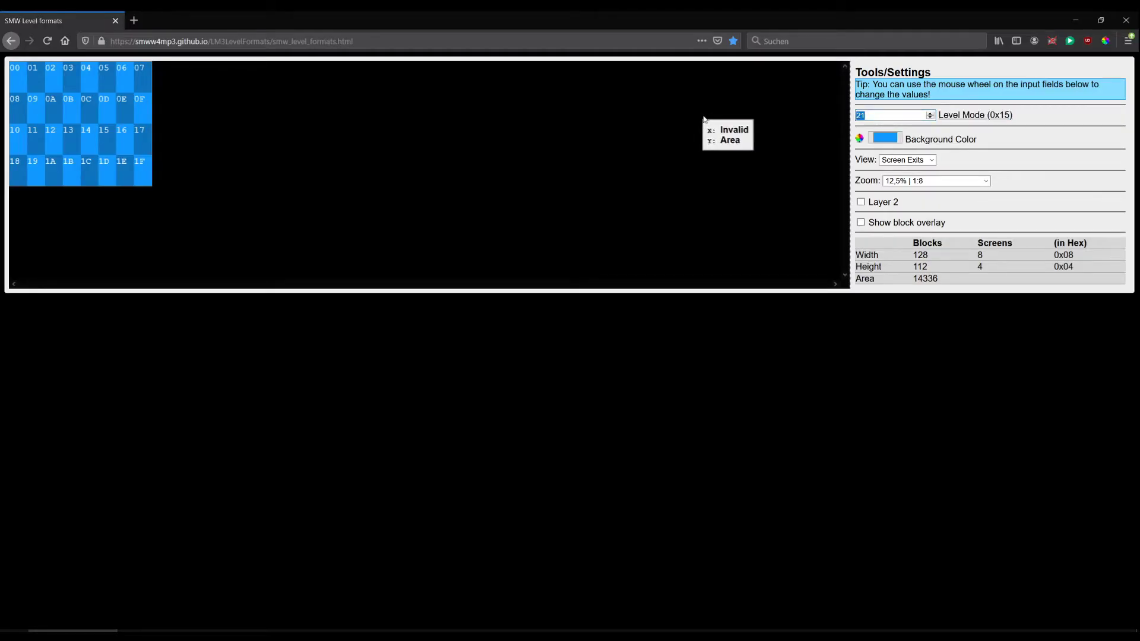
text(0)
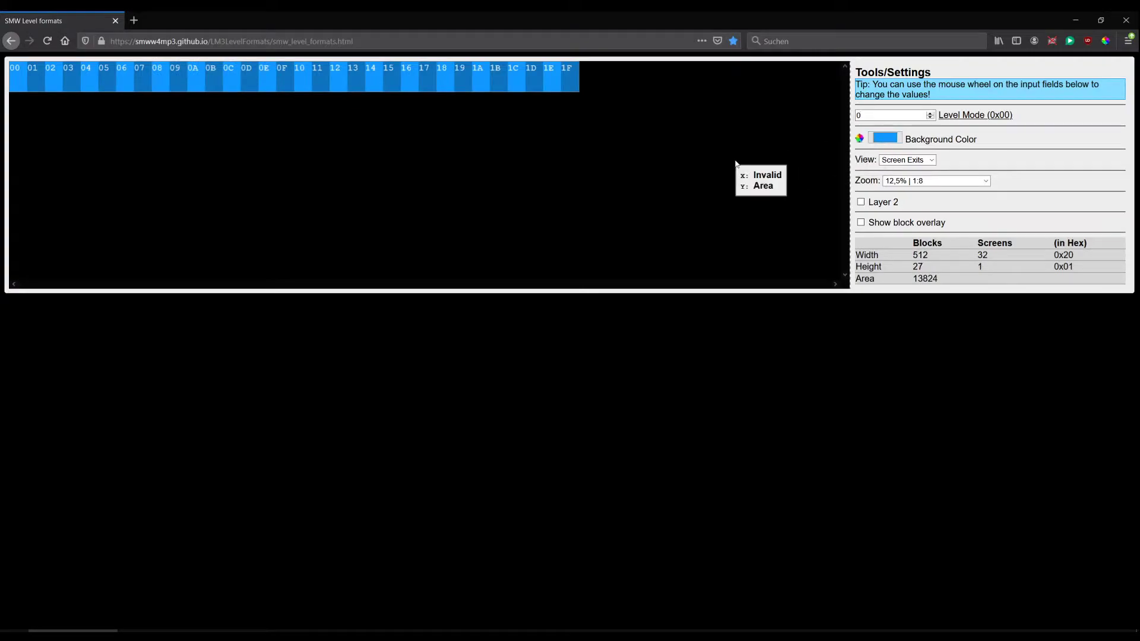
click(860, 202)
click(860, 202)
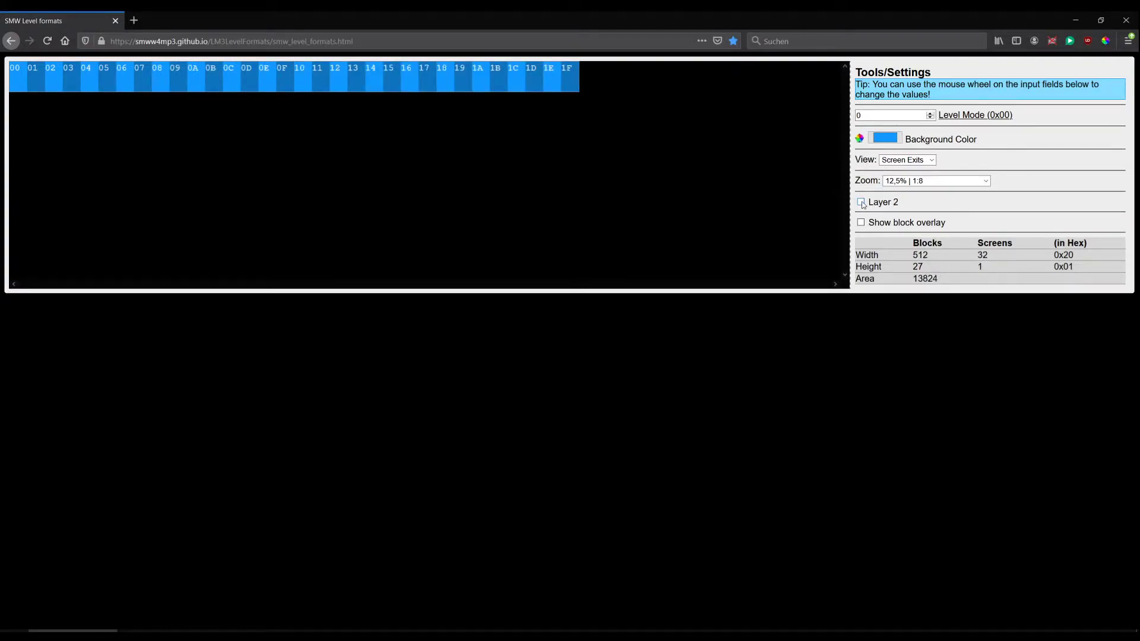
click(860, 202)
click(861, 202)
click(860, 202)
click(861, 203)
click(860, 202)
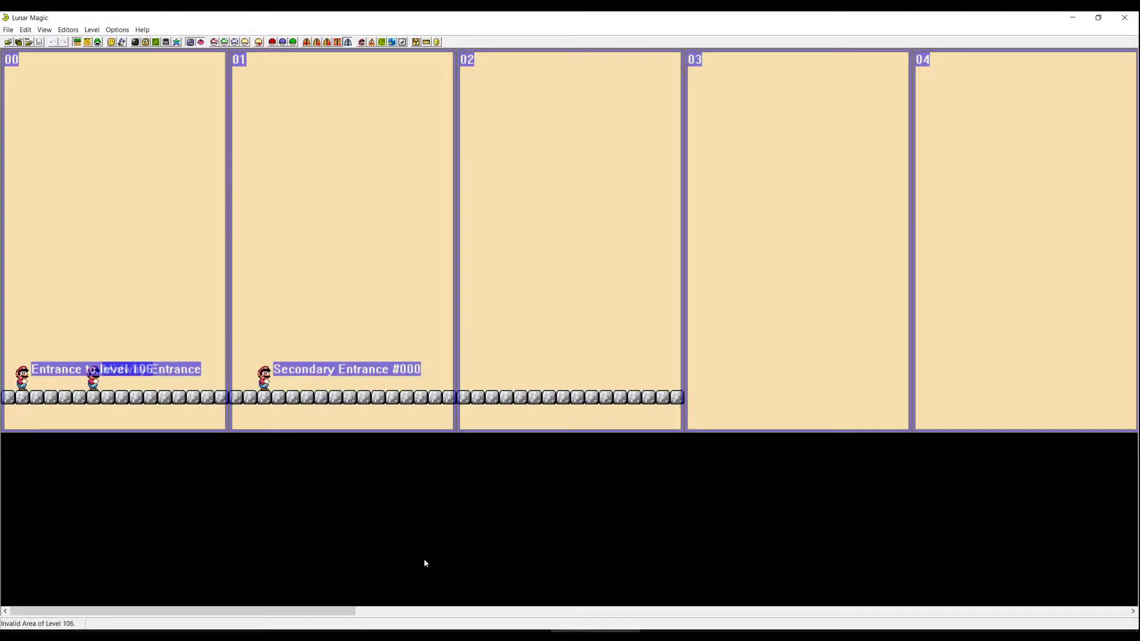
Look across level 106 in Lunar Magic as far as screen 0F and try opening the background editor
drag(406, 557, 1136, 533)
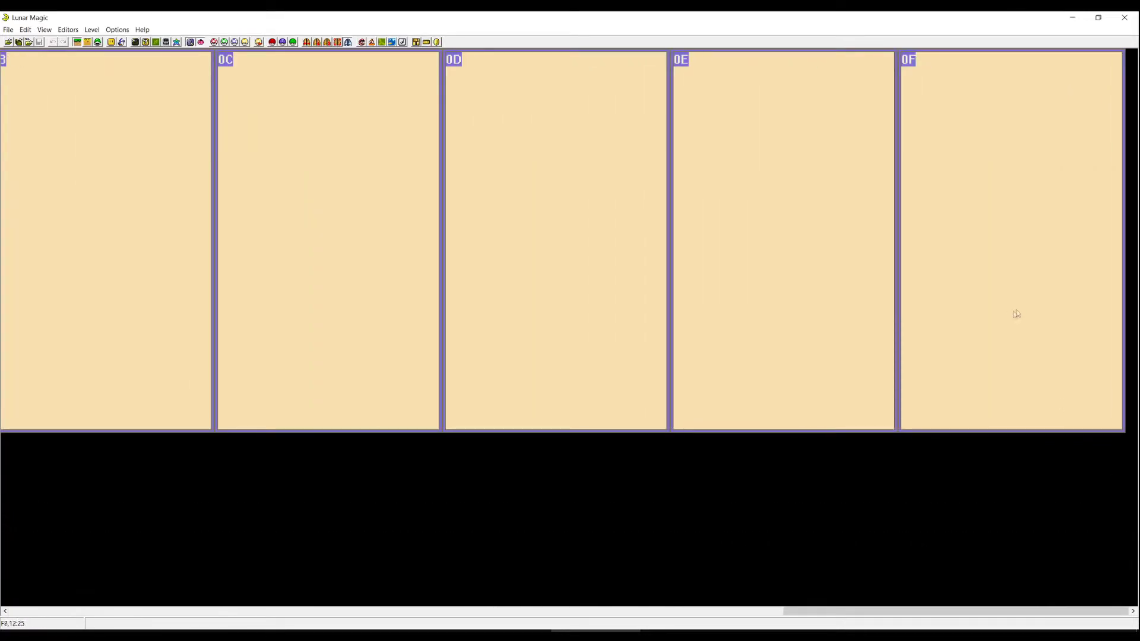
drag(538, 288, 4, 254)
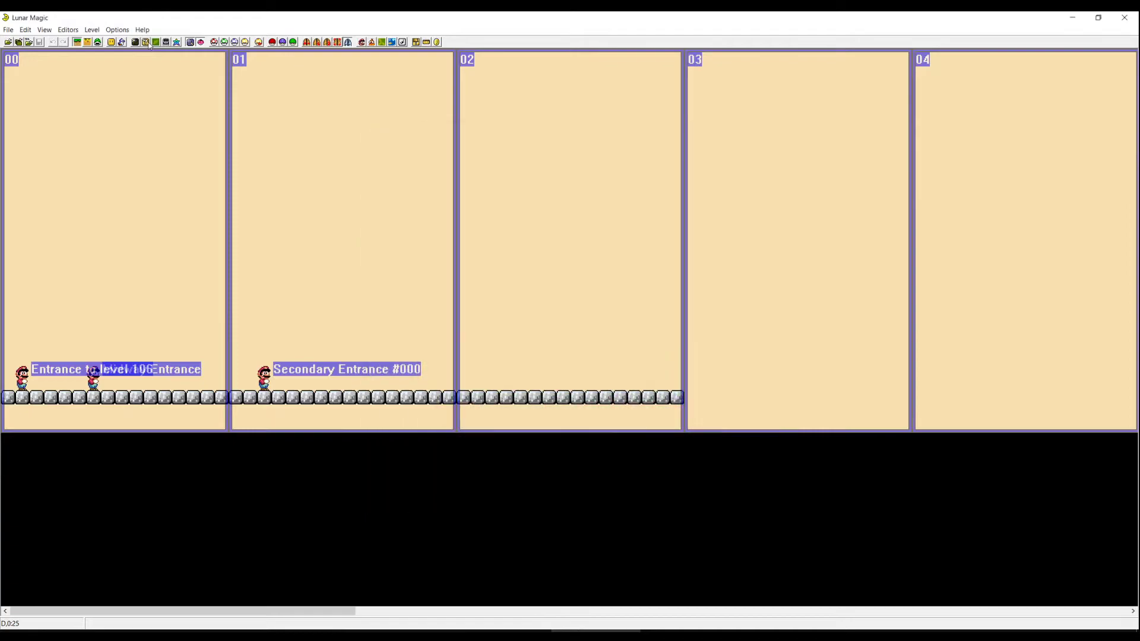
click(156, 43)
click(534, 136)
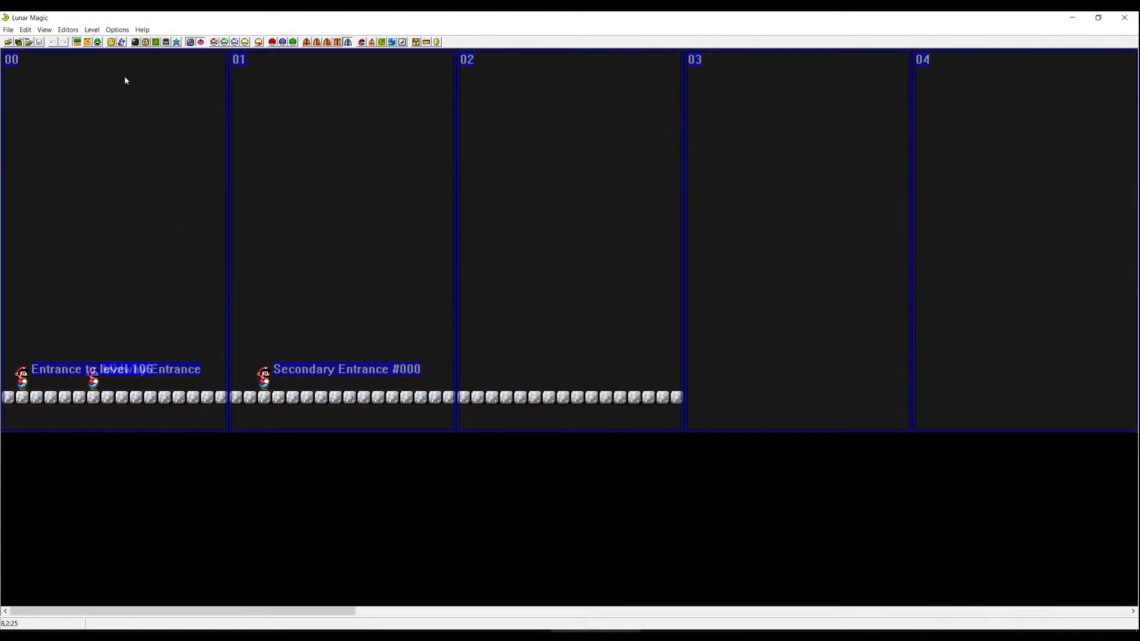
Enable layer 2 editing and list the Direct Map16 Access tiles of page 0 among the objects to add
click(87, 42)
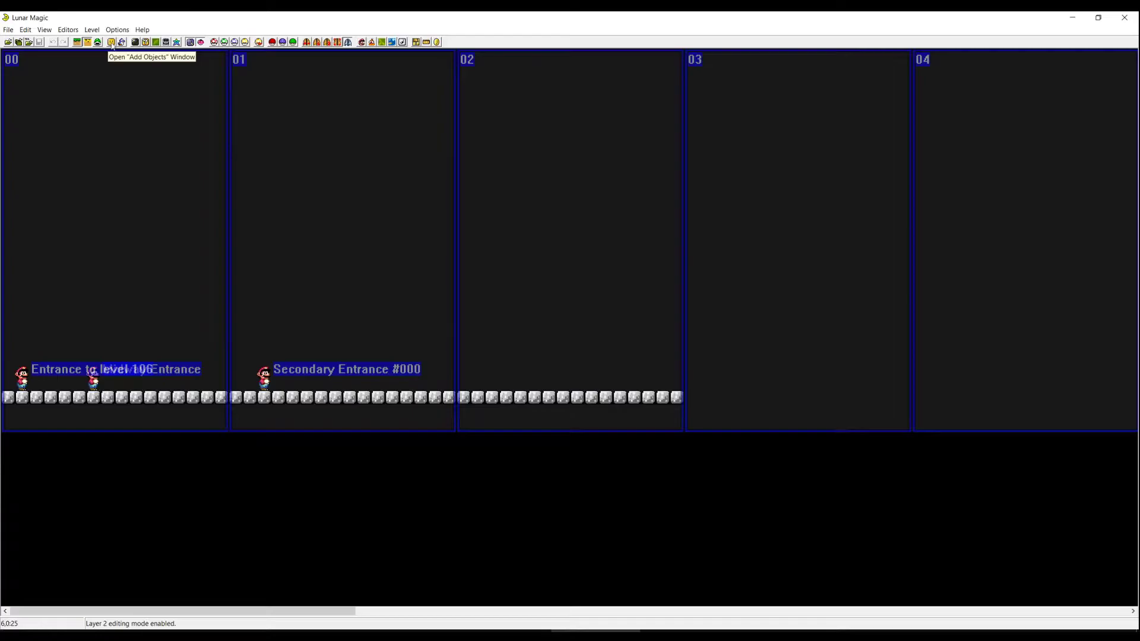
click(111, 42)
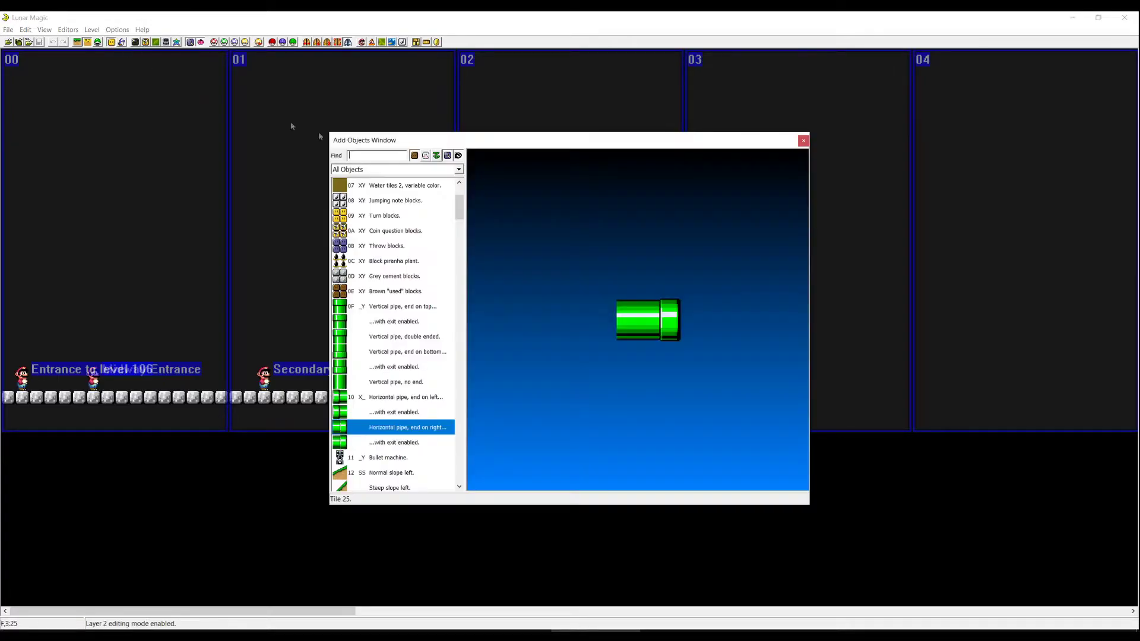
mouse_move(458, 209)
mouse_down()
mouse_move(461, 232)
mouse_move(461, 202)
mouse_up()
click(458, 169)
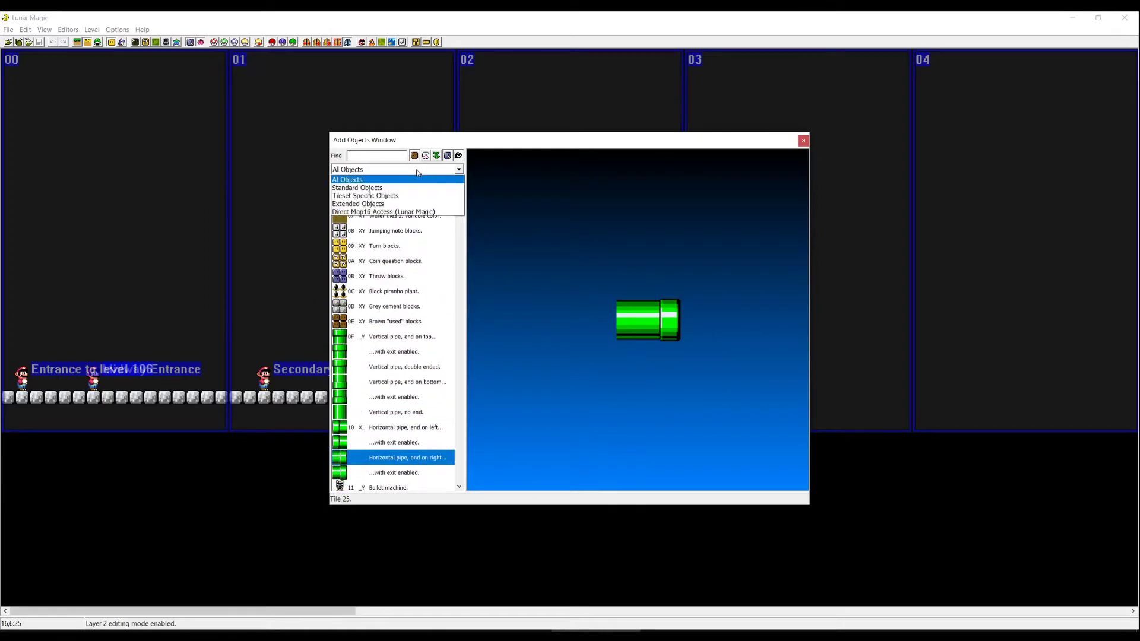
click(415, 212)
click(429, 189)
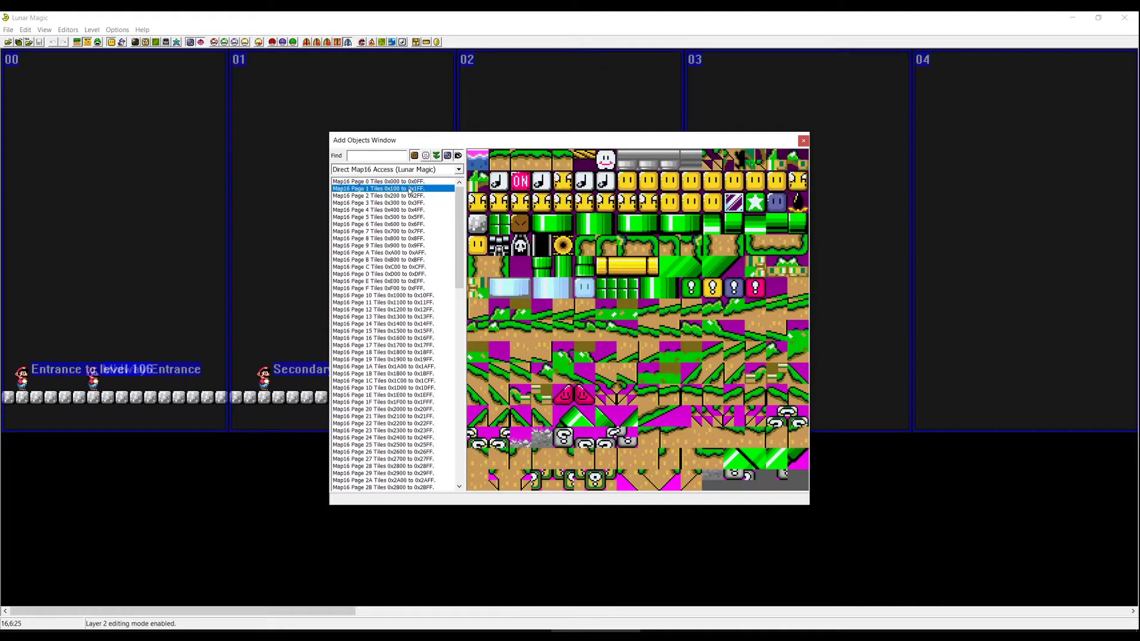
click(415, 181)
Place a block of coins nine wide and three high on layer 2, above secondary entrance 0 on screen 01
drag(528, 139, 657, 149)
click(841, 211)
right_click(252, 341)
drag(270, 334, 391, 402)
drag(256, 340, 365, 341)
drag(546, 149, 726, 169)
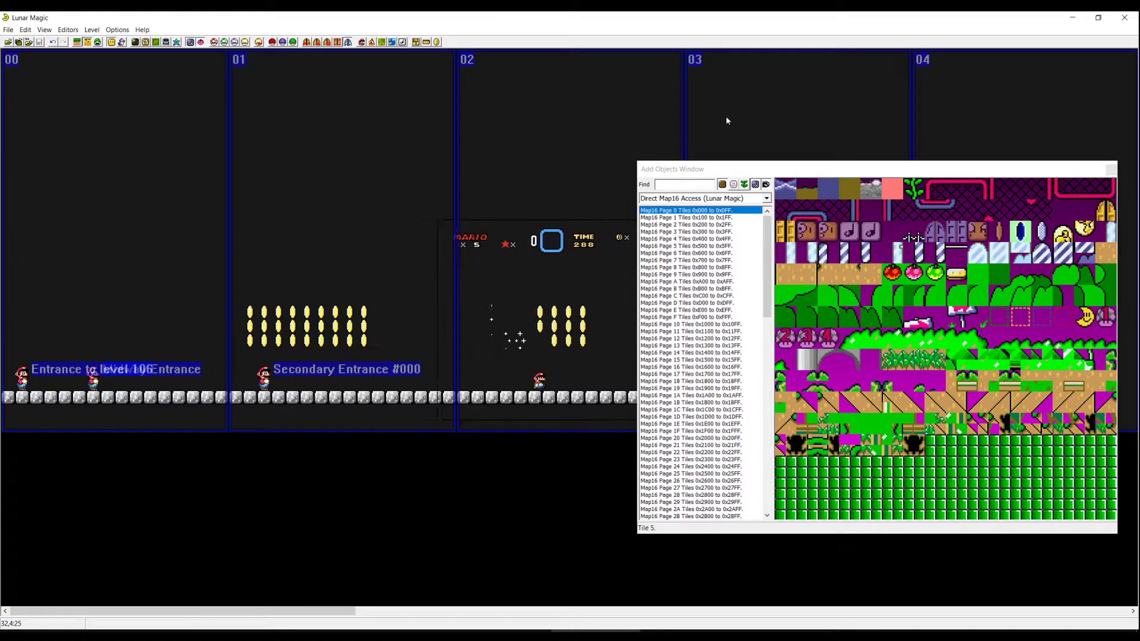
key(Escape)
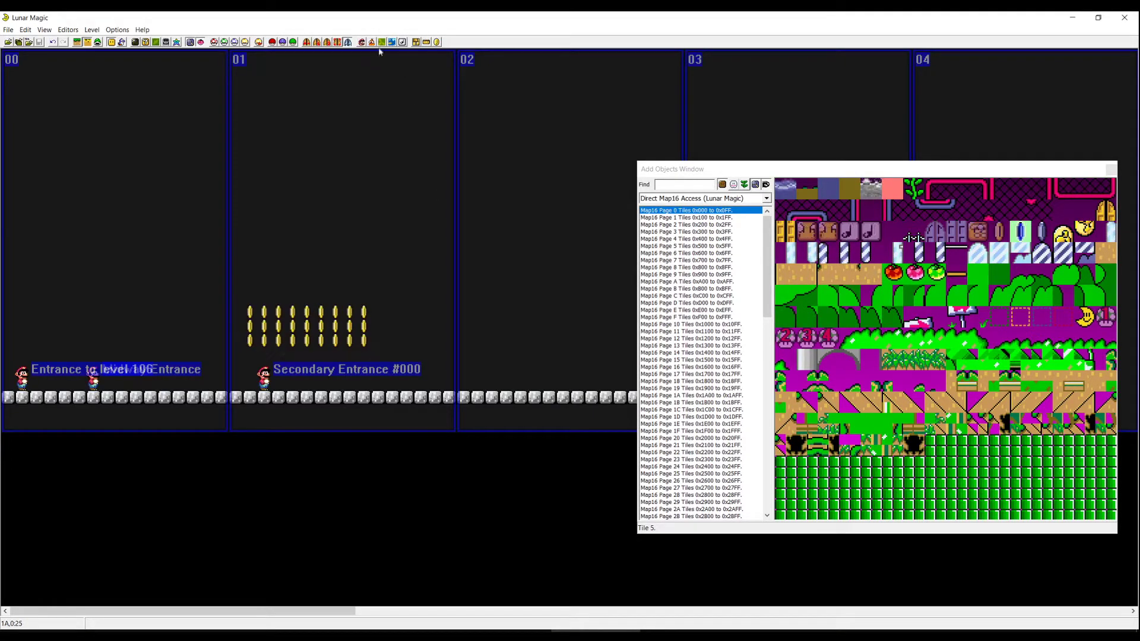
Set level 106's layer 2 scrolling rate to constant for both horizontal and vertical scroll
click(362, 42)
click(555, 275)
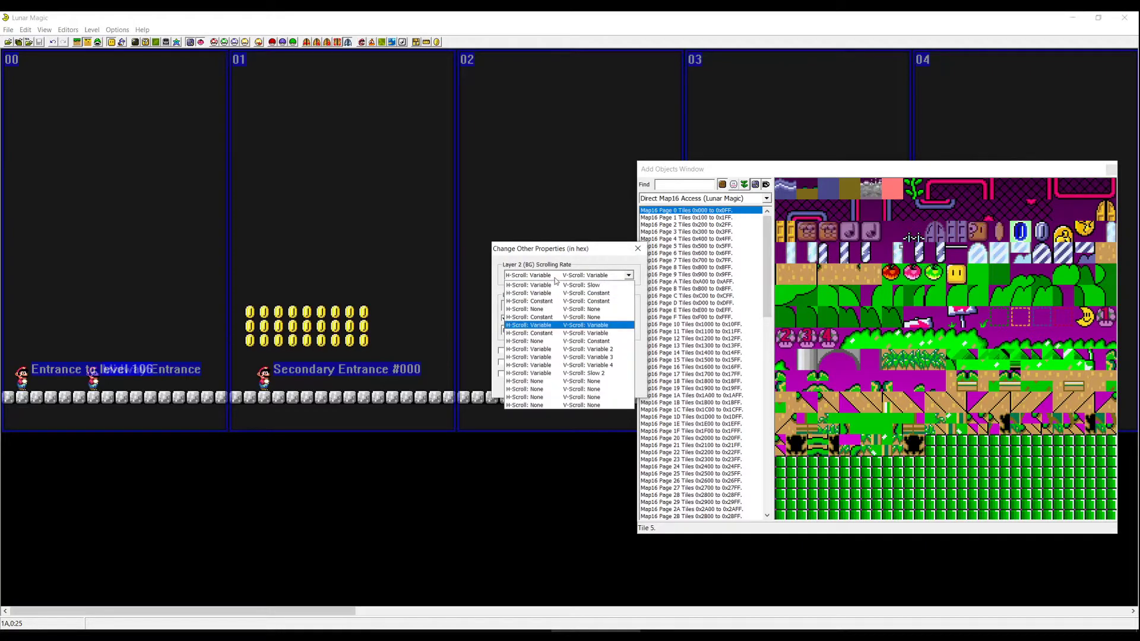
click(534, 300)
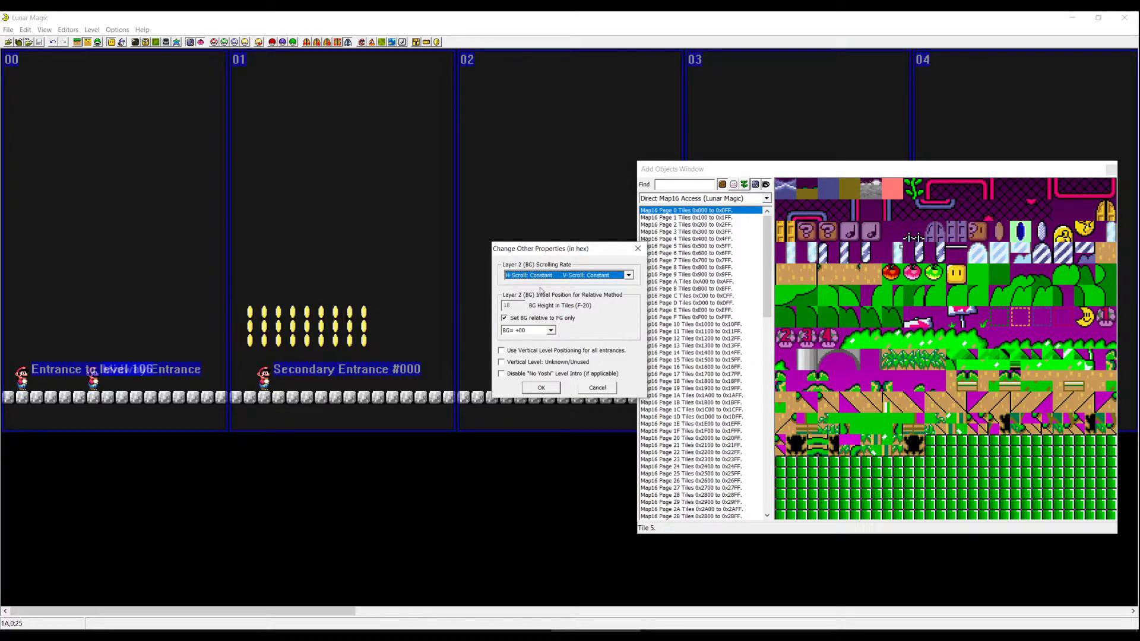
click(541, 387)
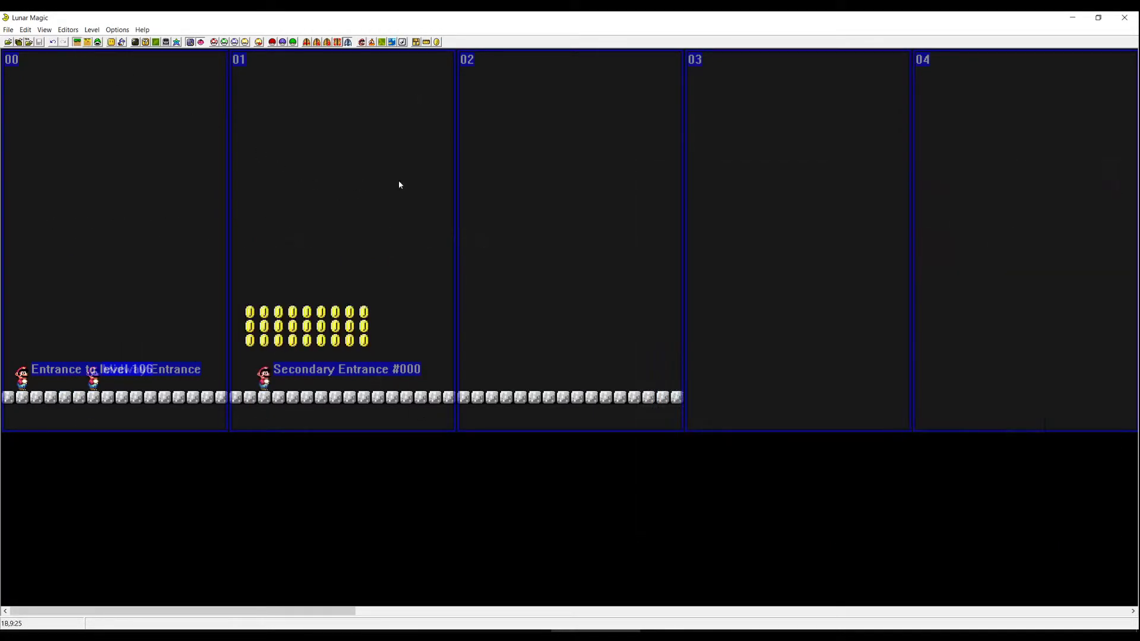
Enable layer 2 editing and place a column of dirt tiles at the start of screen 02, standing on the cement ground
click(249, 201)
click(87, 43)
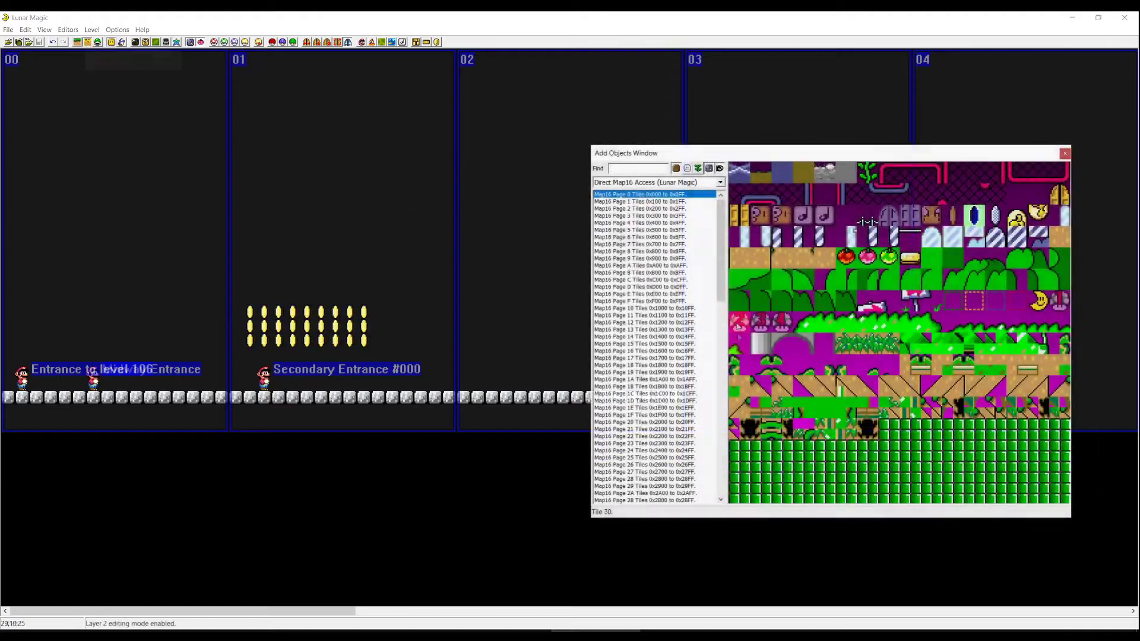
right_click(464, 339)
drag(466, 342, 465, 389)
key(ctrl+v)
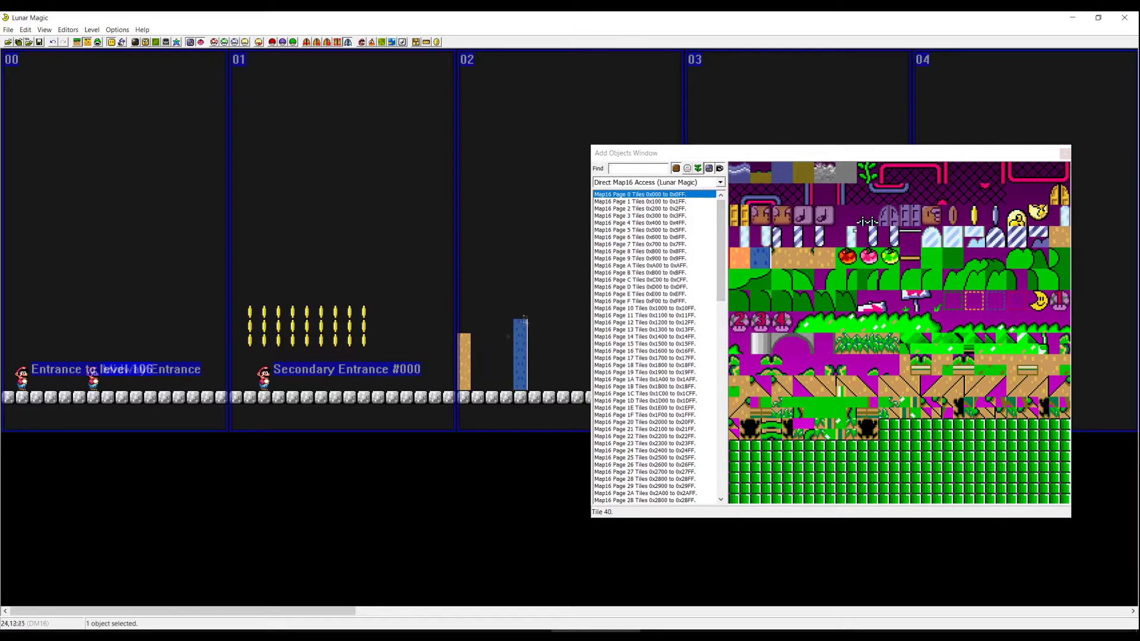
Complete the dirt on screen 02 as a ledge five tiles wide and five high with a grass top, using Map16 page 1 tiles
key(Down)
right_click(520, 326)
click(740, 174)
right_click(505, 327)
drag(501, 327, 502, 386)
click(739, 493)
right_click(480, 341)
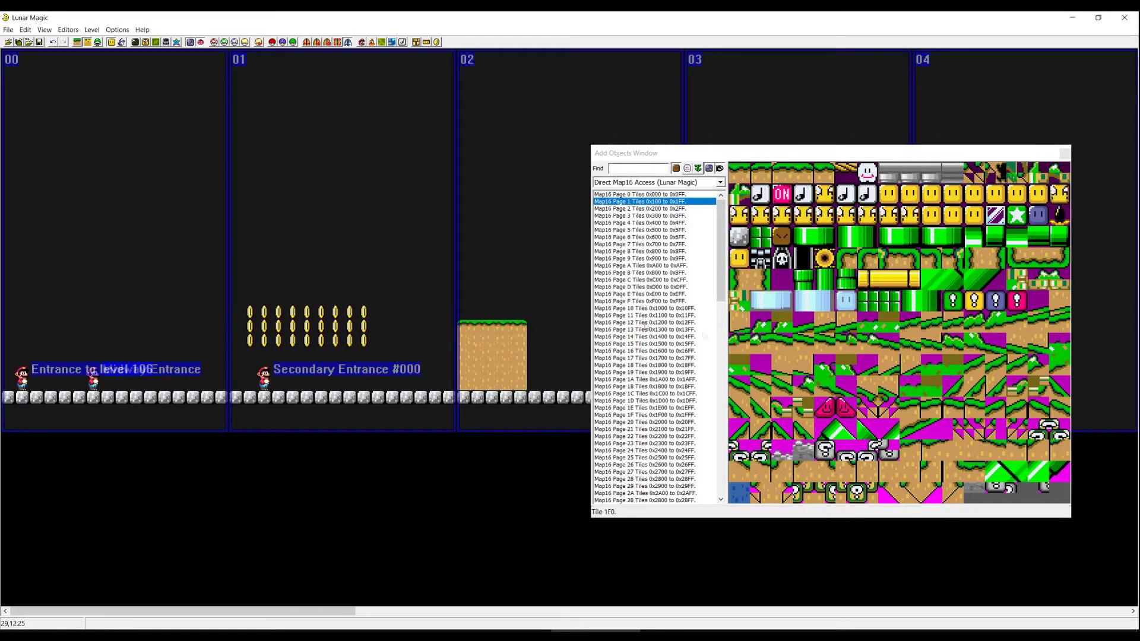
Place a single coin over the dirt ledge on screen 02 using layer 1 editing and save level 106
key(Up)
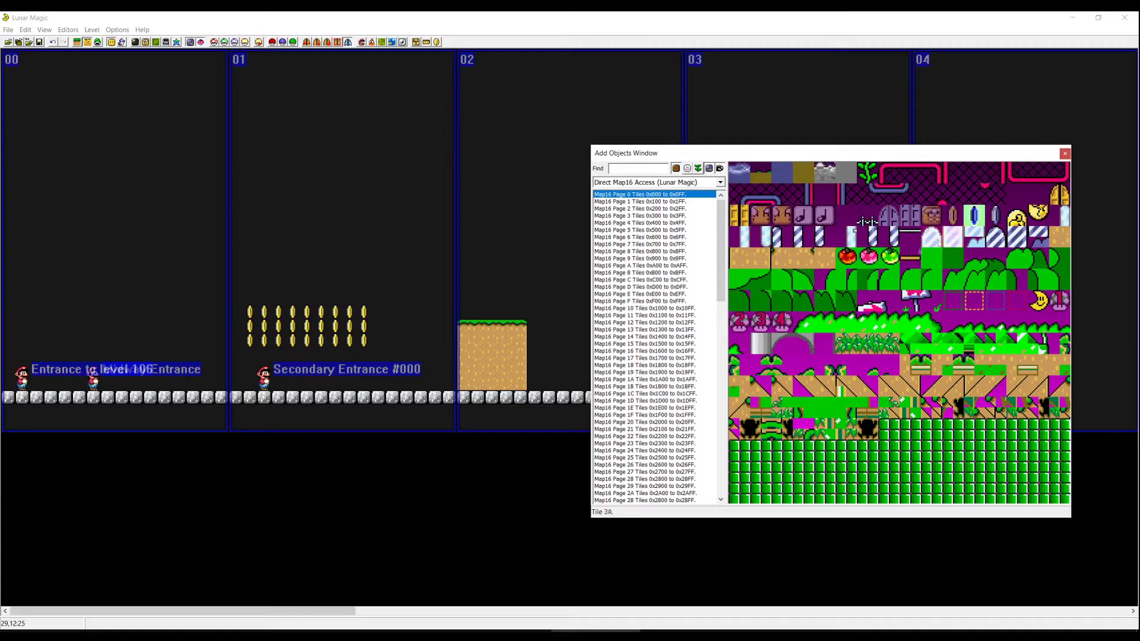
click(739, 301)
right_click(520, 355)
drag(520, 356, 506, 350)
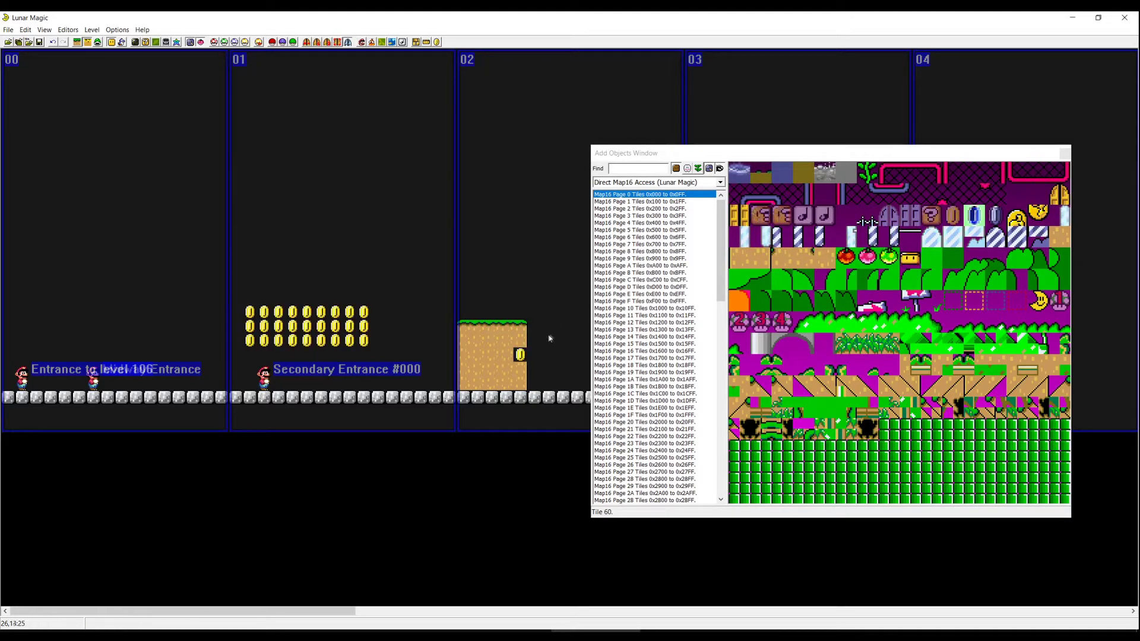
click(521, 355)
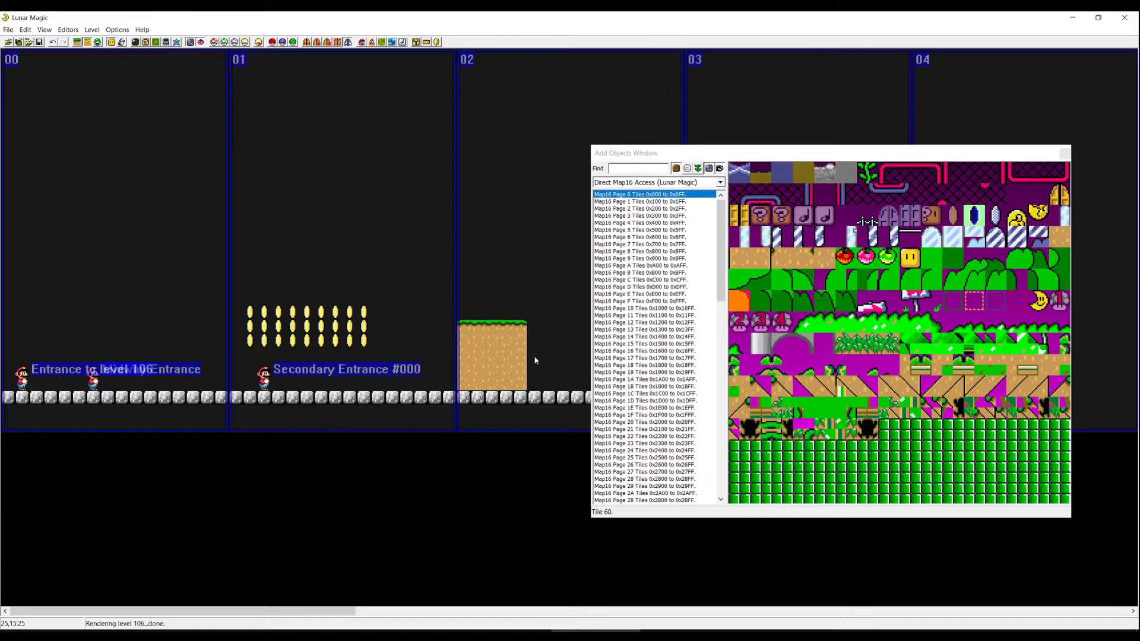
click(77, 43)
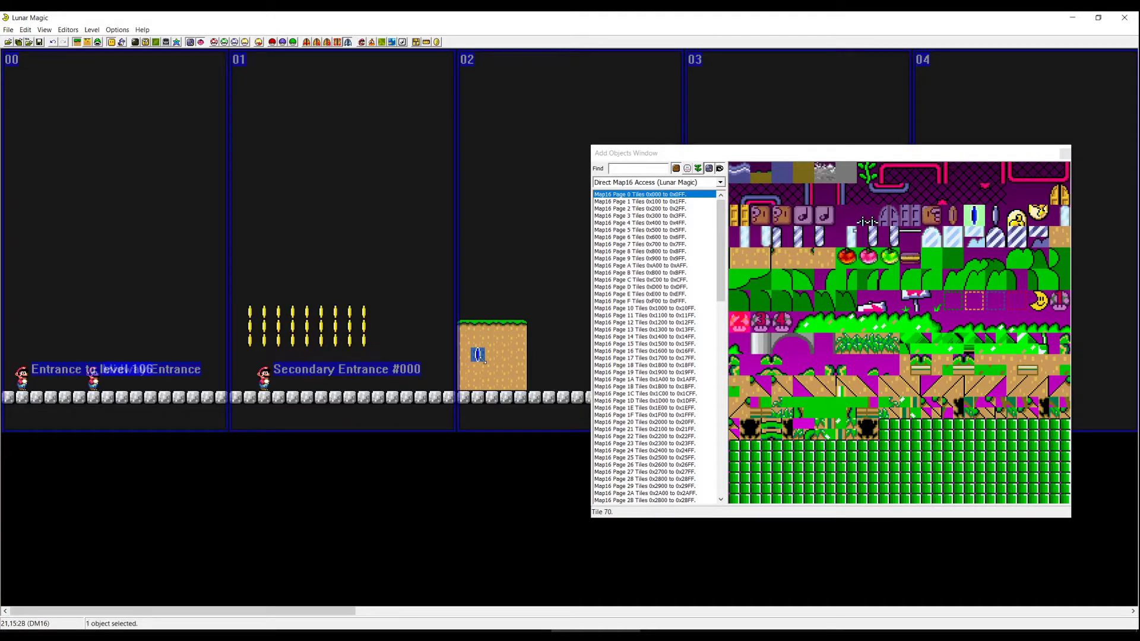
key(ctrl+s)
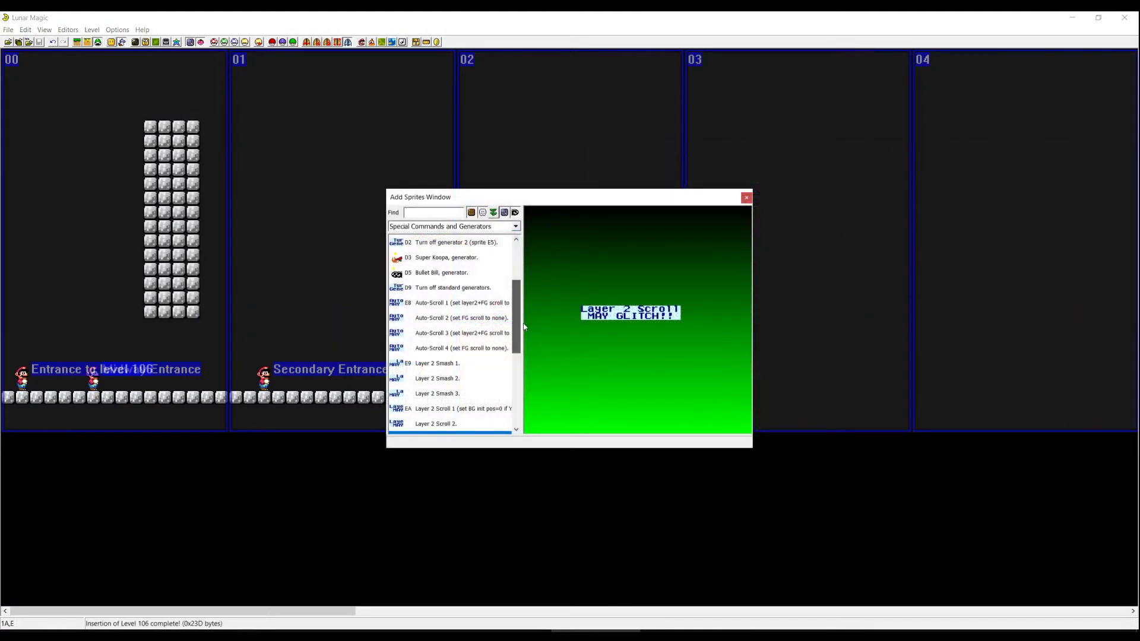
Add the Layer 2 Scroll 3 special command above the level entrance on screen 00, positioned for Range 05
mouse_move(525, 327)
mouse_down()
mouse_move(525, 357)
mouse_move(524, 340)
mouse_up()
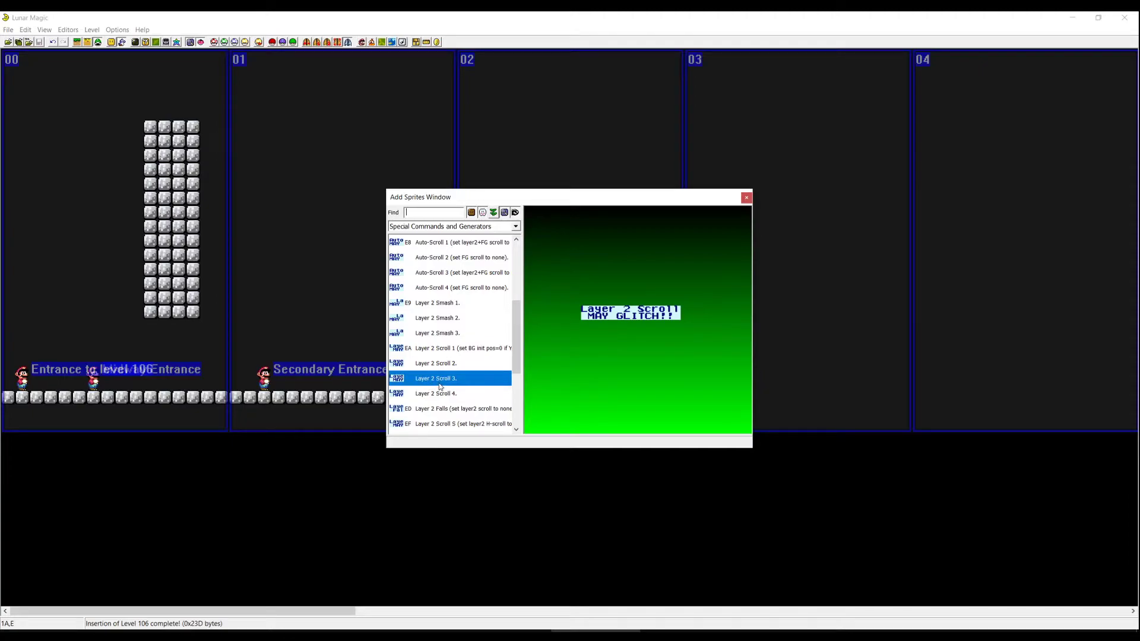
drag(439, 387, 29, 293)
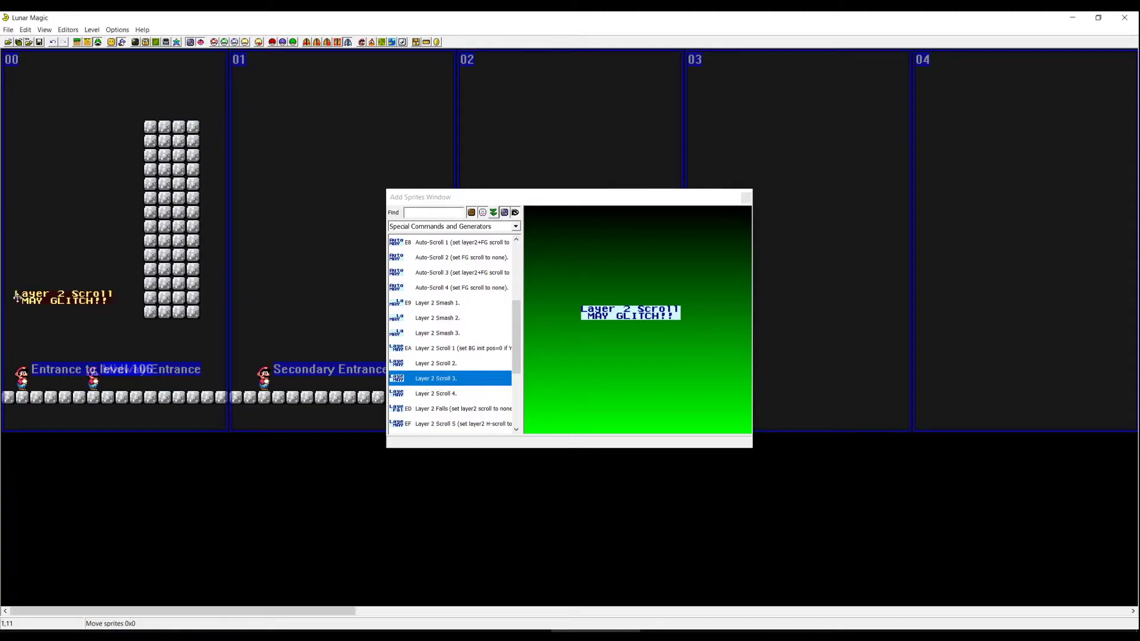
click(61, 226)
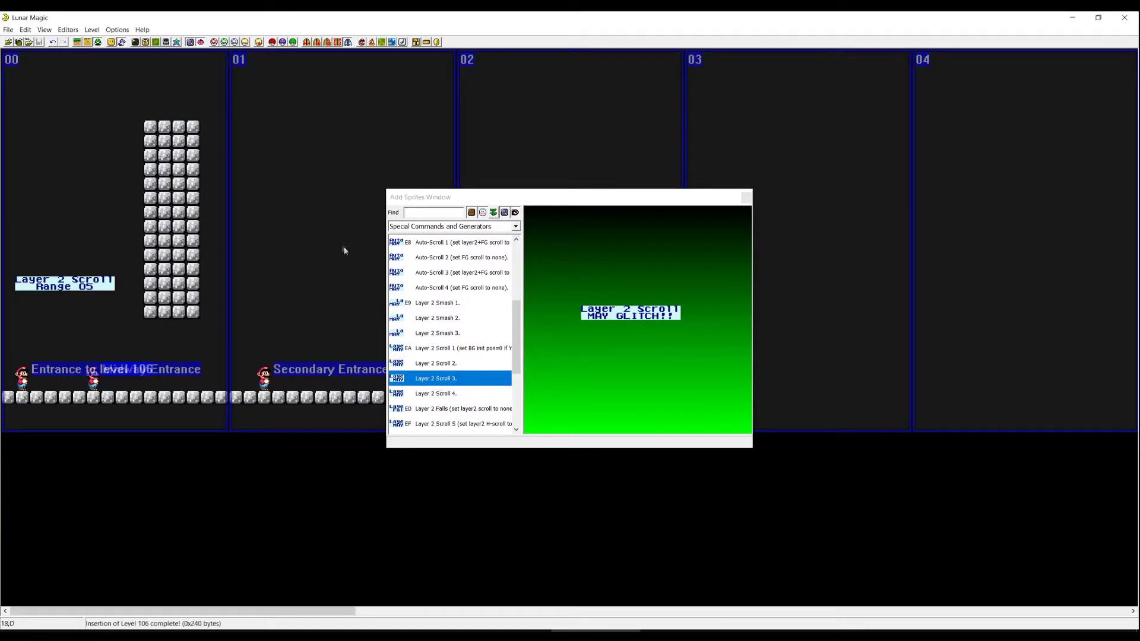
Examine level 1A as an example of the Layer 2 Smash 1 command, with the screen boundaries hidden
key(ctrl+2)
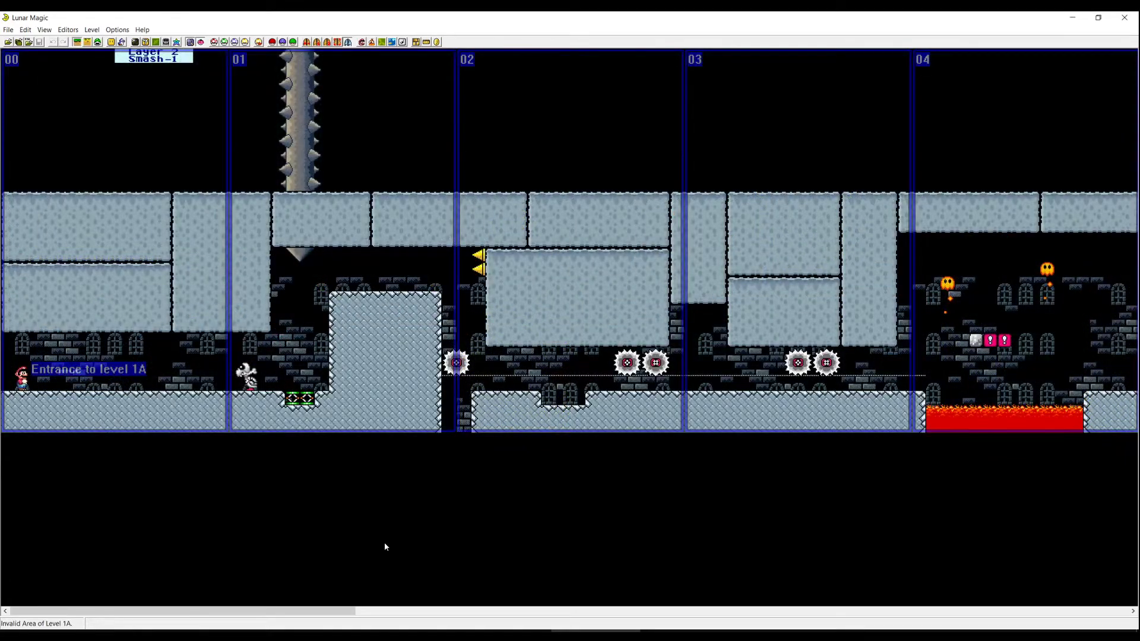
key(F2)
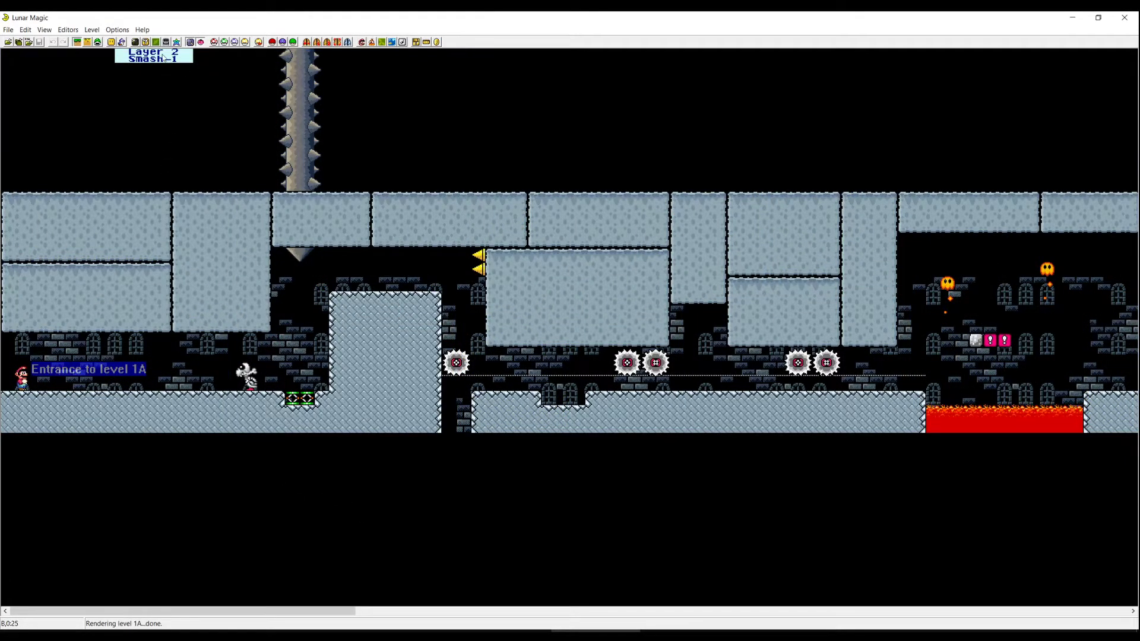
key(F4)
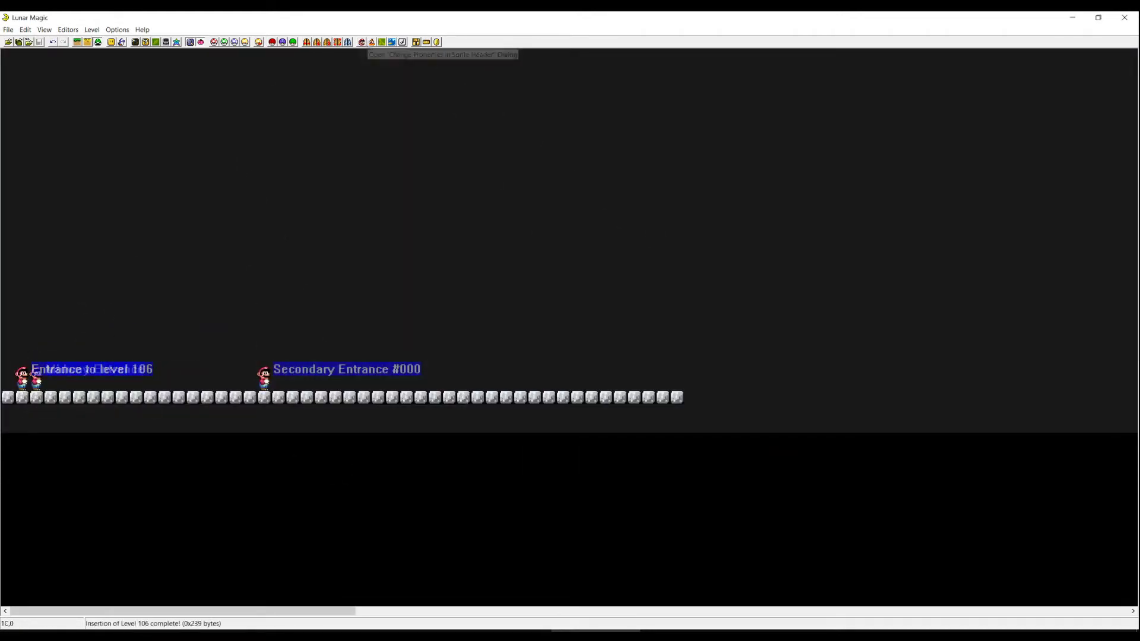
Allow viewing the full bottom row of tiles in level 106's header properties and open its FG/BG GFX choices
click(363, 43)
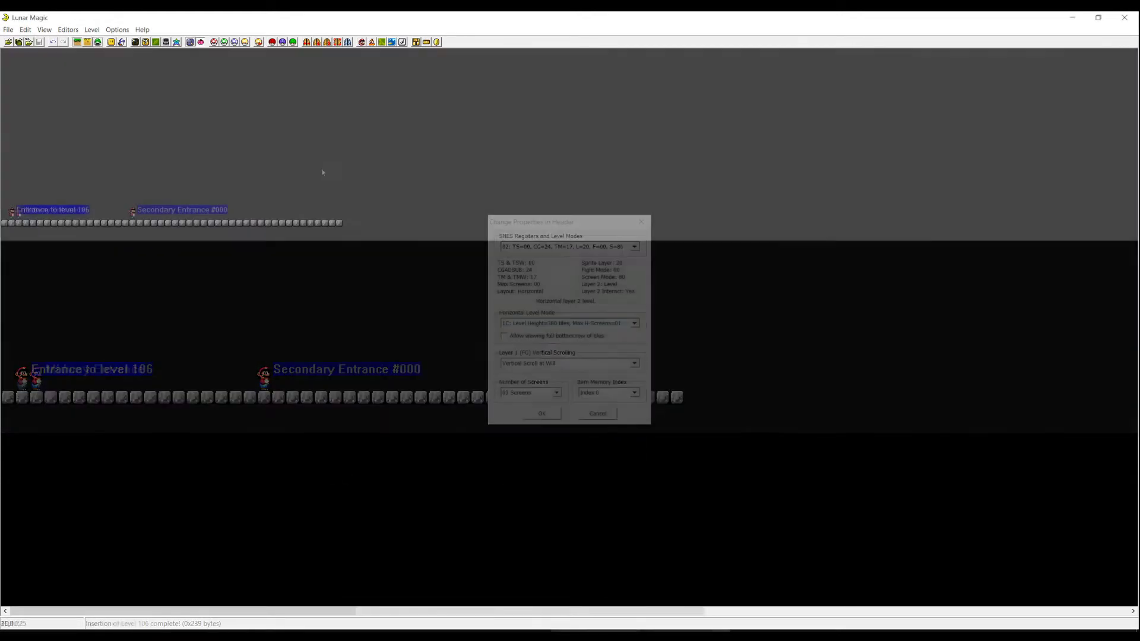
click(383, 43)
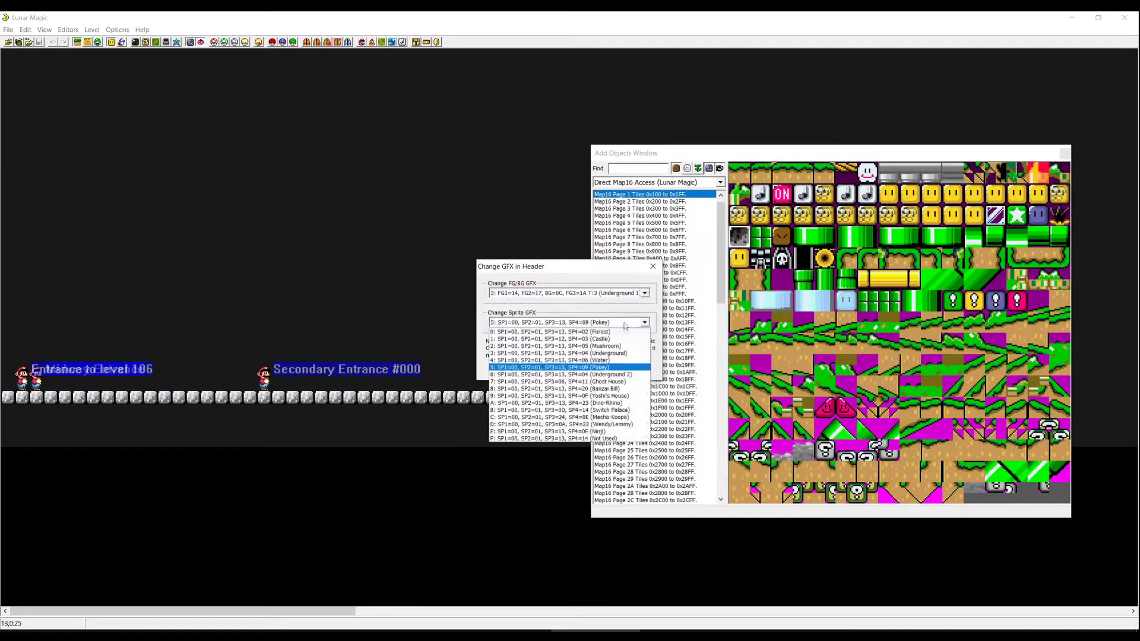
click(627, 295)
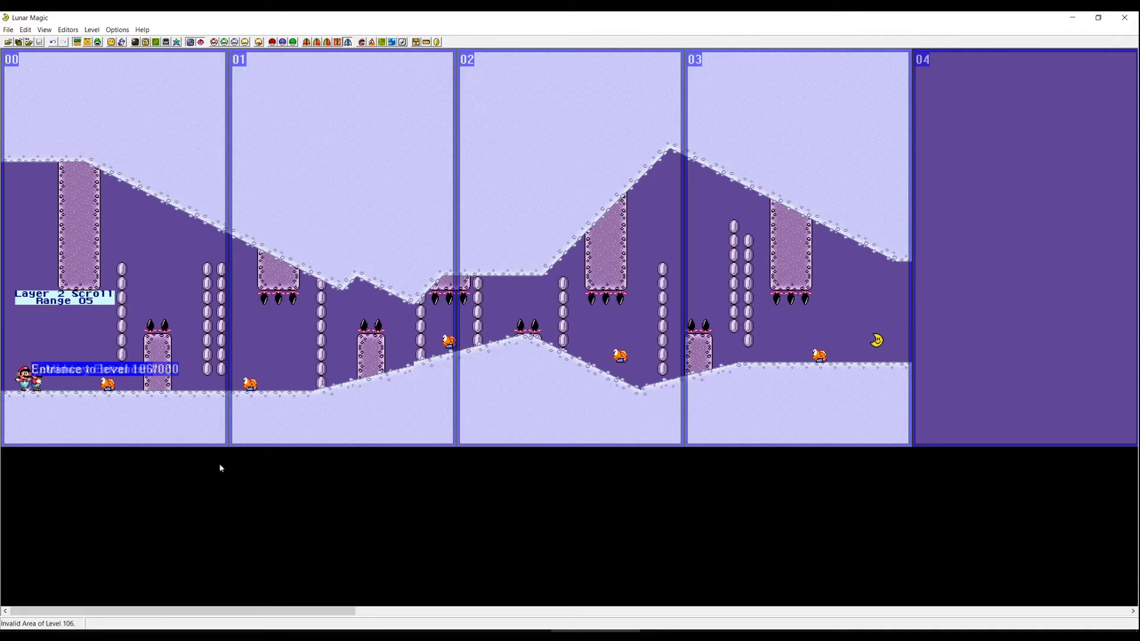
View level 105 with its secondary exit to 106, and return to the layer 2 cave in level 106
key(Page_Down)
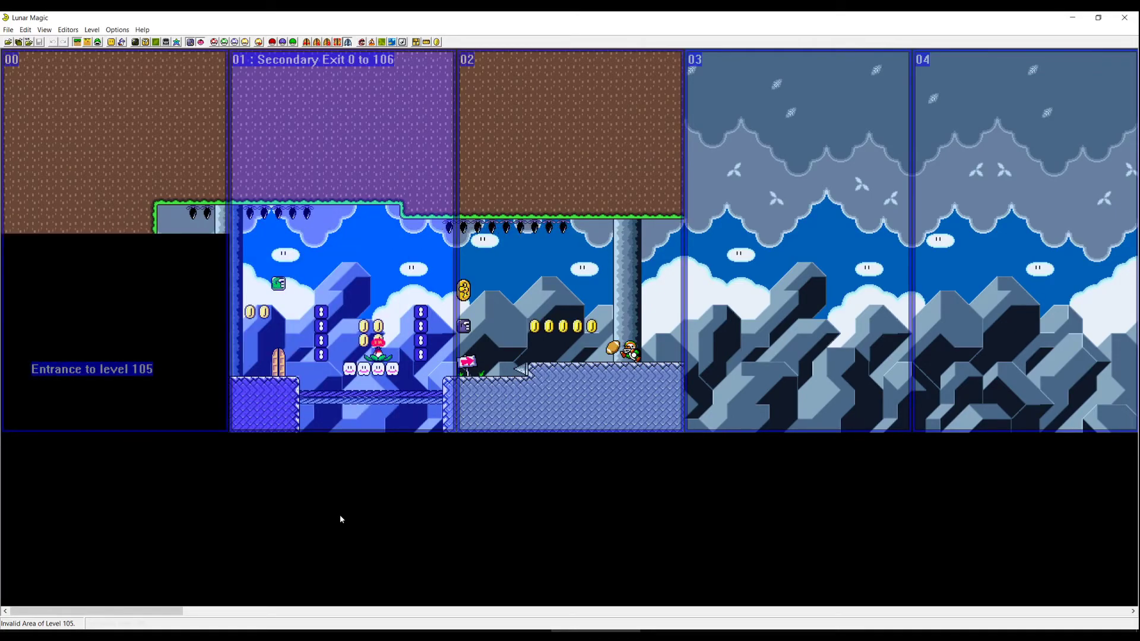
key(Page_Up)
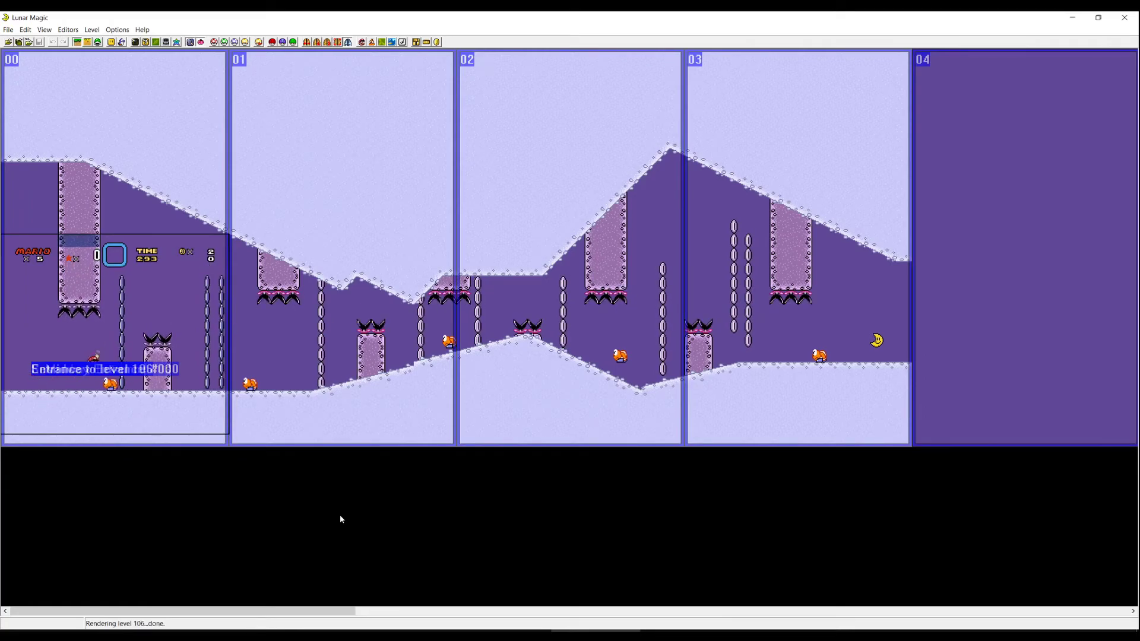